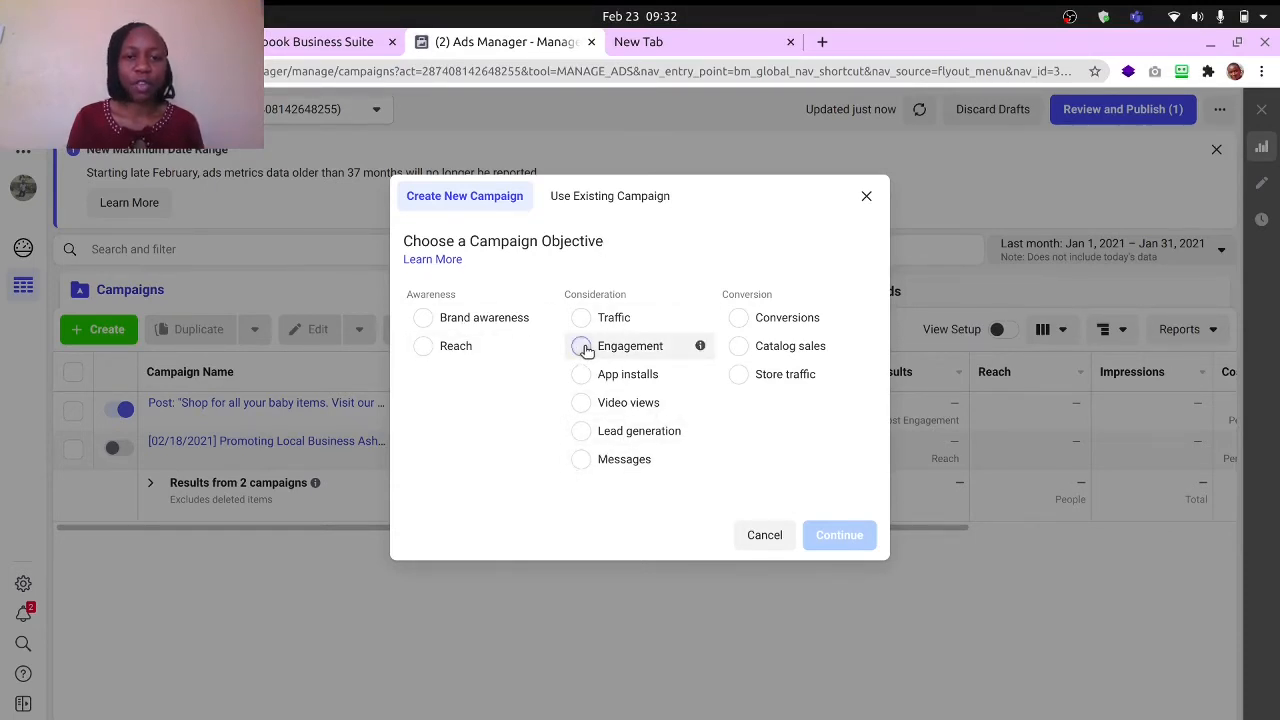
- Choose Engagement as the campaign objective, keeping the Post engagement type, and expand the optional naming section
{"action": "left_click", "coordinate": [582, 347]}
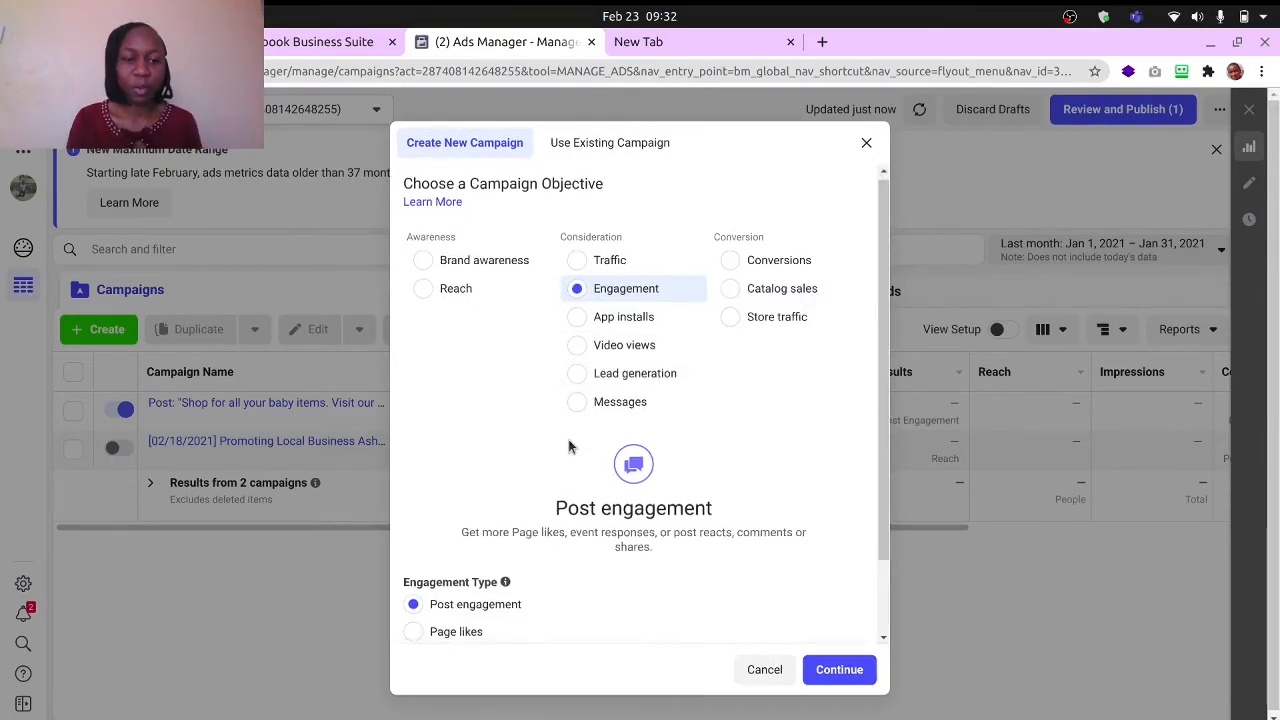
{"action": "scroll", "coordinate": [568, 440], "scroll_direction": "down", "scroll_amount": 2}
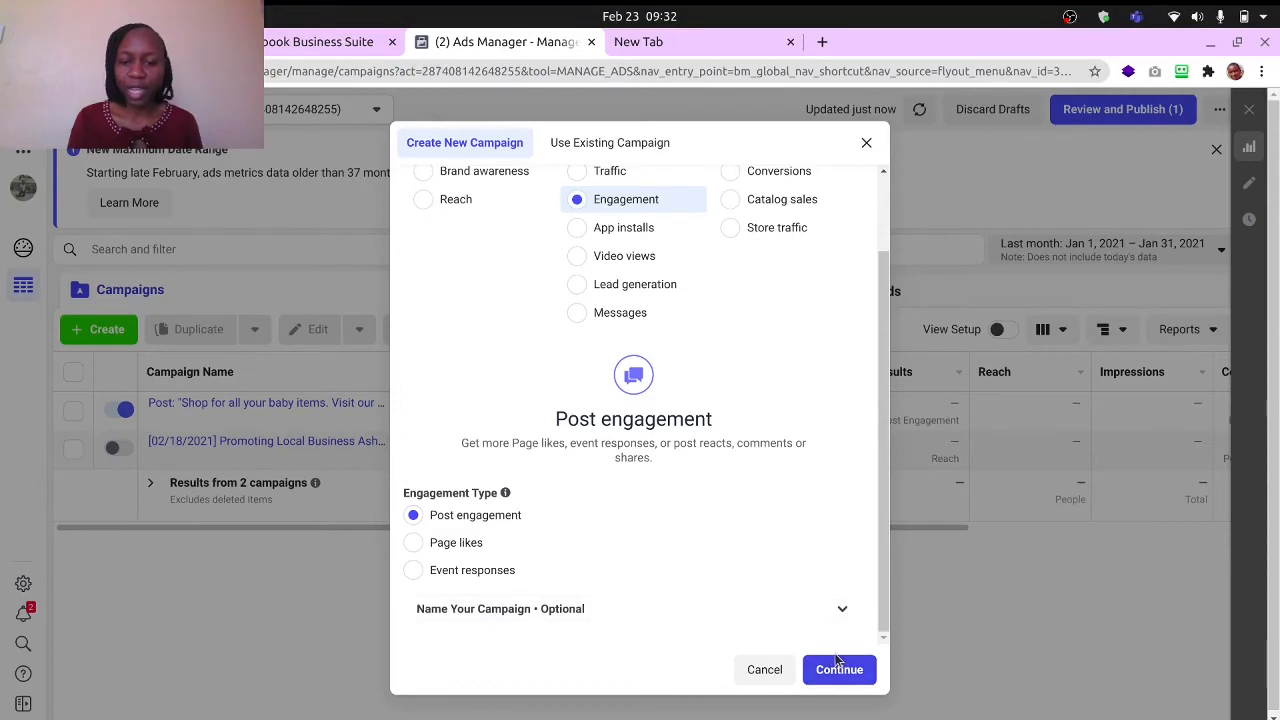
{"action": "left_click", "coordinate": [840, 611]}
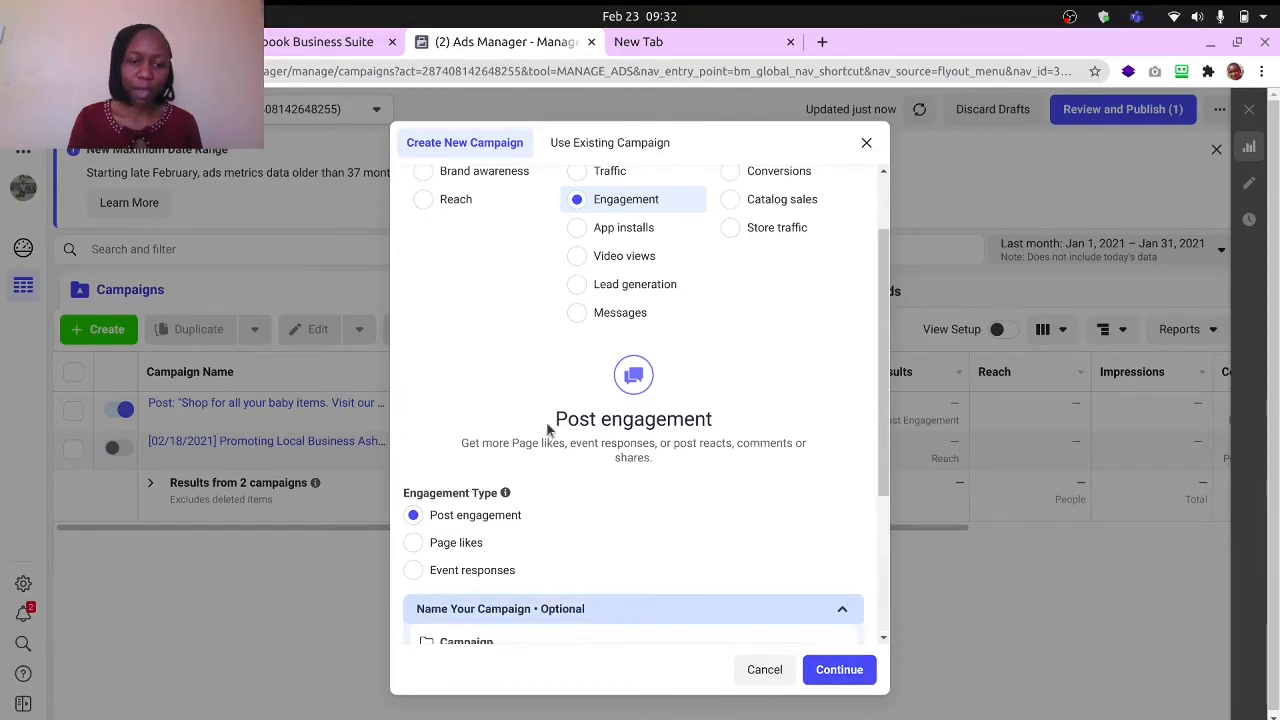
- Name the campaign "Engagement -Feb 2021"
{"action": "scroll", "coordinate": [549, 420], "scroll_direction": "down", "scroll_amount": 3}
{"action": "left_click", "coordinate": [480, 437]}
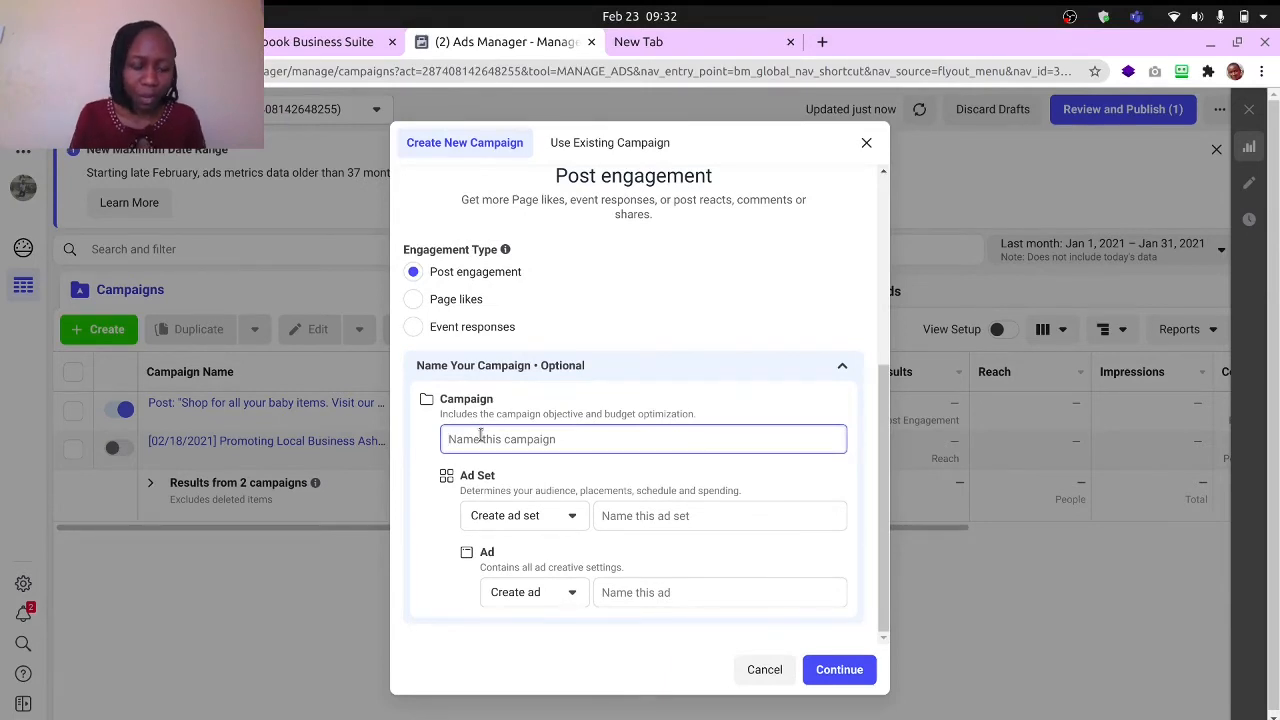
{"action": "type", "text": "E"}
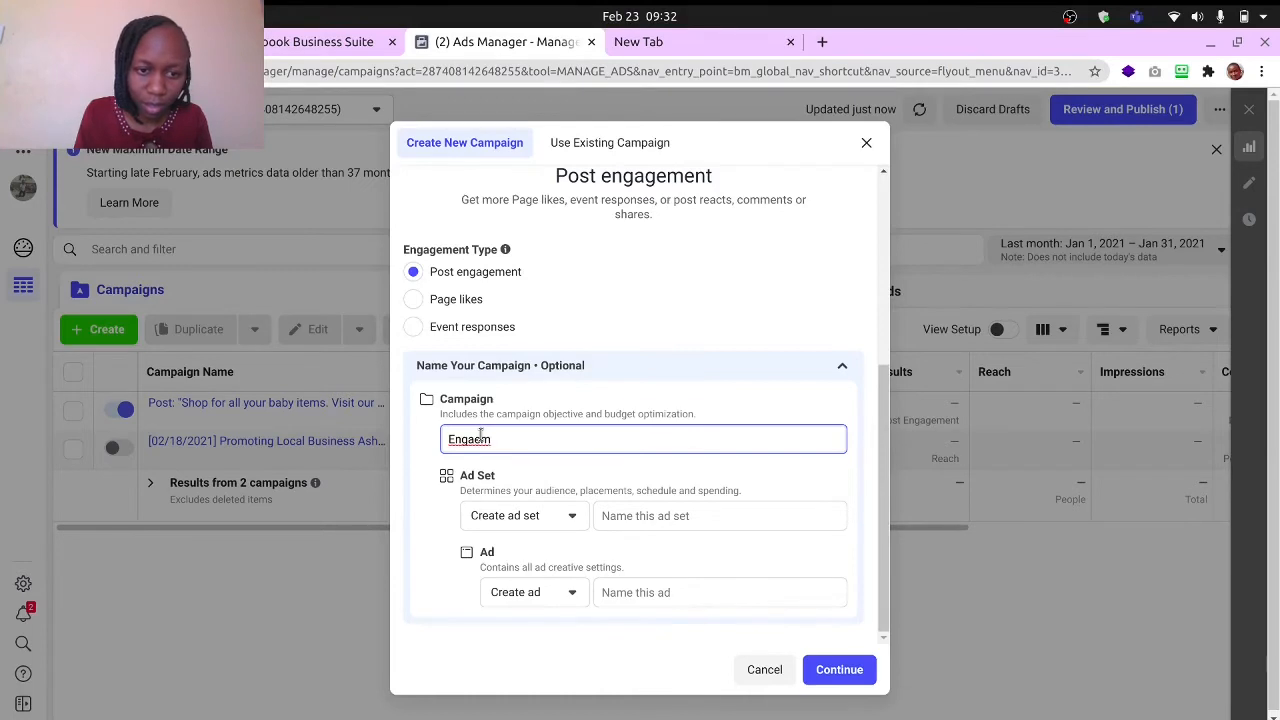
{"action": "type", "text": "ngaem"}
{"action": "key", "text": "BackSpace"}
{"action": "key", "text": "BackSpace"}
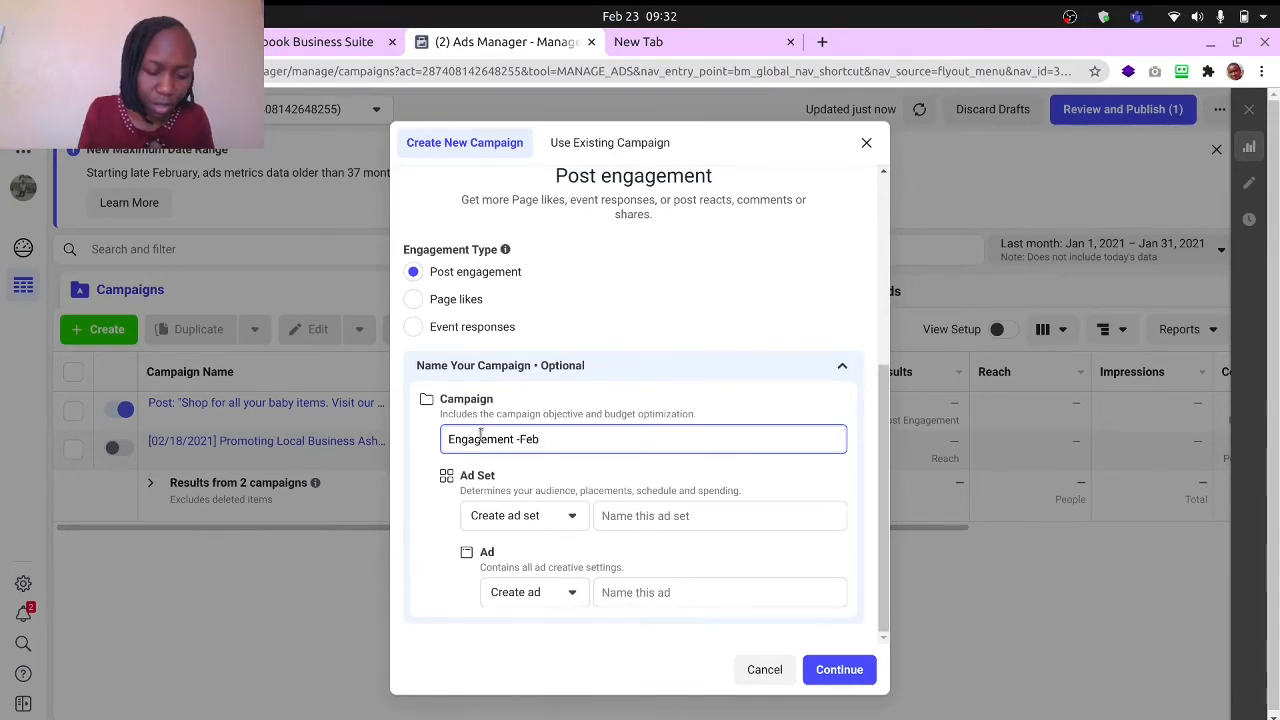
{"action": "type", "text": "202"}
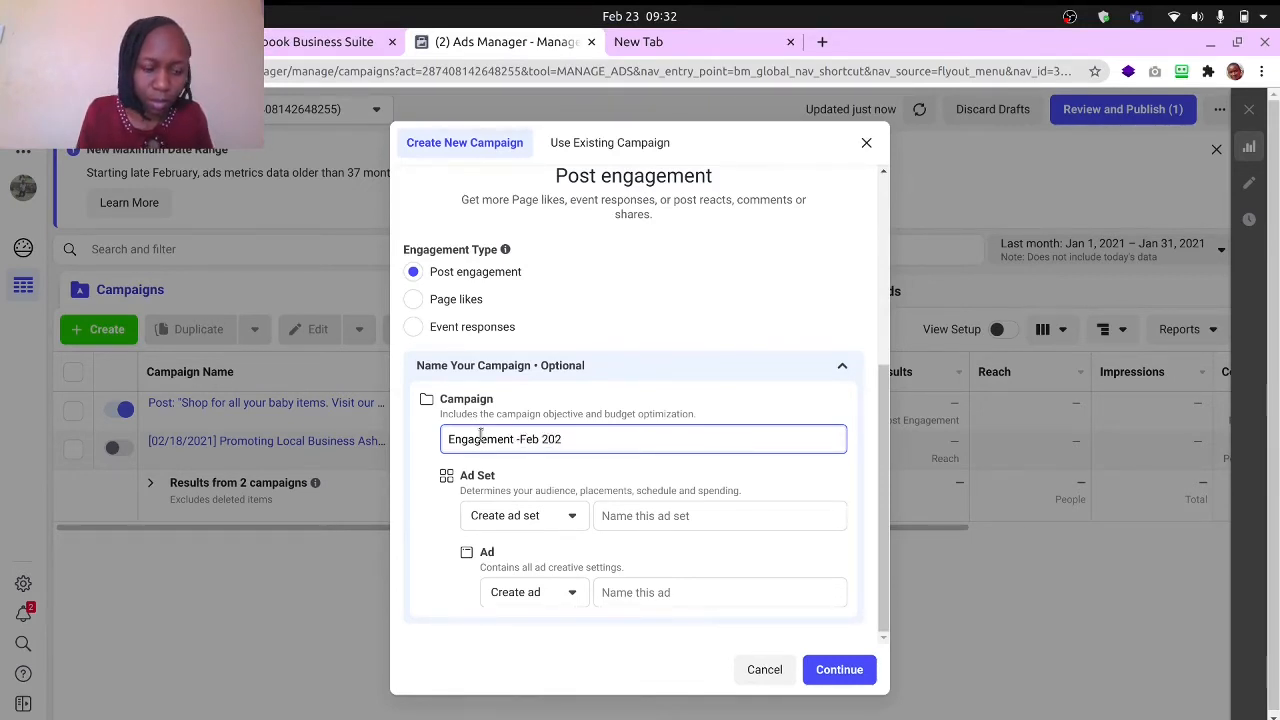
{"action": "type", "text": "1"}
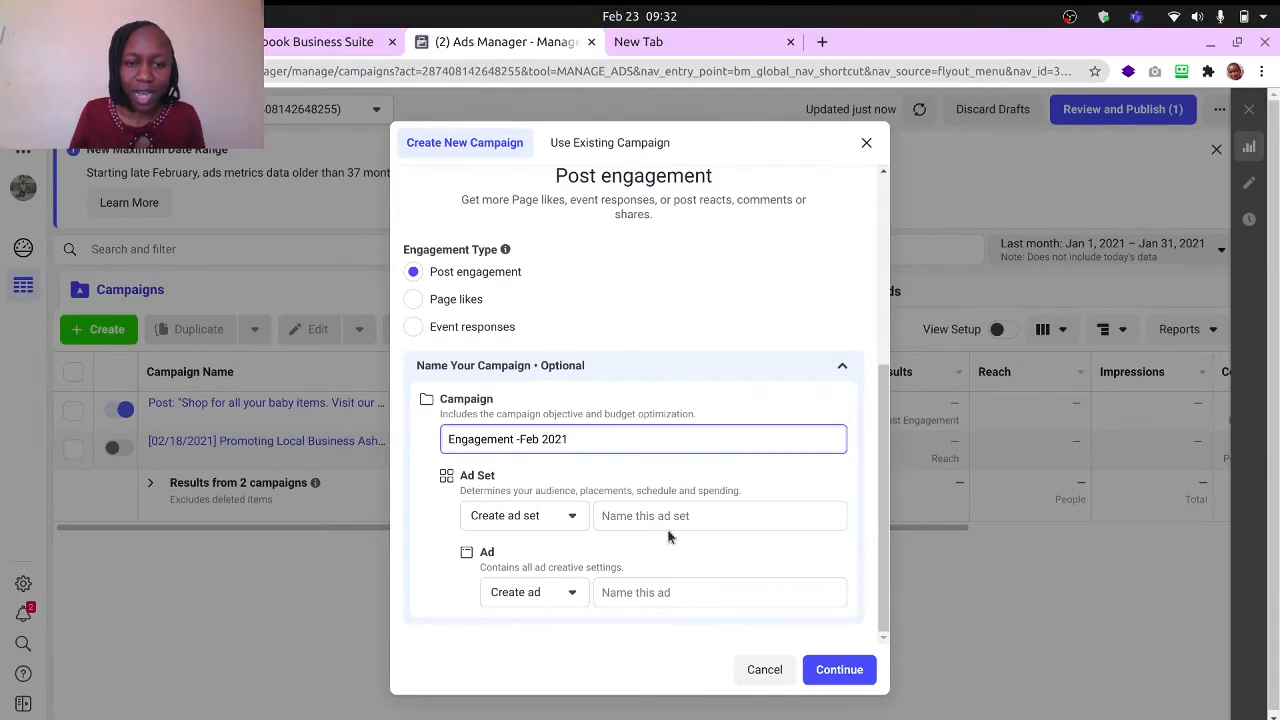
- Name the new ad set "Female Engagement"
{"action": "left_click", "coordinate": [624, 514]}
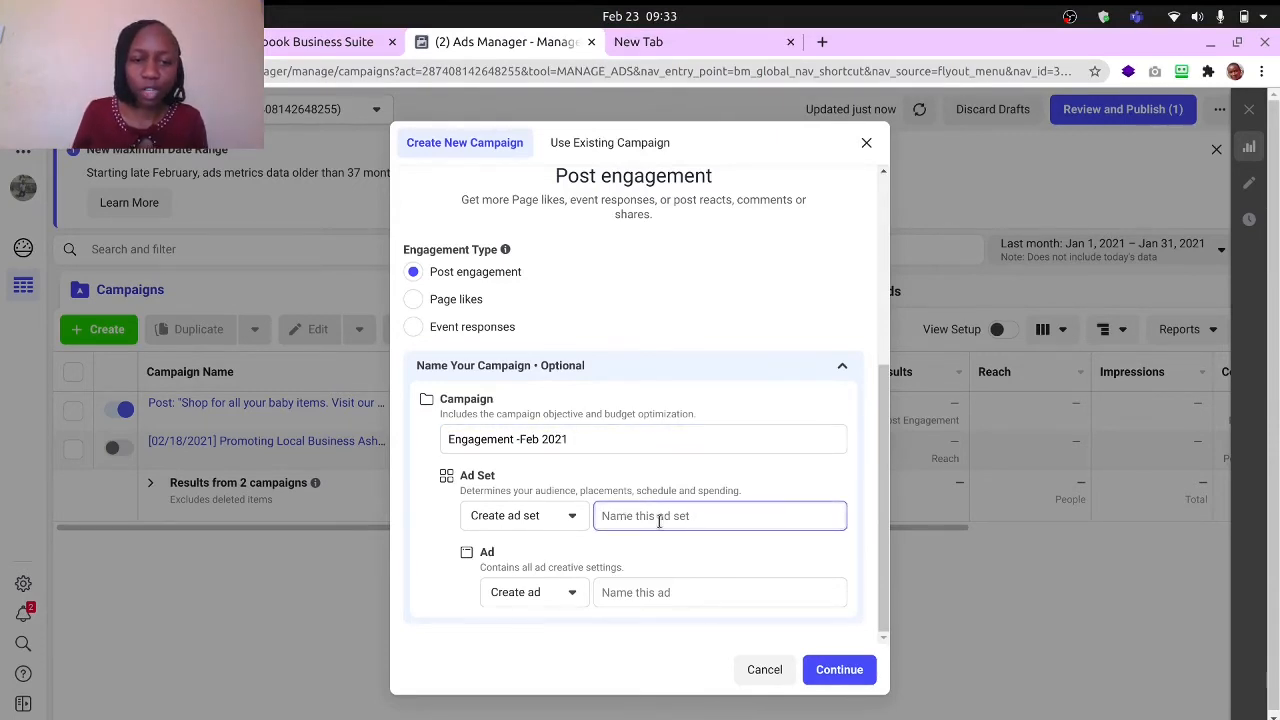
{"action": "type", "text": "Enga"}
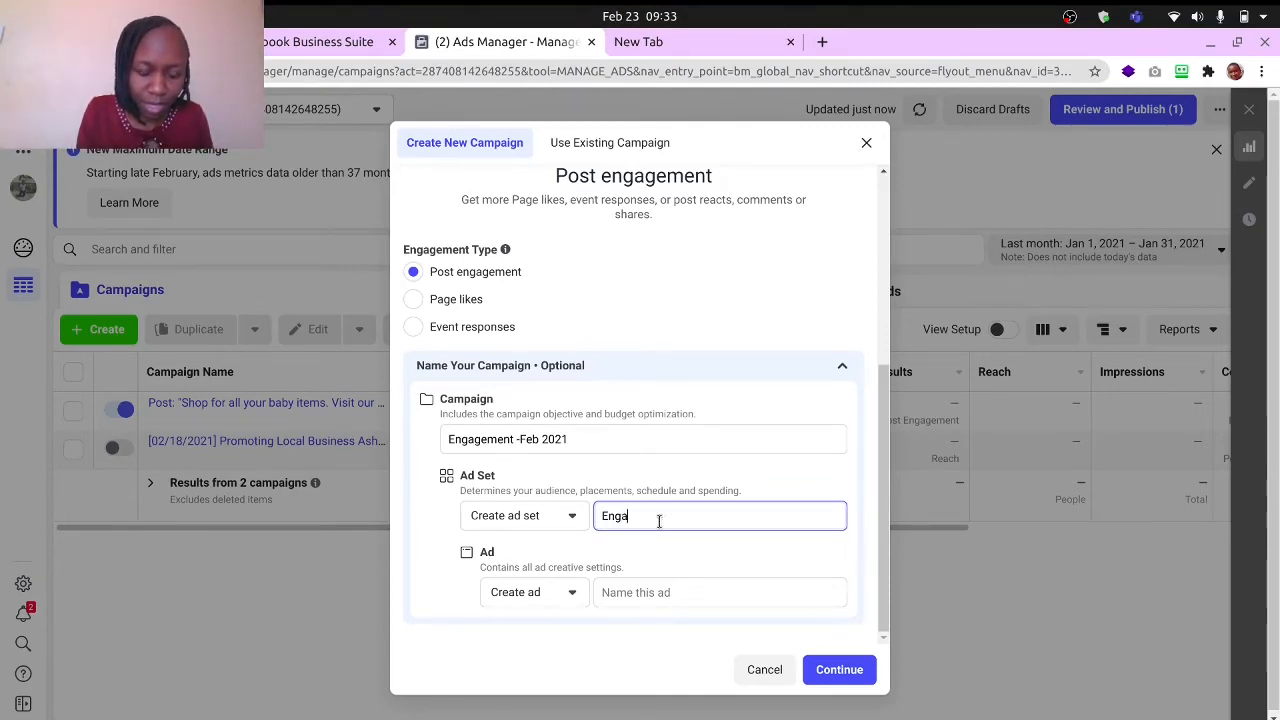
{"action": "key", "text": "BackSpace"}
{"action": "key", "text": "BackSpace"}
{"action": "key", "text": "BackSpace"}
{"action": "key", "text": "BackSpace"}
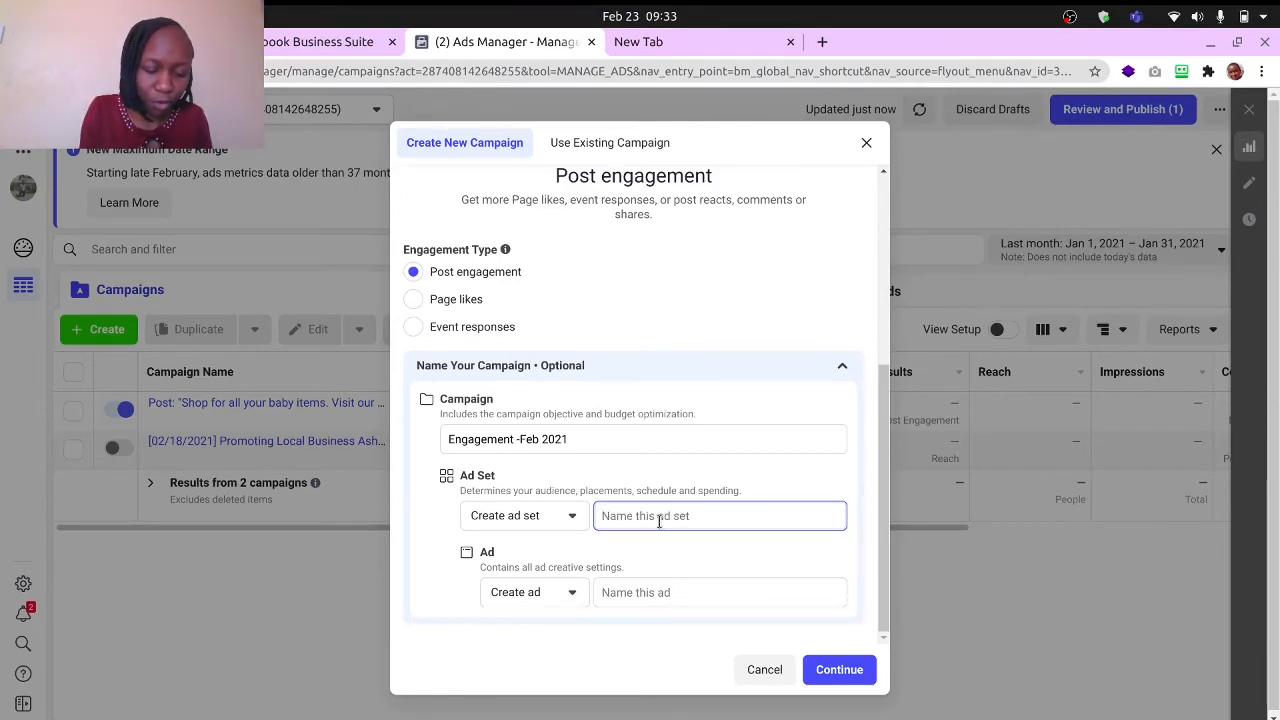
{"action": "type", "text": "F"}
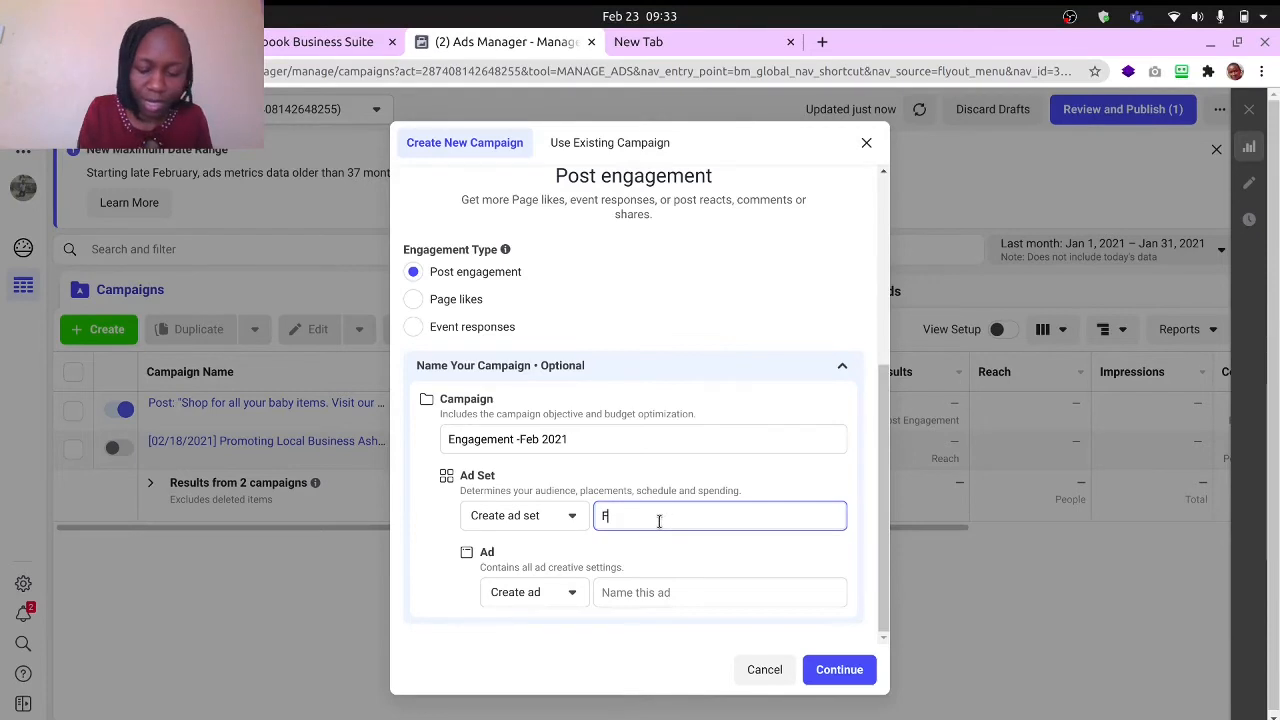
{"action": "key", "text": "BackSpace"}
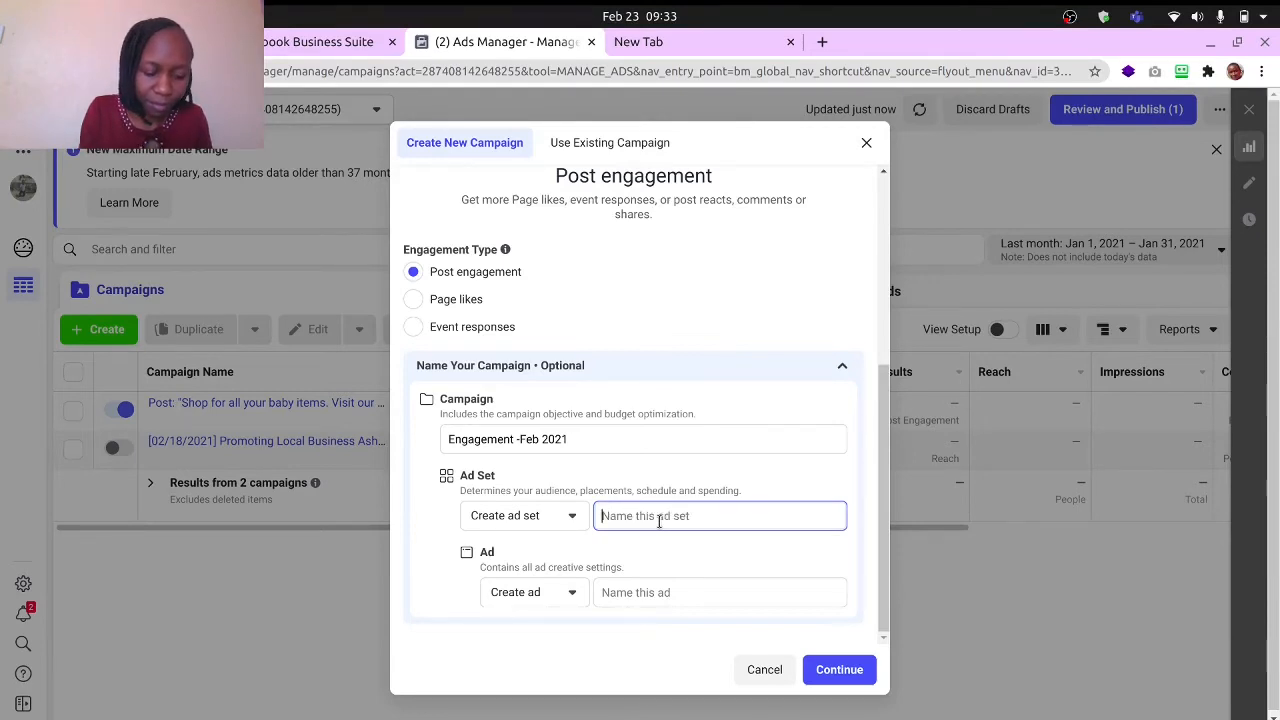
{"action": "type", "text": "Female "}
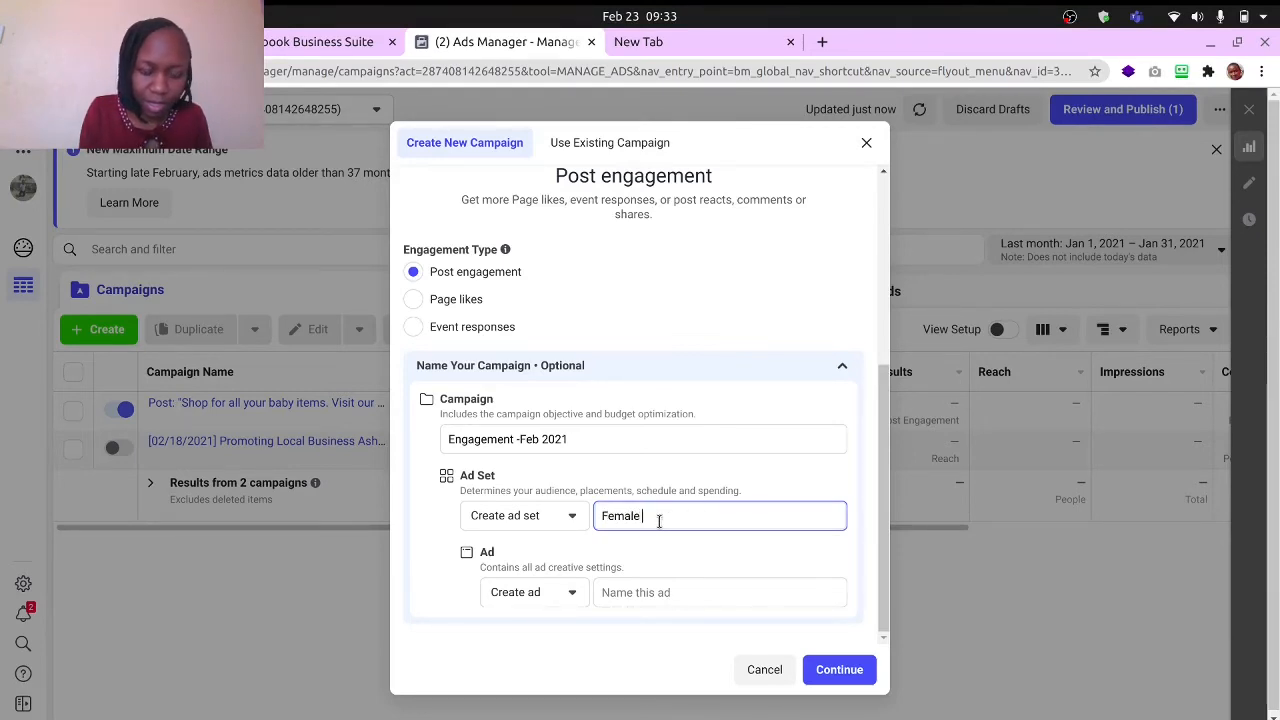
{"action": "type", "text": "Engagemet"}
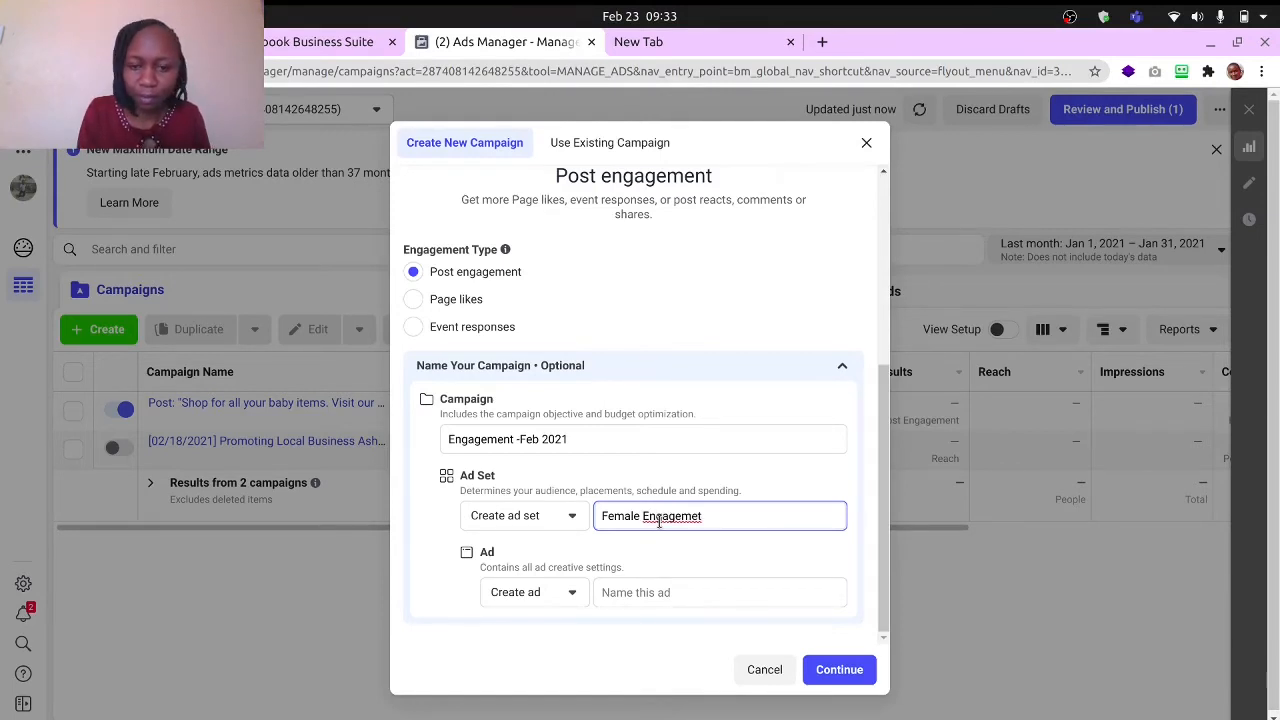
{"action": "key", "text": "BackSpace"}
{"action": "type", "text": "nt"}
- Replace "Female" with "Gender" in the ad set name and add the year, making it "Gender Engagement 2021"
{"action": "left_click_drag", "start_coordinate": [643, 518], "coordinate": [597, 520]}
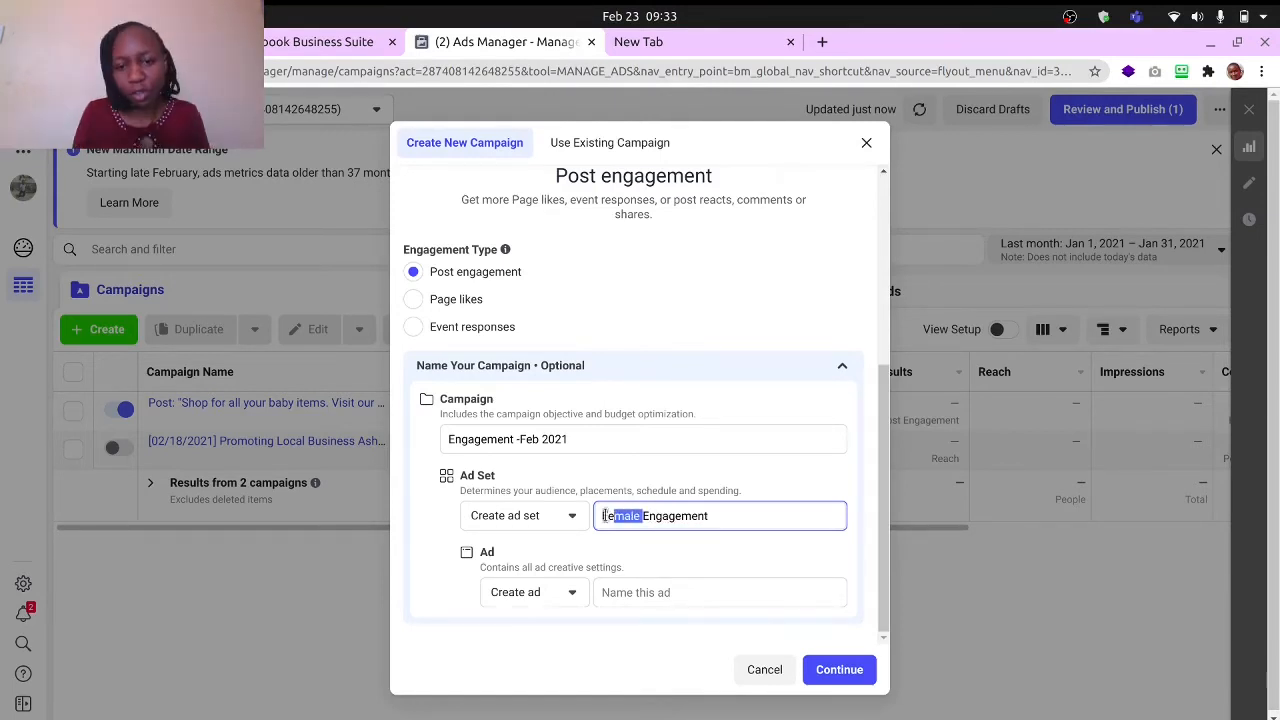
{"action": "type", "text": "Gender Engagement"}
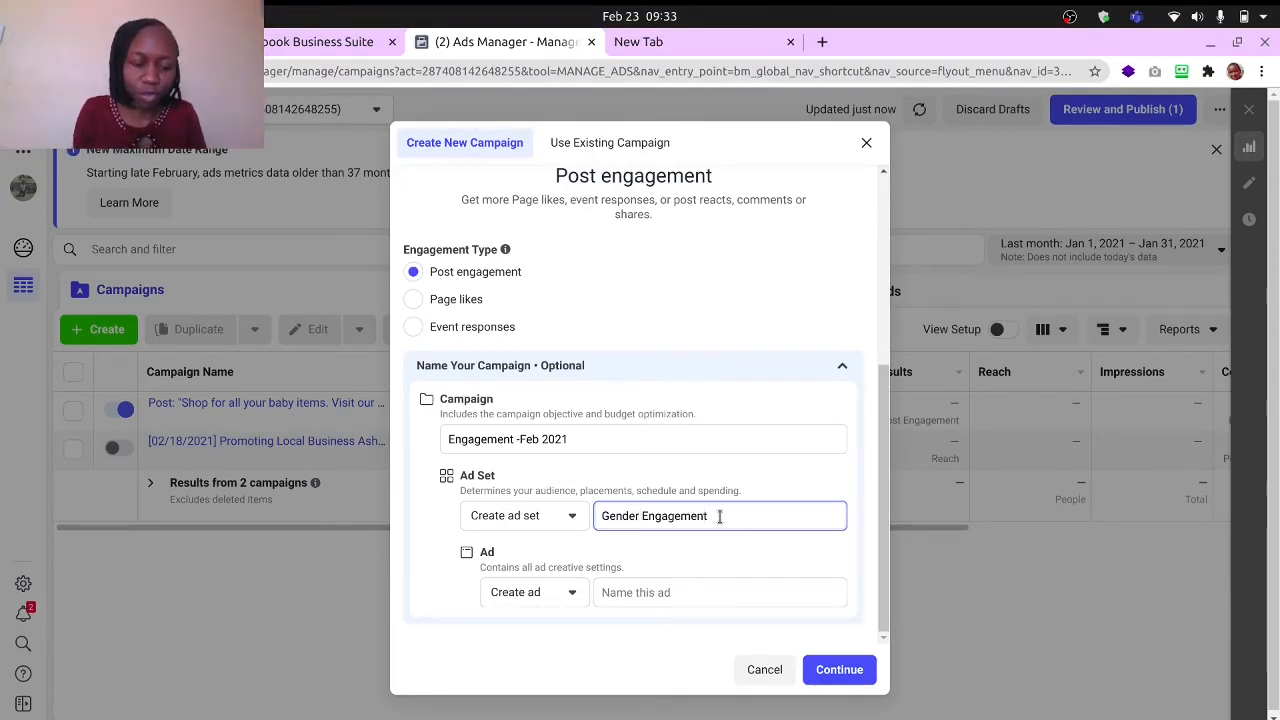
{"action": "type", "text": " 2021"}
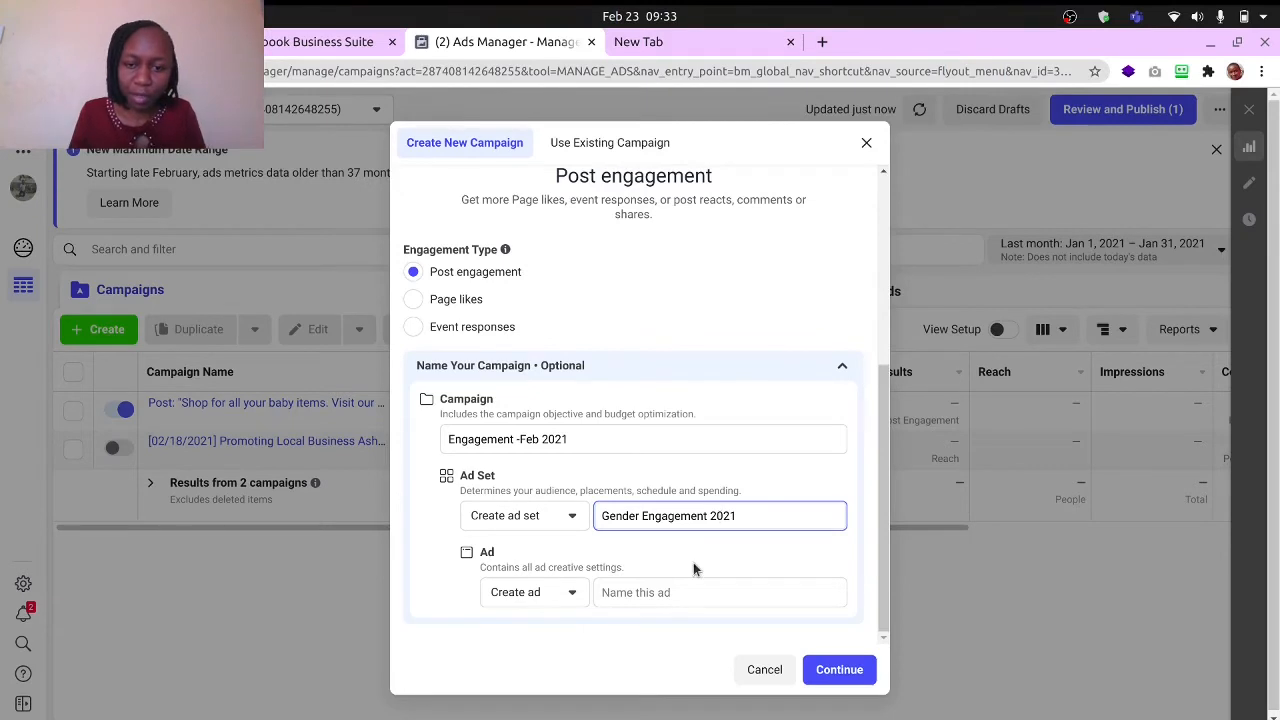
- Remove the year from the ad set name, leaving "Gender Engagement"
{"action": "left_click", "coordinate": [657, 592]}
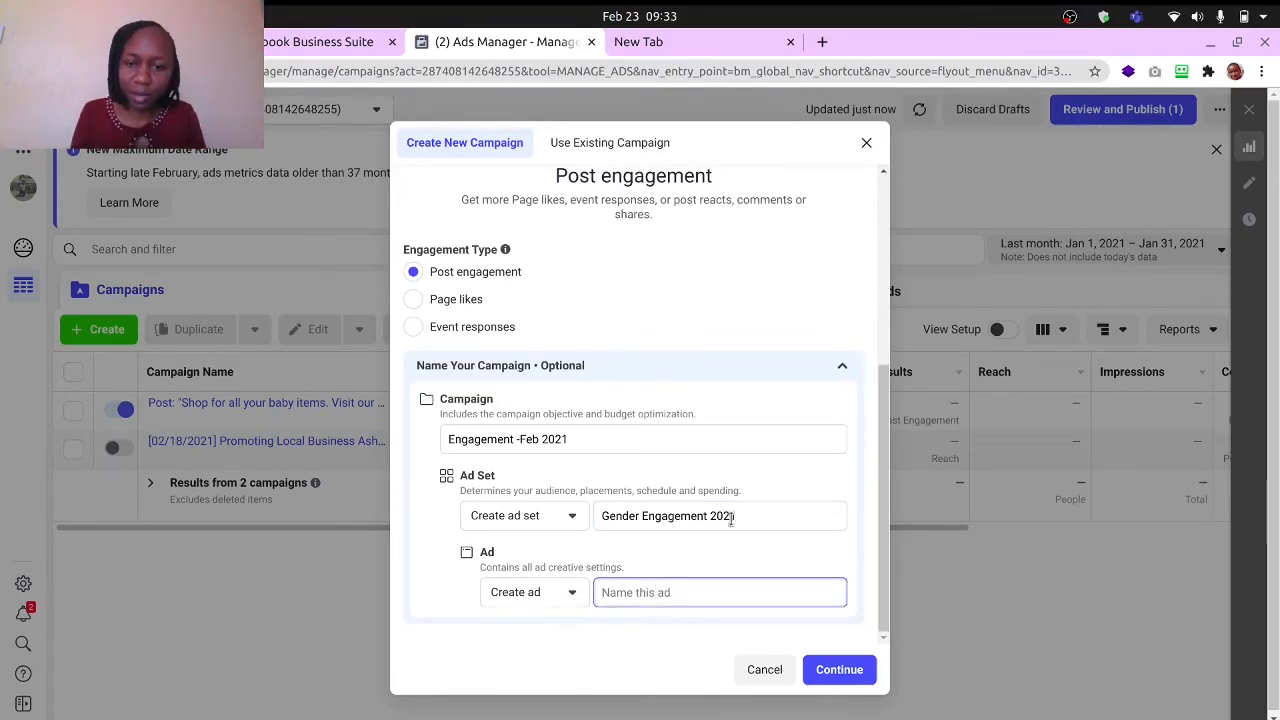
{"action": "left_click_drag", "start_coordinate": [737, 516], "coordinate": [713, 516]}
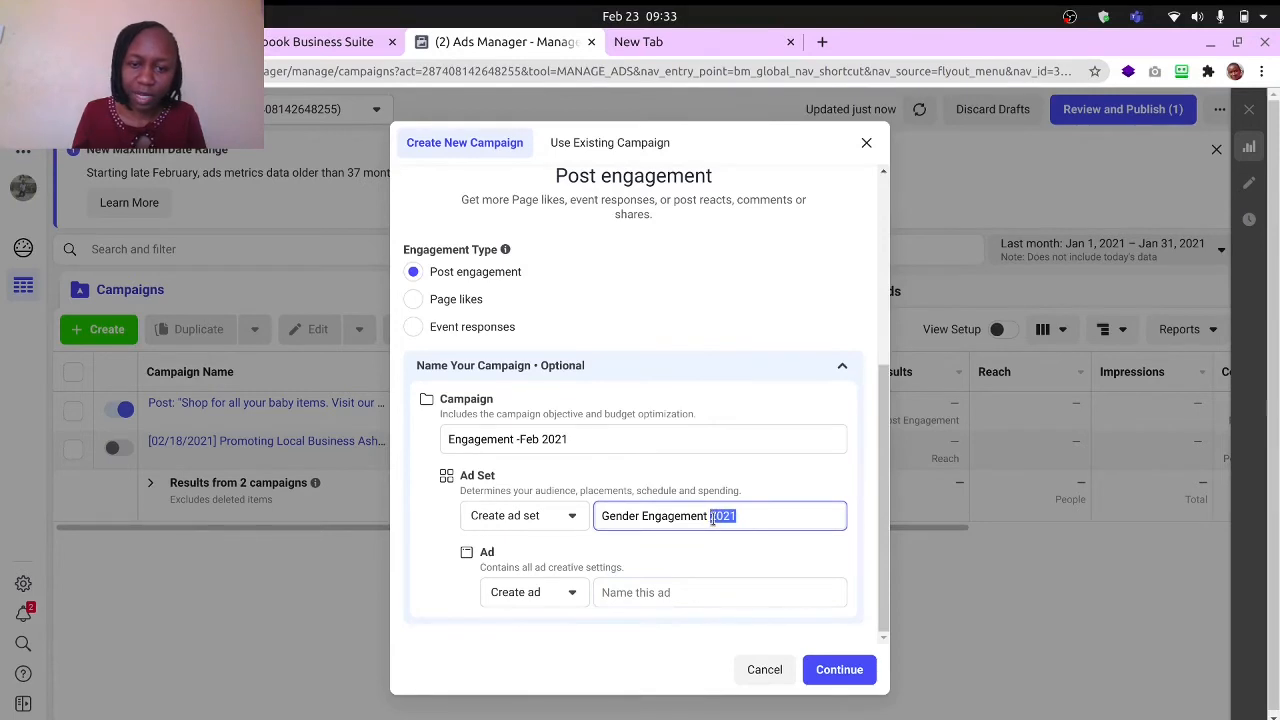
{"action": "key", "text": "BackSpace"}
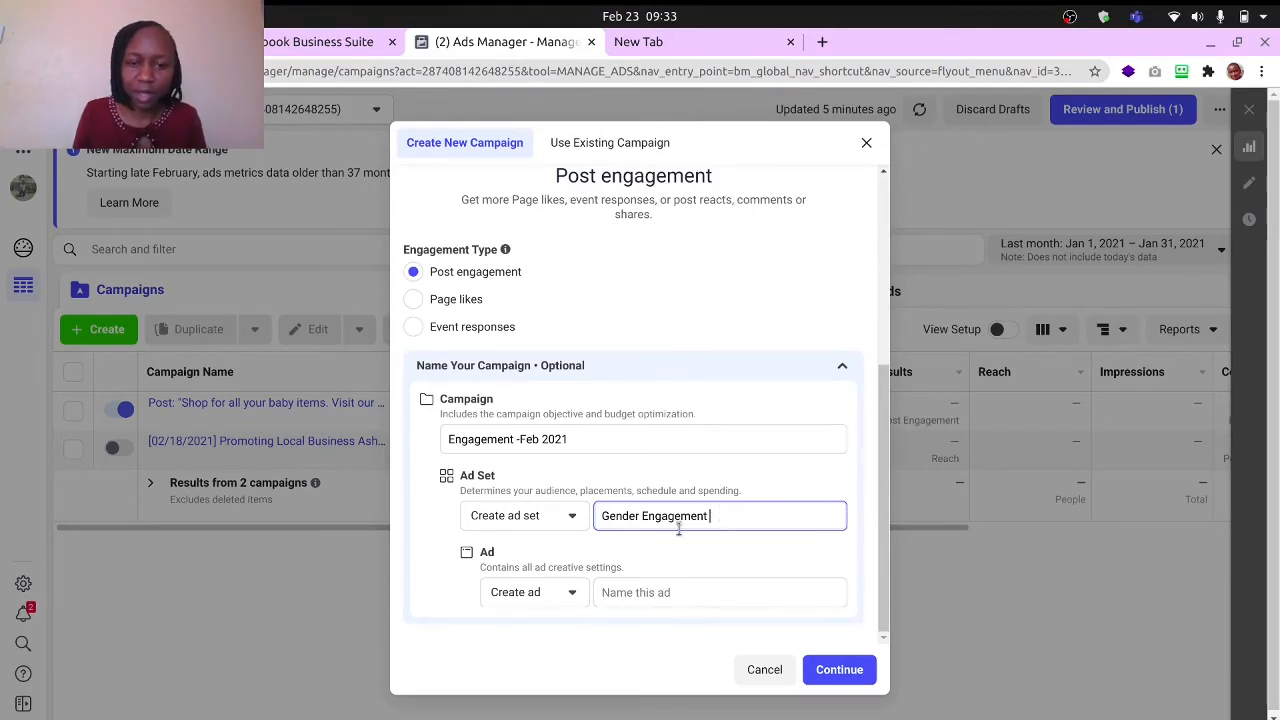
- Name the ad "Honey Photo" and create the campaign draft
{"action": "left_click", "coordinate": [636, 591]}
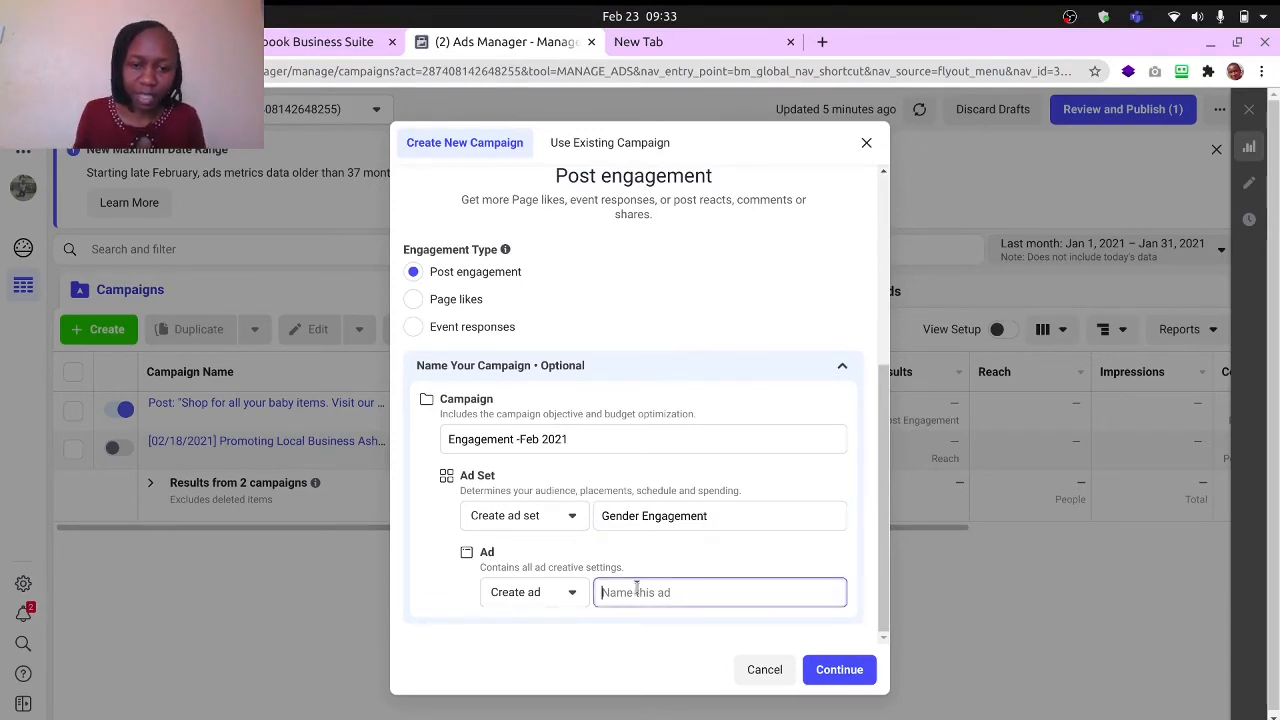
{"action": "type", "text": "Ph"}
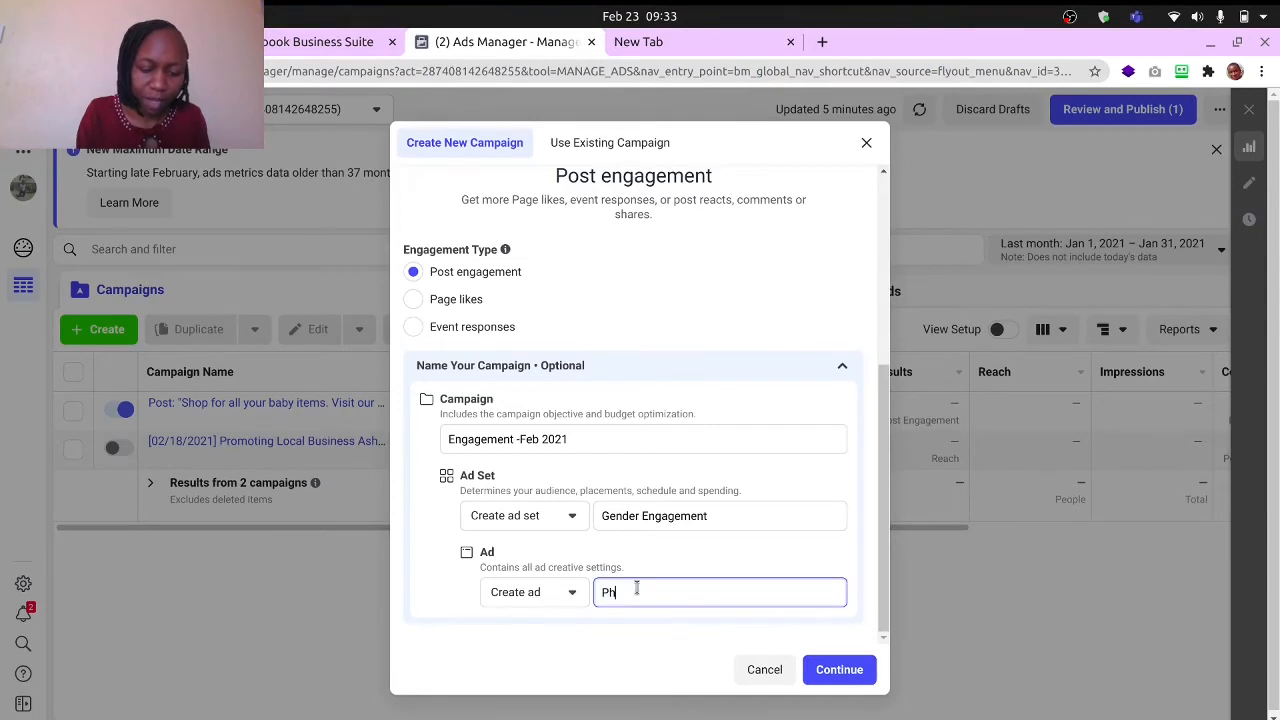
{"action": "type", "text": "oto"}
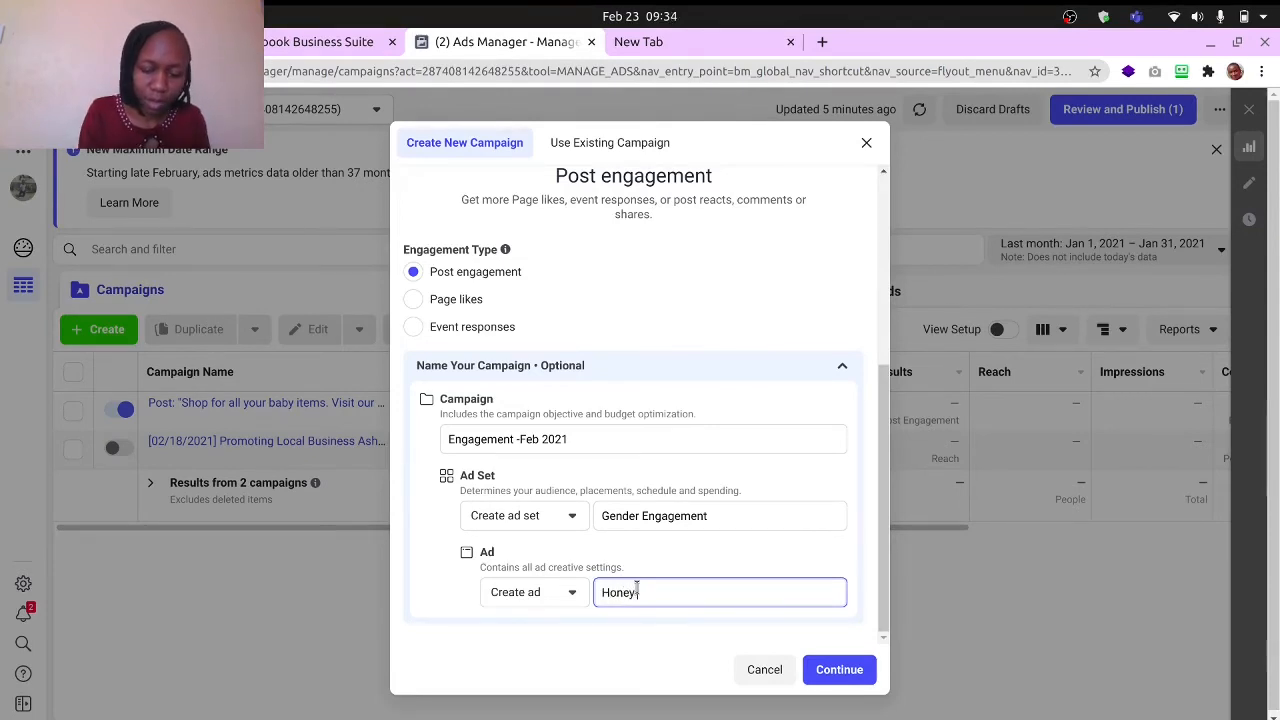
{"action": "type", "text": "Pg"}
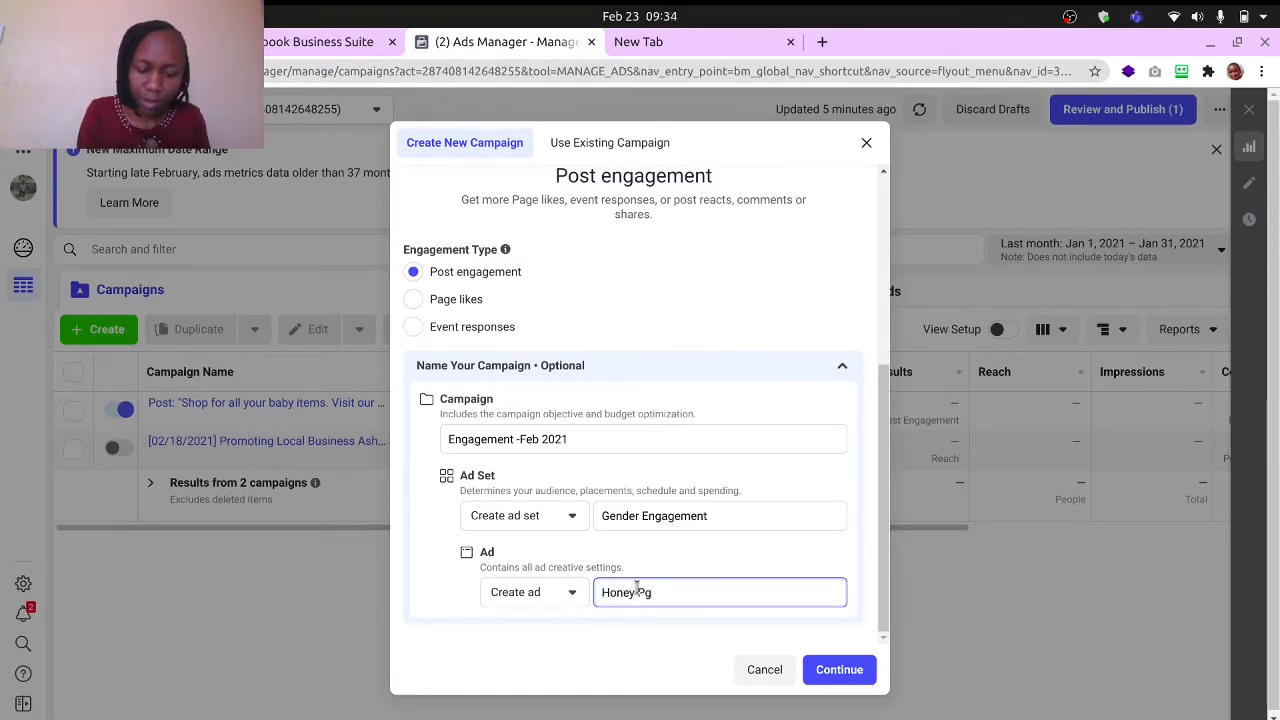
{"action": "key", "text": "BackSpace"}
{"action": "type", "text": "hoto"}
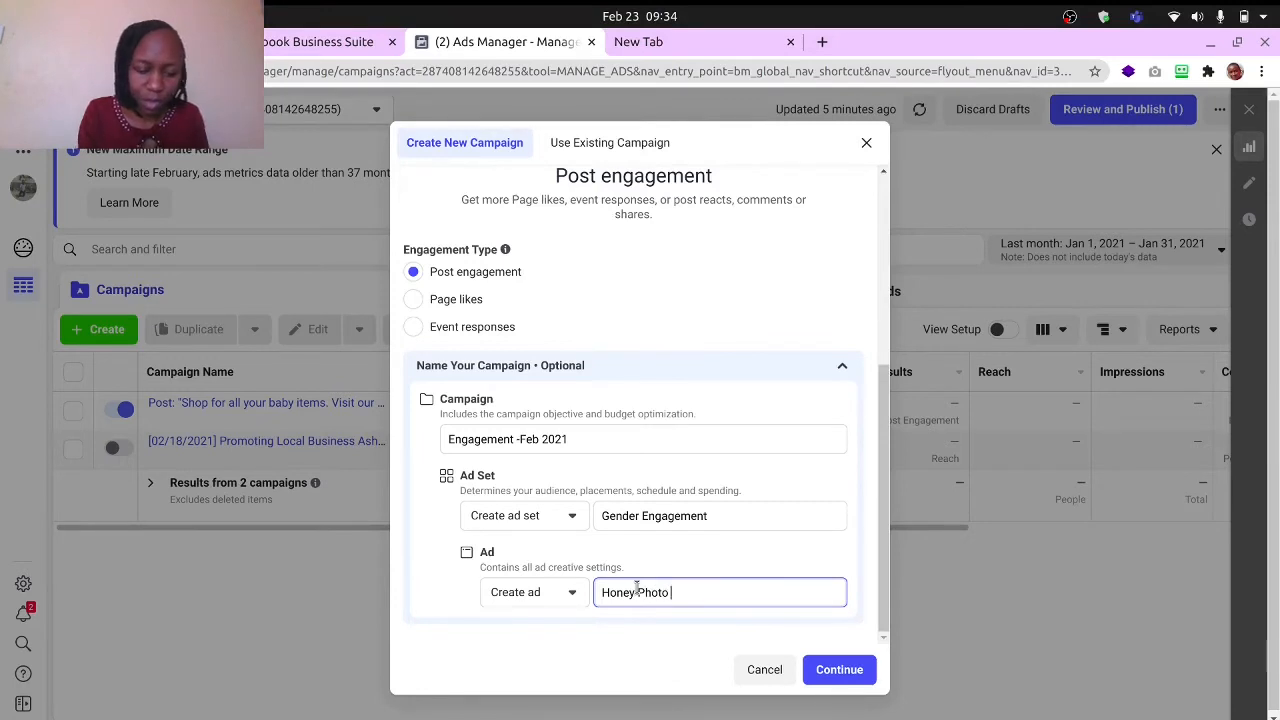
{"action": "left_click", "coordinate": [836, 670]}
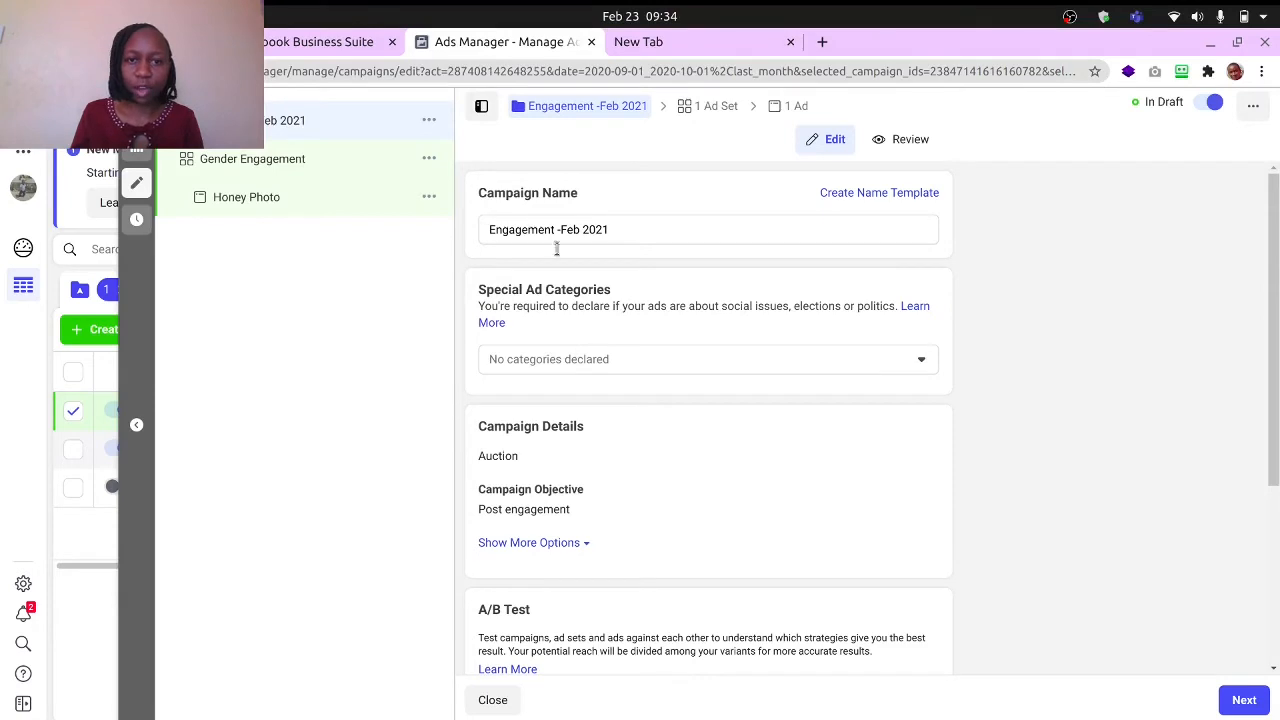
- Look through the campaign-level settings down to Campaign Budget Optimization and continue to the ad set settings
{"action": "scroll", "coordinate": [622, 330], "scroll_direction": "down", "scroll_amount": 1}
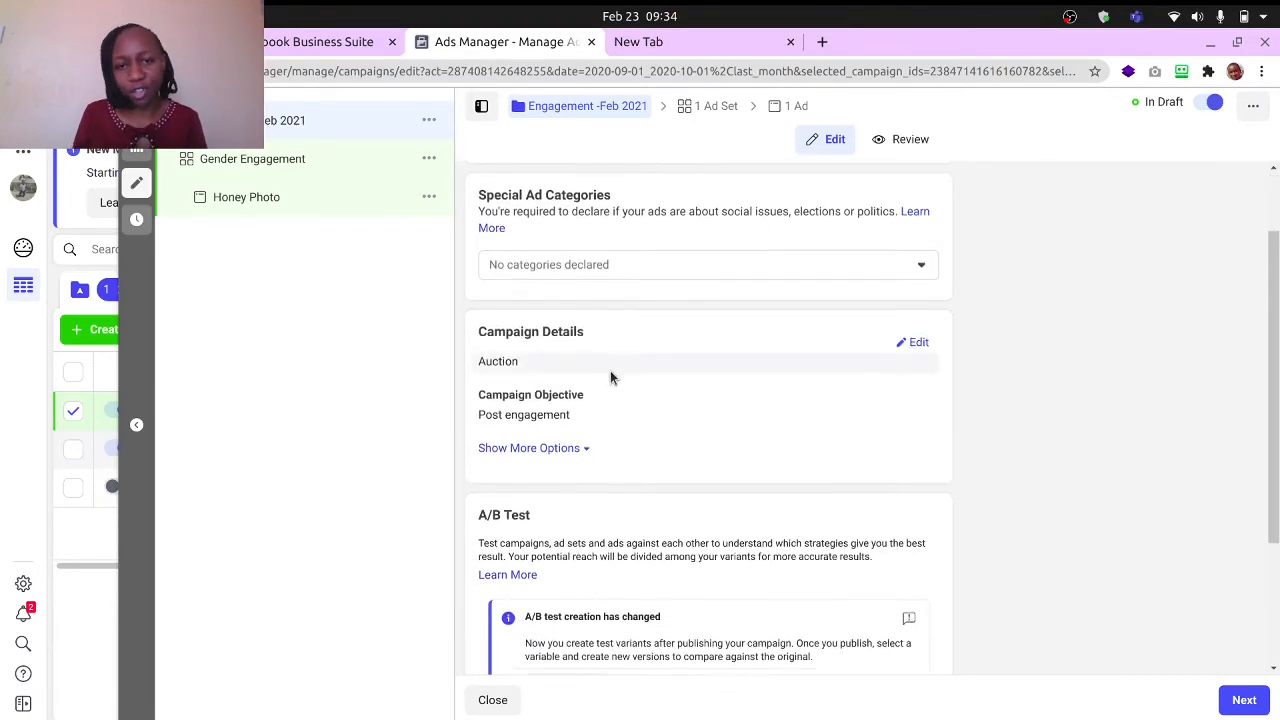
{"action": "scroll", "coordinate": [606, 375], "scroll_direction": "down", "scroll_amount": 1}
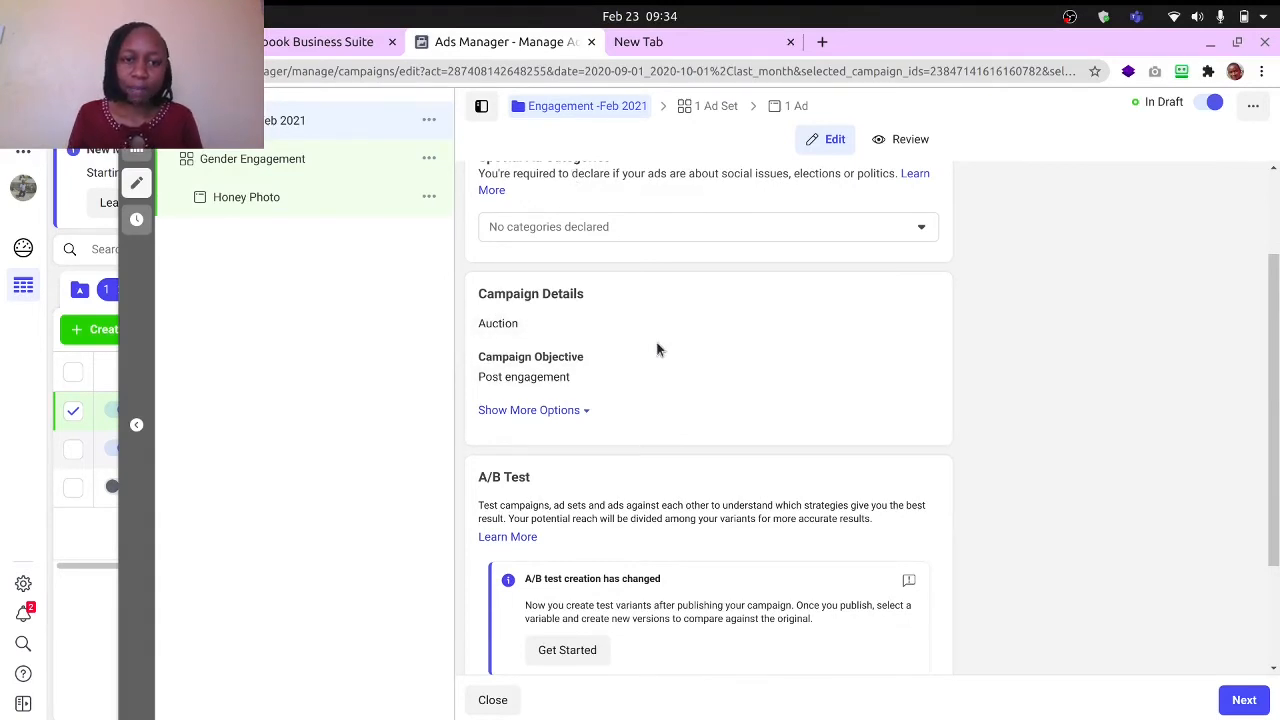
{"action": "scroll", "coordinate": [640, 355], "scroll_direction": "down", "scroll_amount": 1}
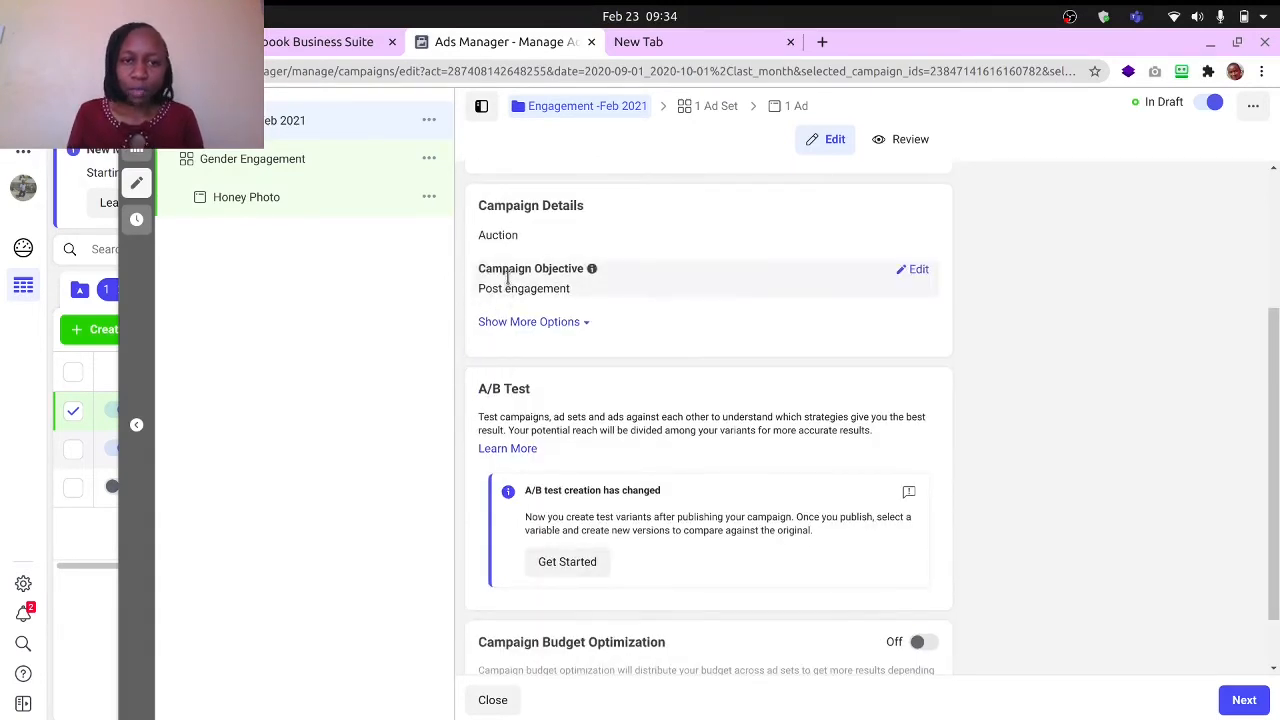
{"action": "scroll", "coordinate": [634, 343], "scroll_direction": "down", "scroll_amount": 1}
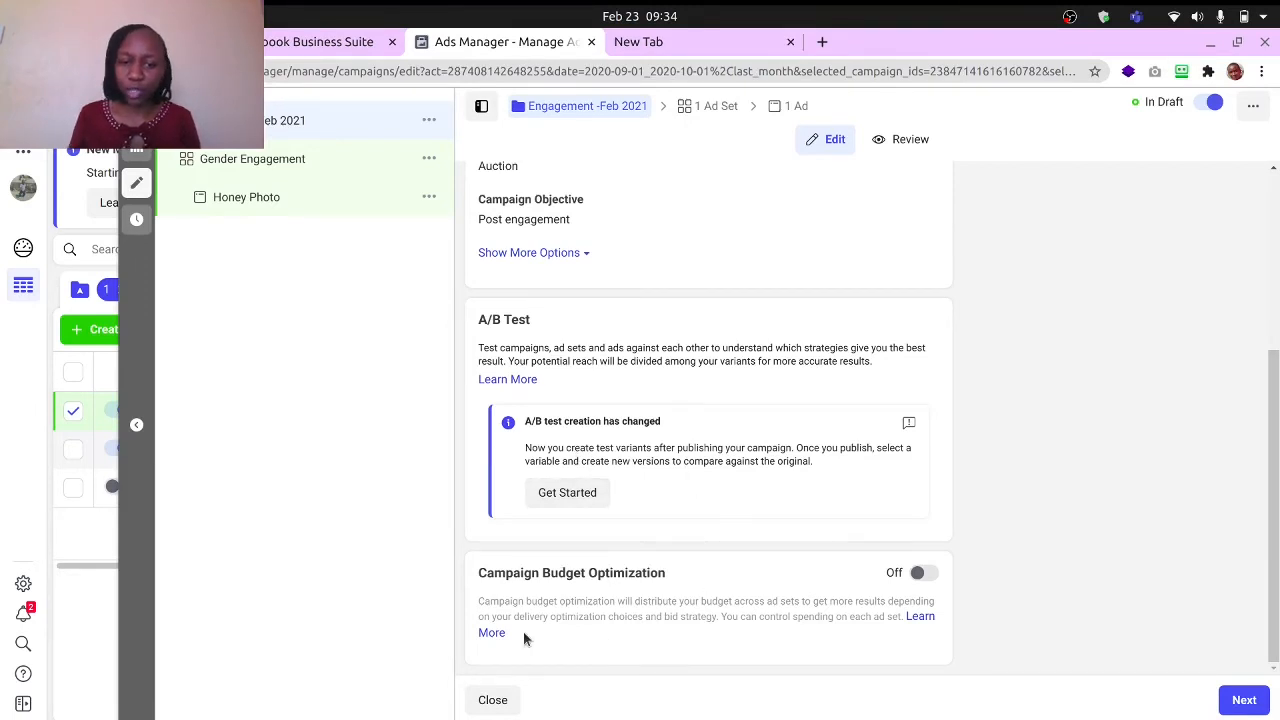
{"action": "left_click", "coordinate": [1244, 701]}
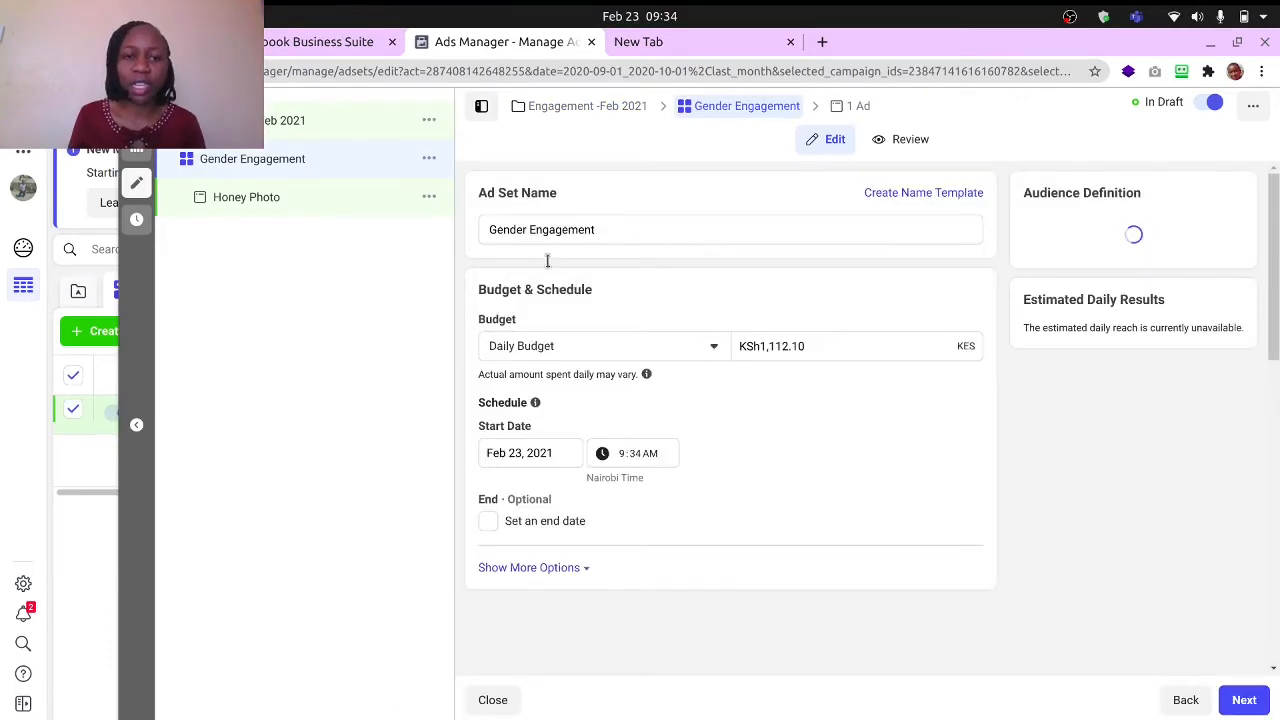
- Try to set the ad set's daily budget to KSh500
{"action": "left_click", "coordinate": [691, 347]}
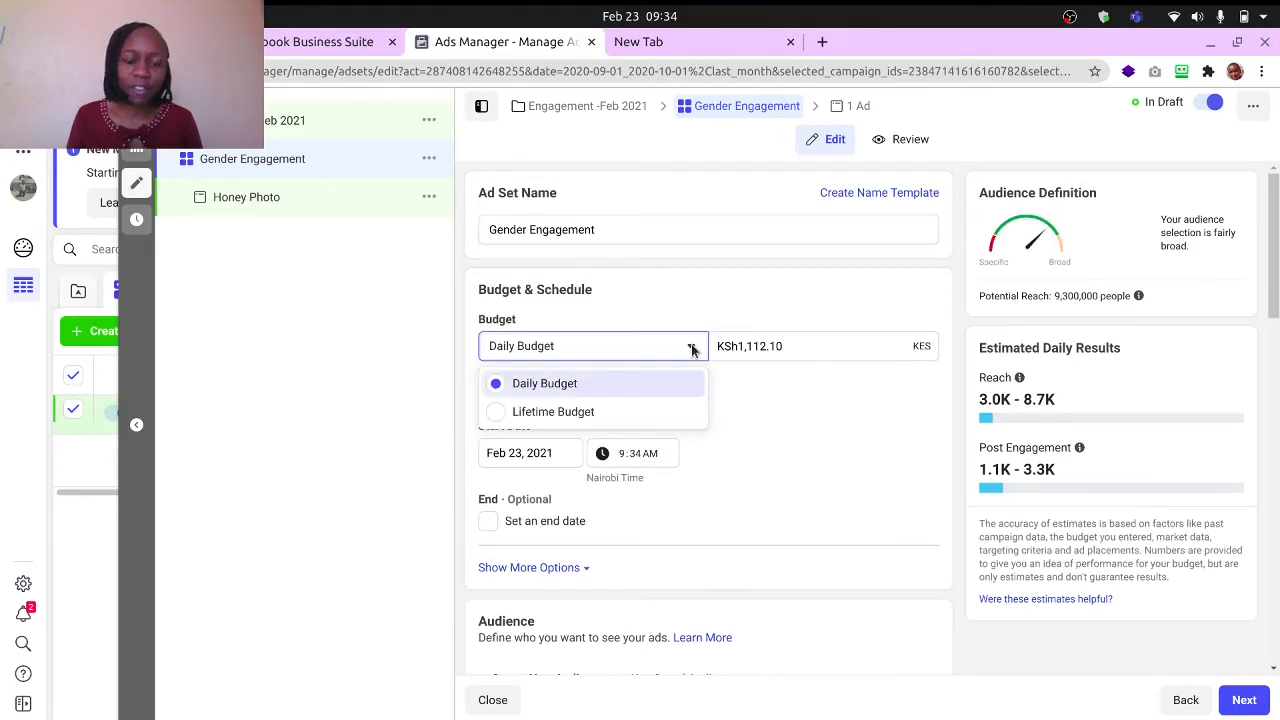
{"action": "left_click", "coordinate": [791, 346]}
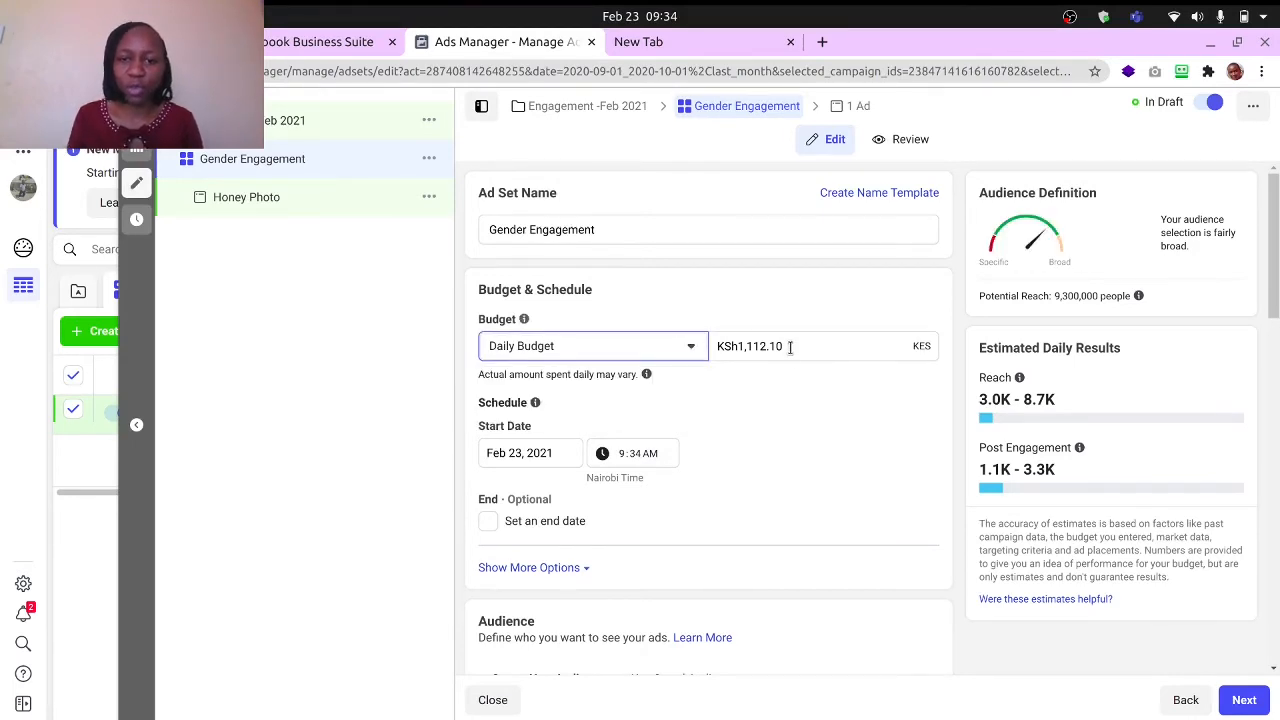
{"action": "left_click_drag", "start_coordinate": [789, 346], "coordinate": [740, 344]}
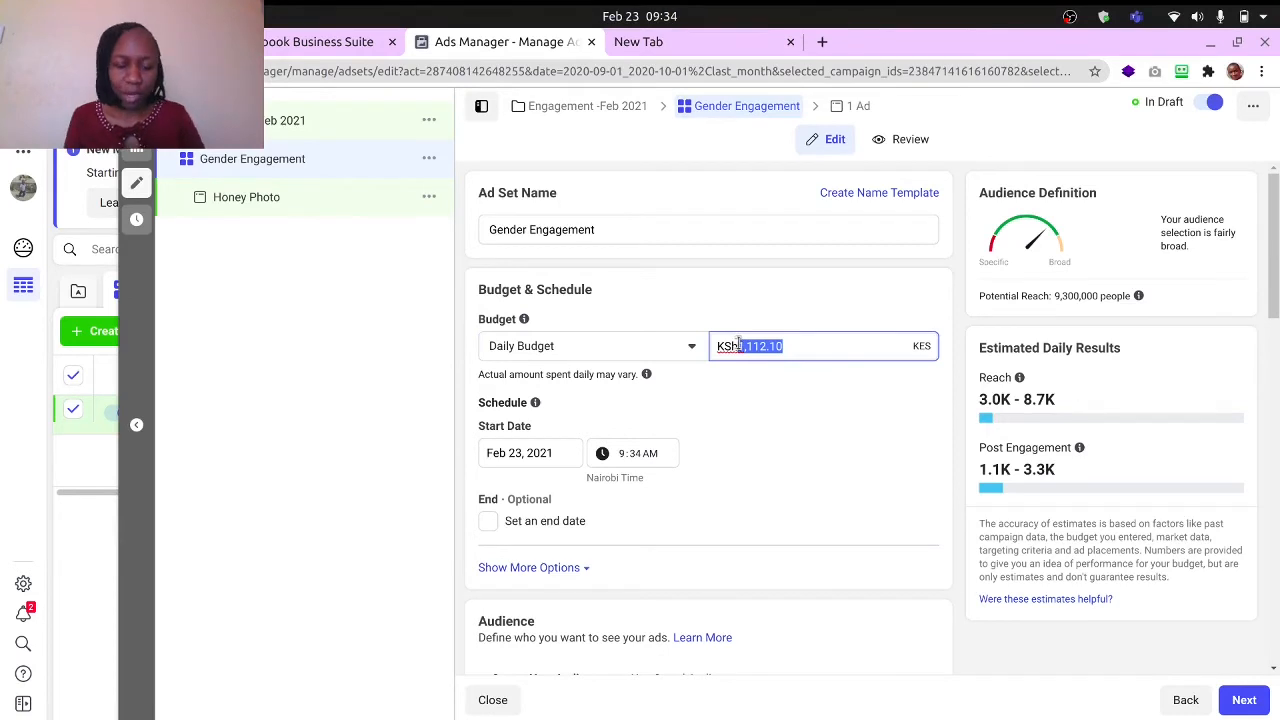
{"action": "type", "text": "500"}
{"action": "left_click", "coordinate": [785, 392]}
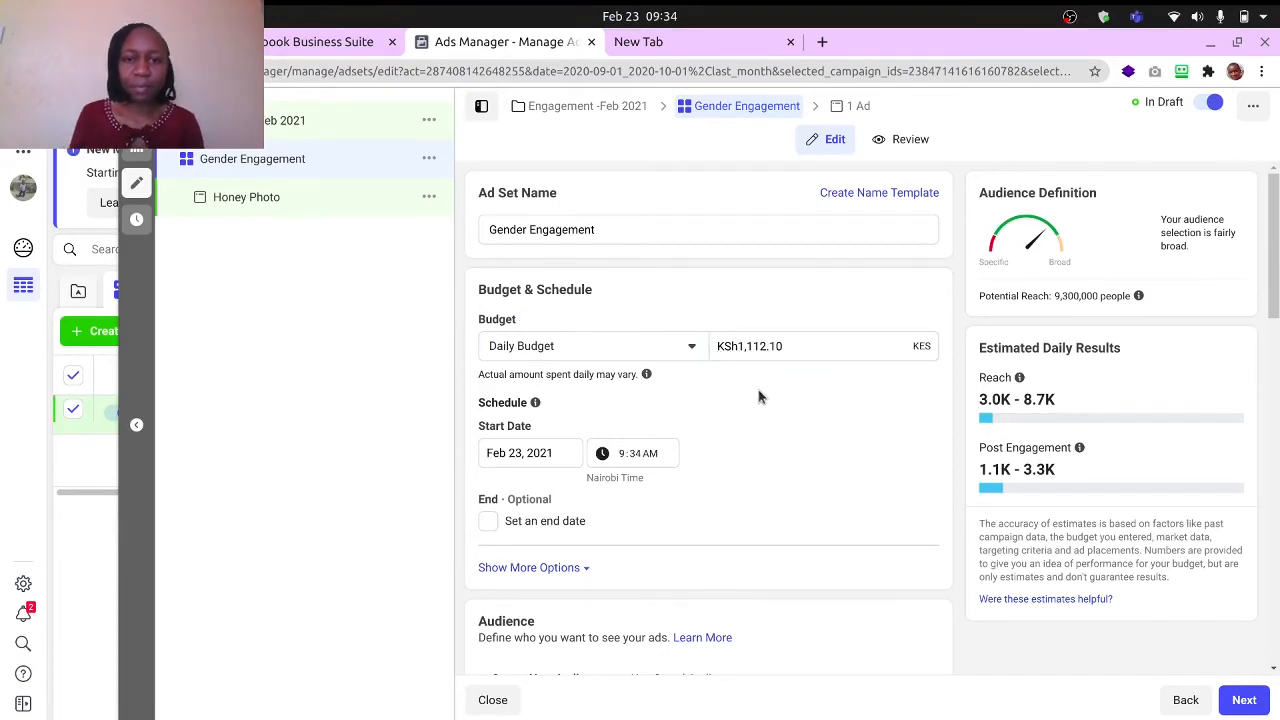
- Set the ad set's start date to February 24, 2021
{"action": "scroll", "coordinate": [707, 413], "scroll_direction": "down", "scroll_amount": 3}
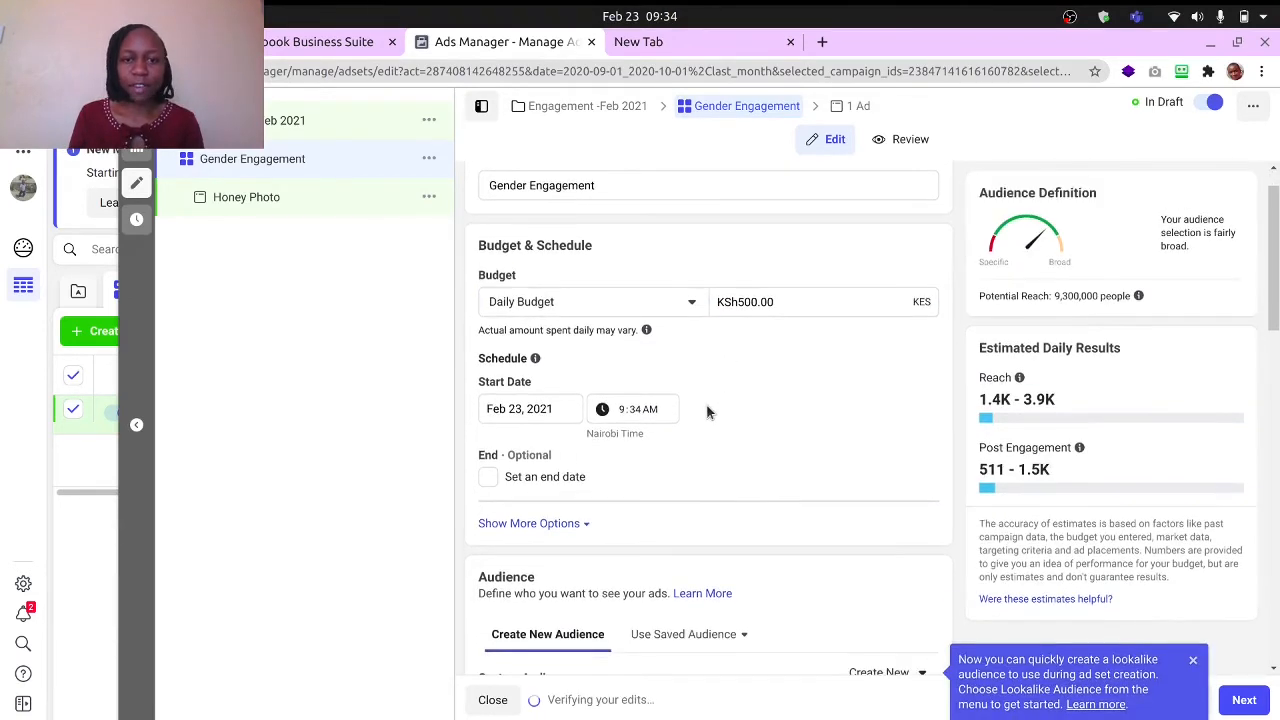
{"action": "left_click", "coordinate": [505, 326]}
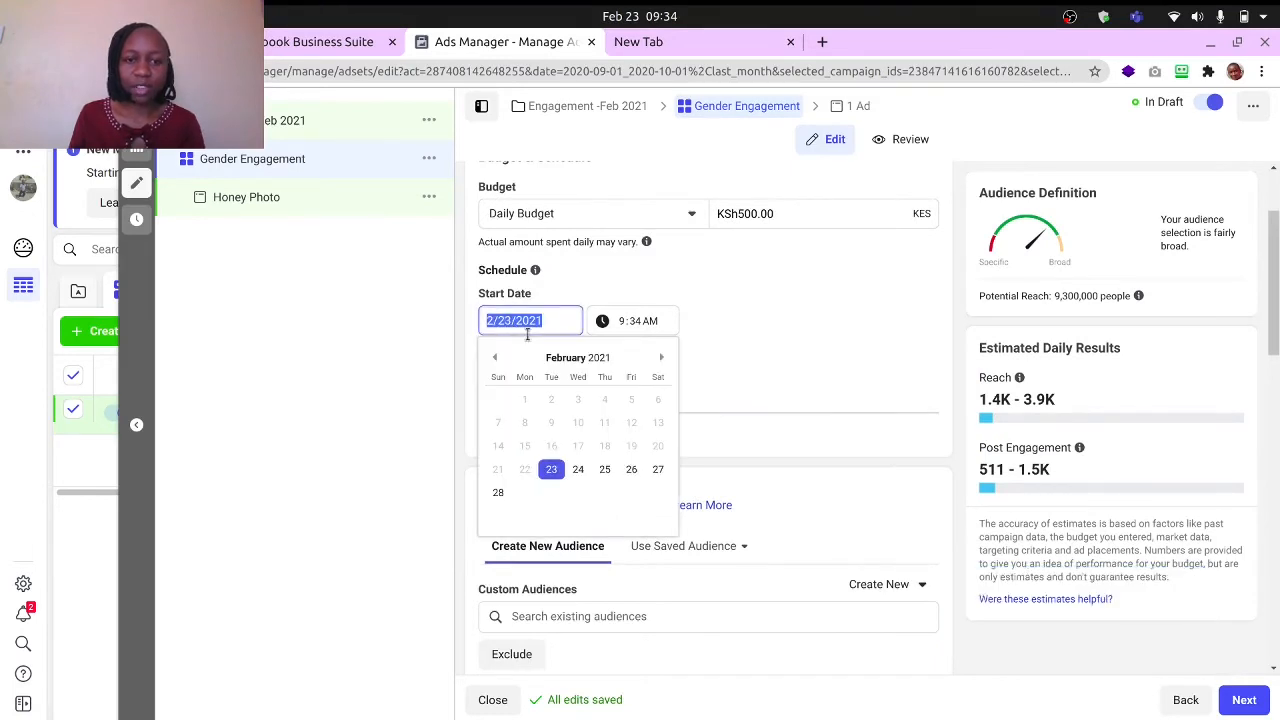
{"action": "left_click", "coordinate": [552, 470]}
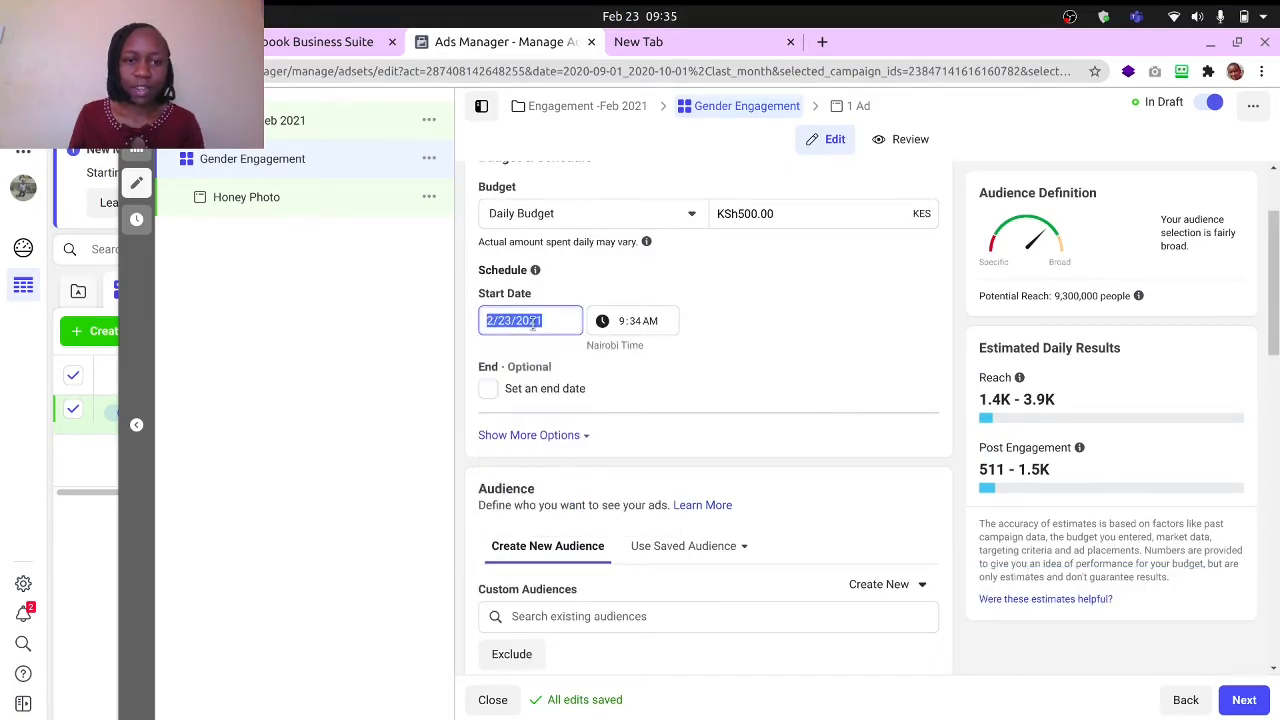
{"action": "left_click", "coordinate": [584, 470]}
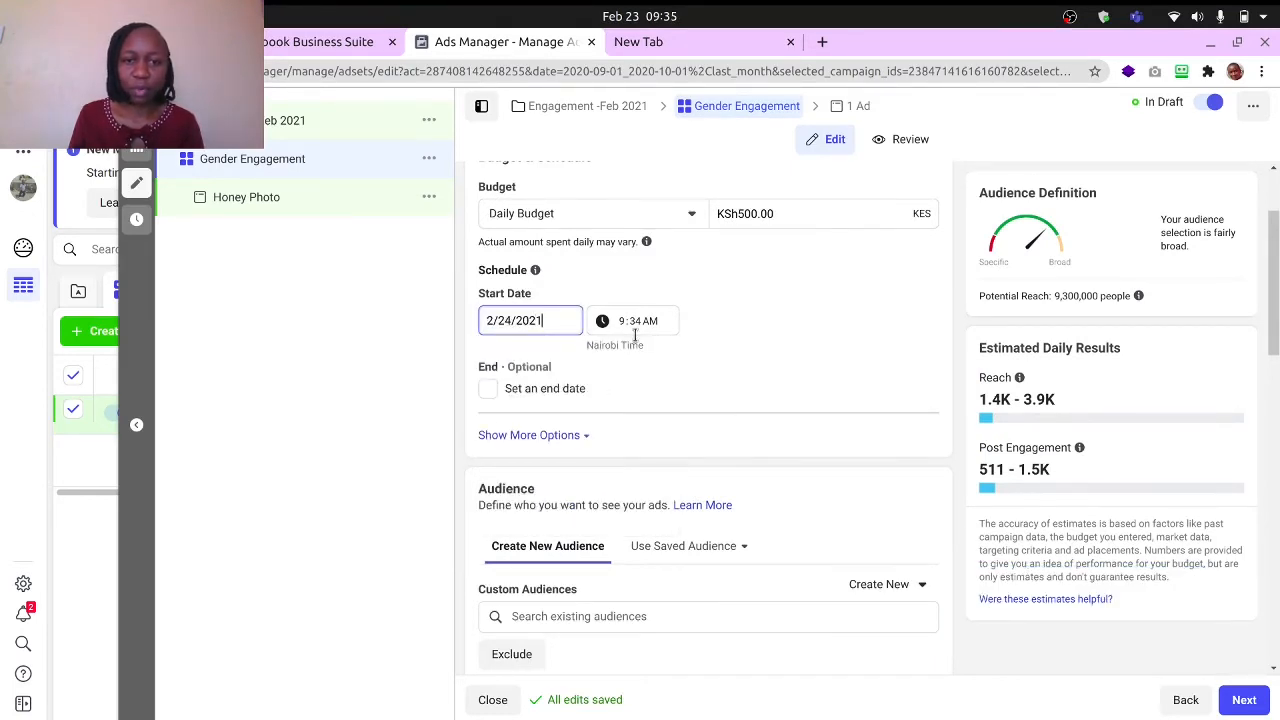
- Enable an end date for the ad set and set it to February 28, 2021
{"action": "scroll", "coordinate": [690, 390], "scroll_direction": "down", "scroll_amount": 2}
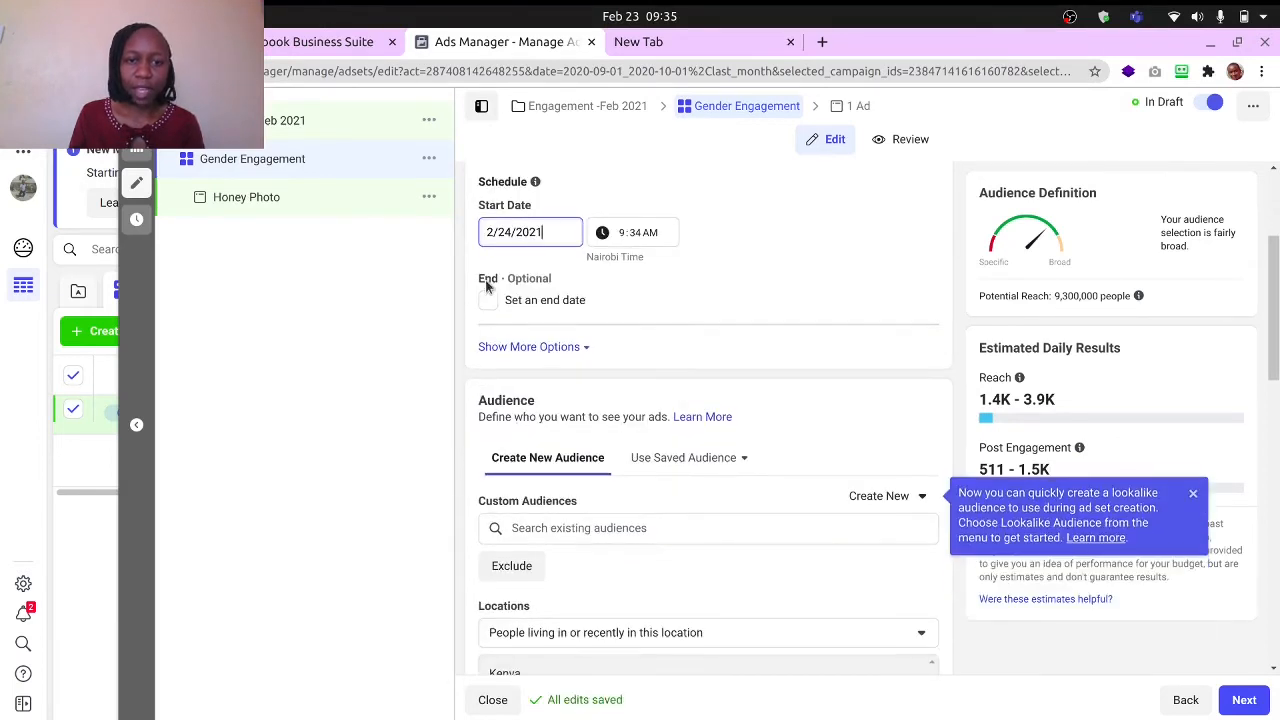
{"action": "left_click", "coordinate": [490, 300]}
{"action": "left_click", "coordinate": [525, 302]}
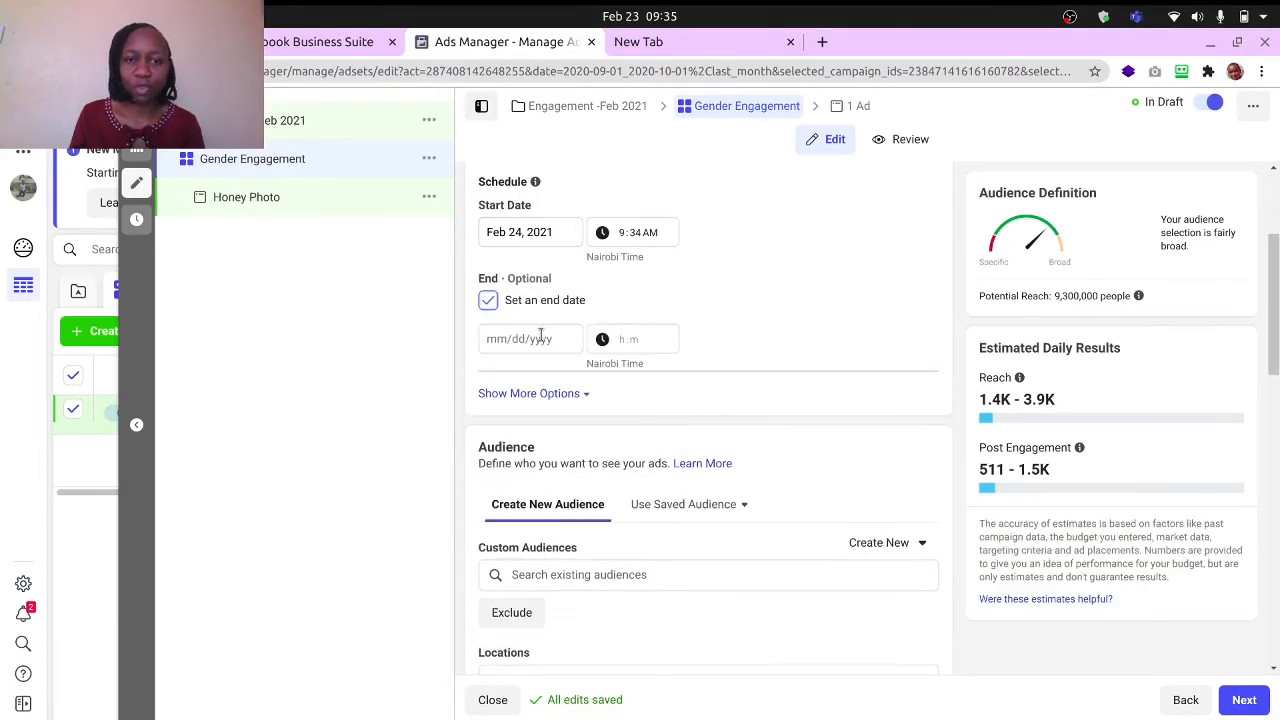
{"action": "left_click", "coordinate": [540, 338]}
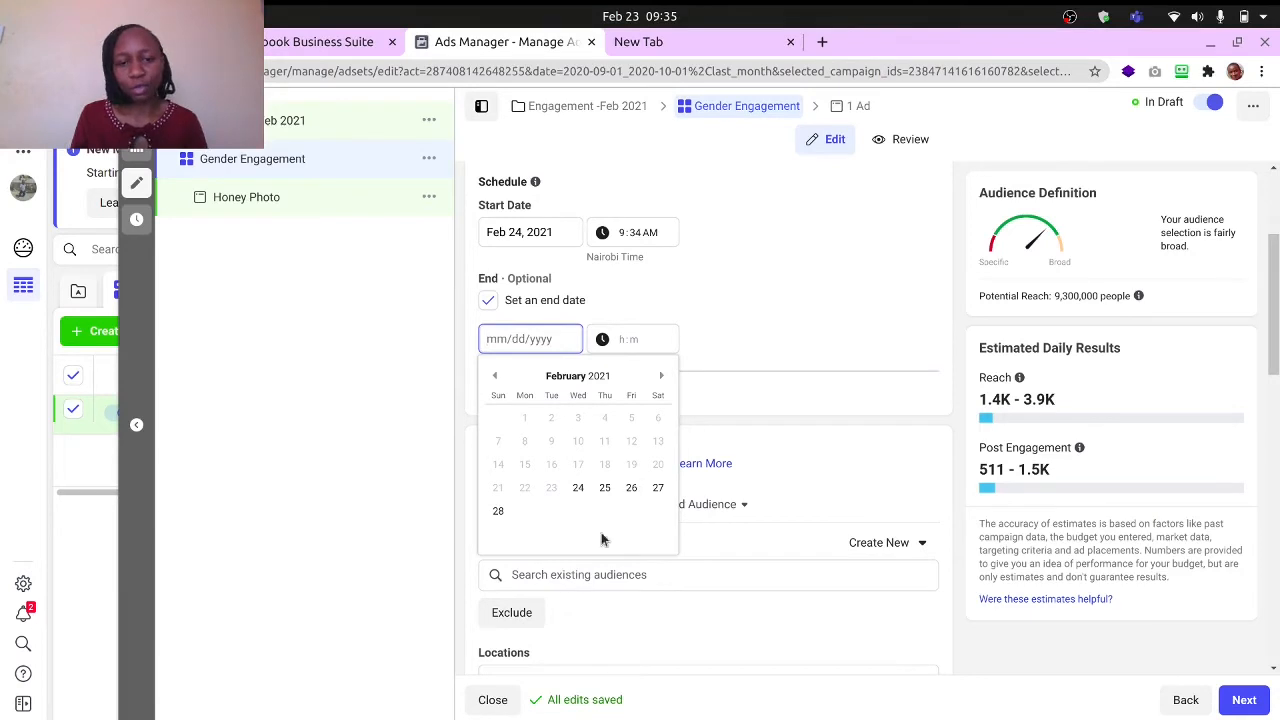
{"action": "left_click", "coordinate": [498, 511]}
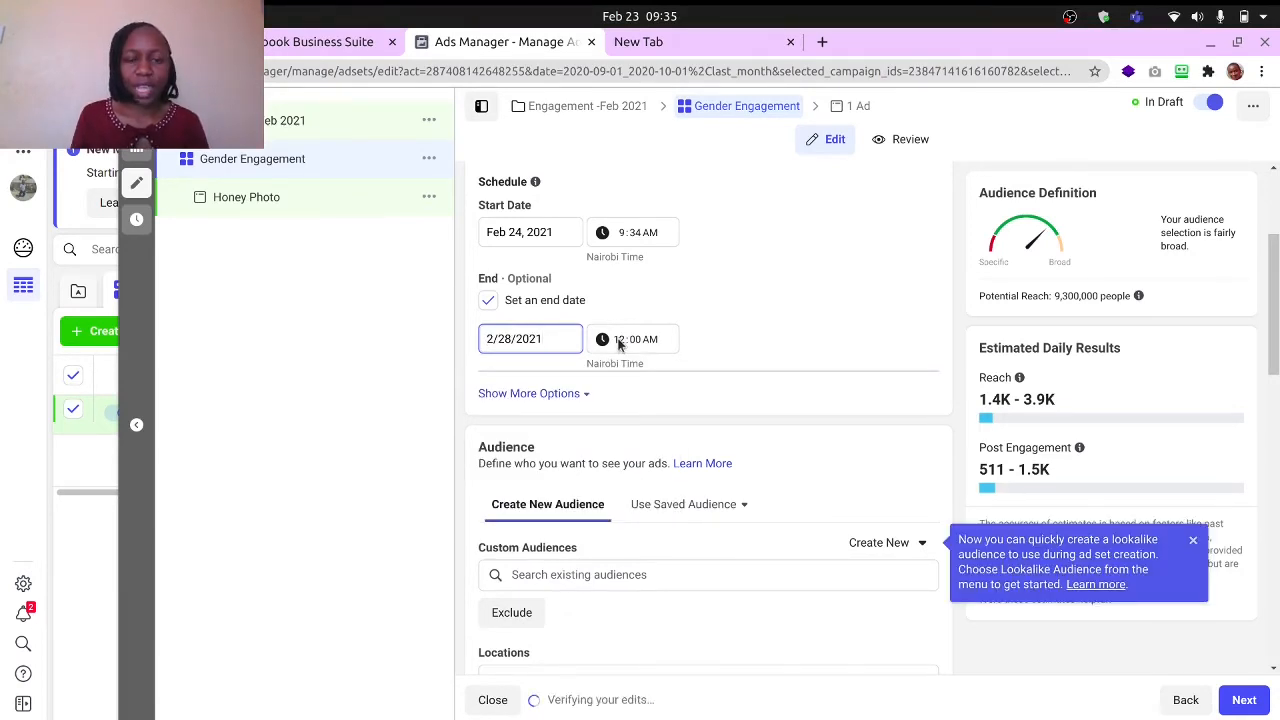
{"action": "scroll", "coordinate": [690, 320], "scroll_direction": "down", "scroll_amount": 1}
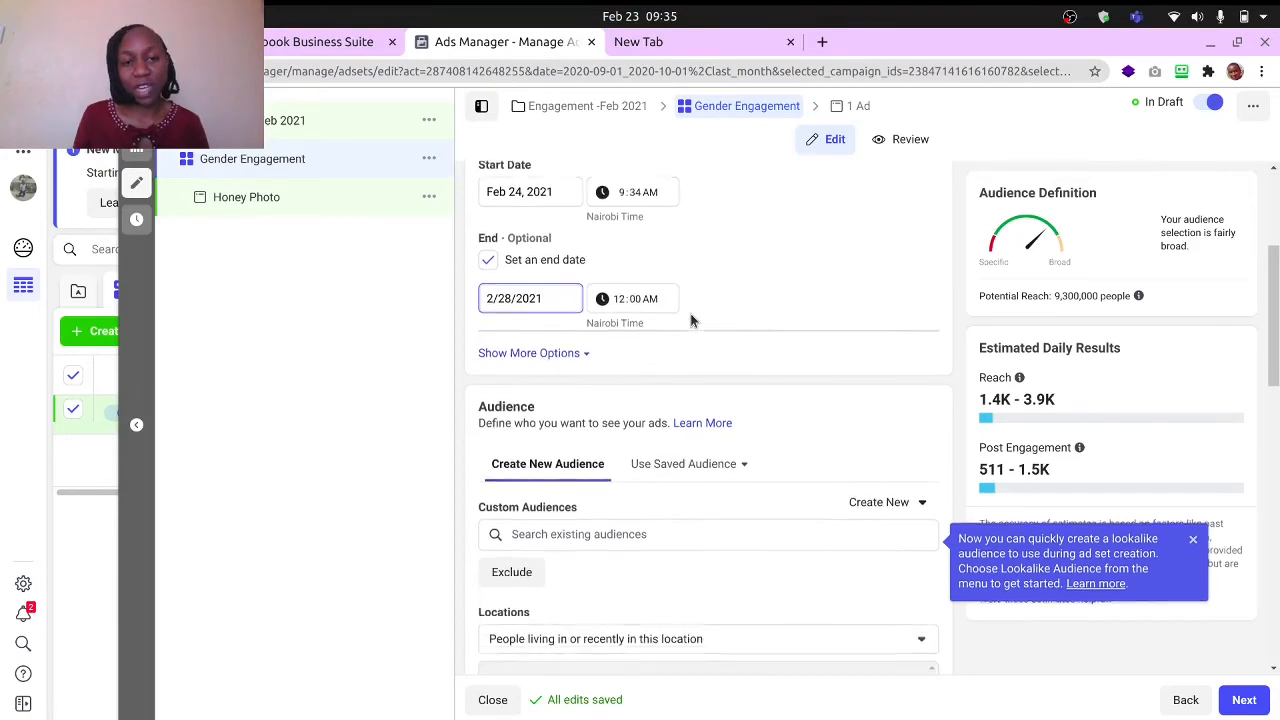
{"action": "left_click", "coordinate": [750, 262]}
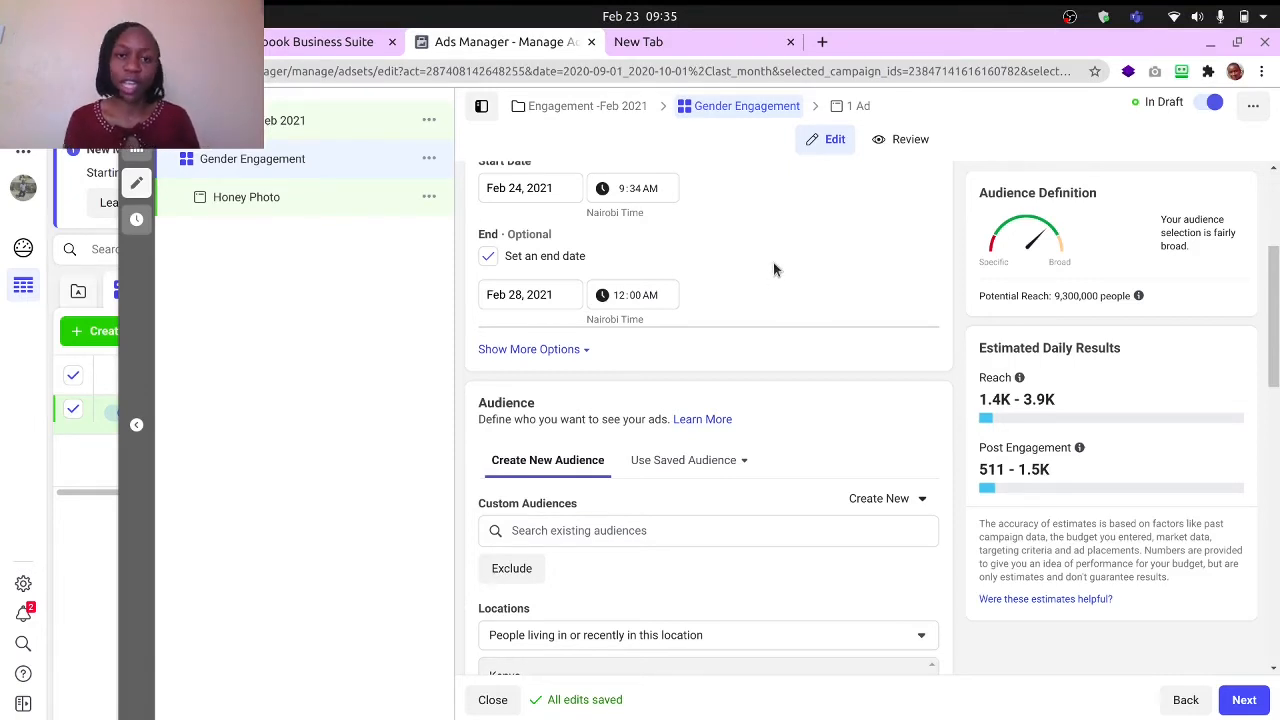
- Review the schedule dates and expand the additional schedule options to check the ad scheduling setting
{"action": "scroll", "coordinate": [751, 262], "scroll_direction": "up", "scroll_amount": 1}
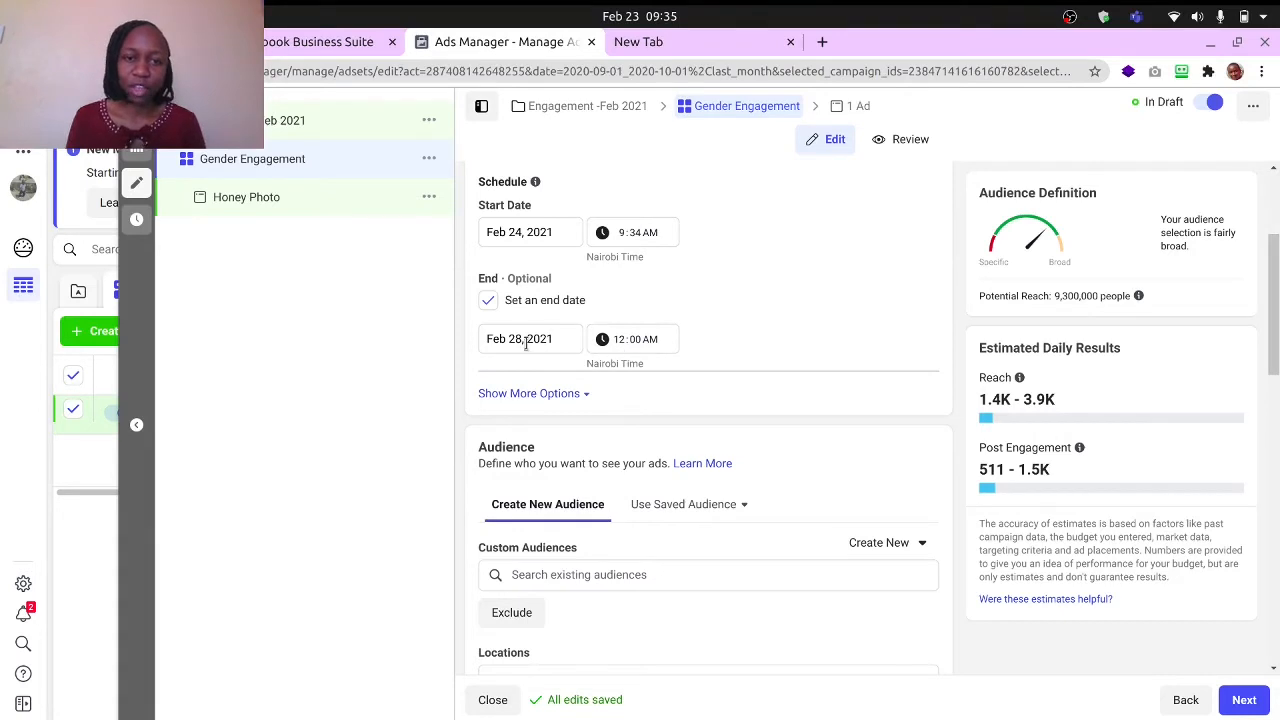
{"action": "scroll", "coordinate": [597, 372], "scroll_direction": "down", "scroll_amount": 2}
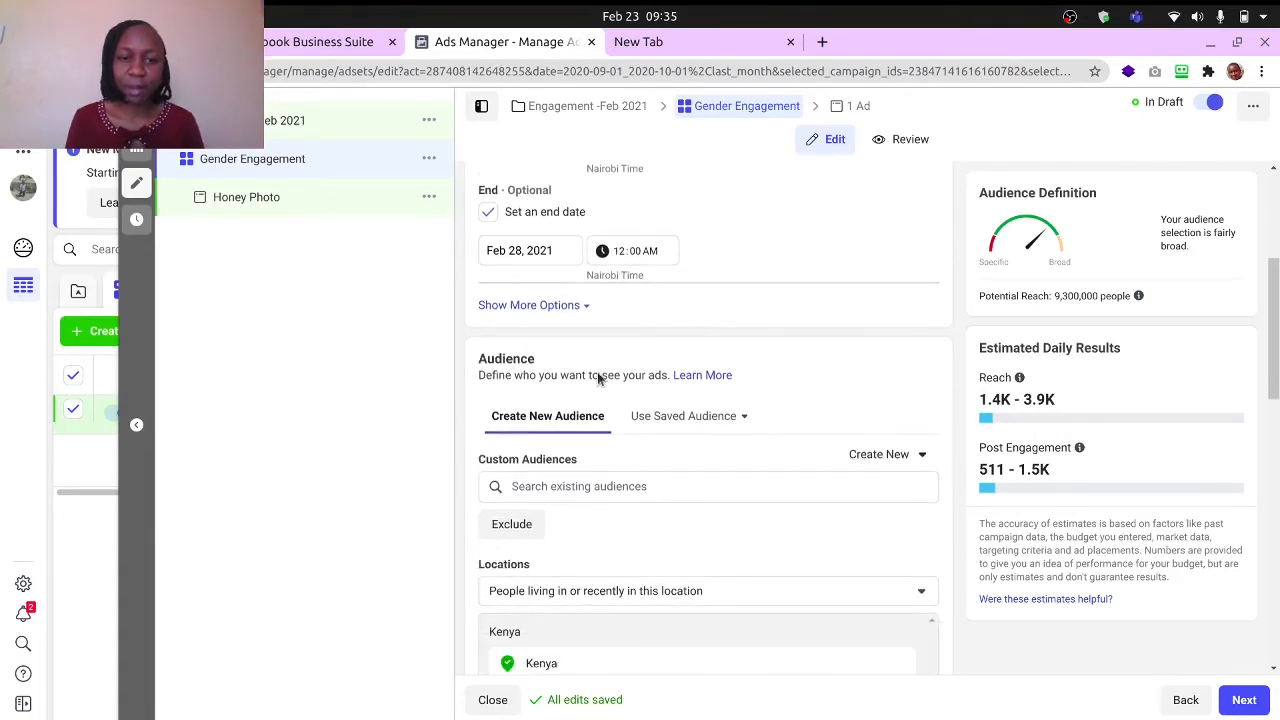
{"action": "left_click", "coordinate": [580, 306]}
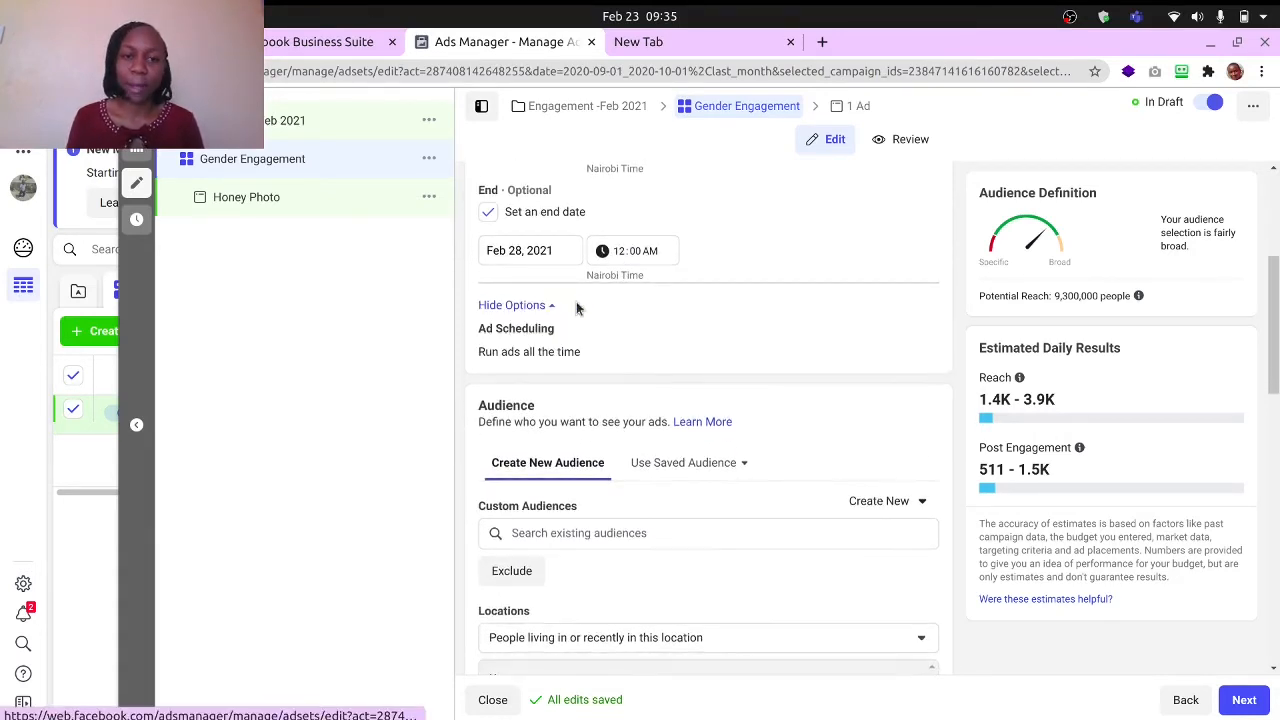
{"action": "scroll", "coordinate": [737, 233], "scroll_direction": "up", "scroll_amount": 2}
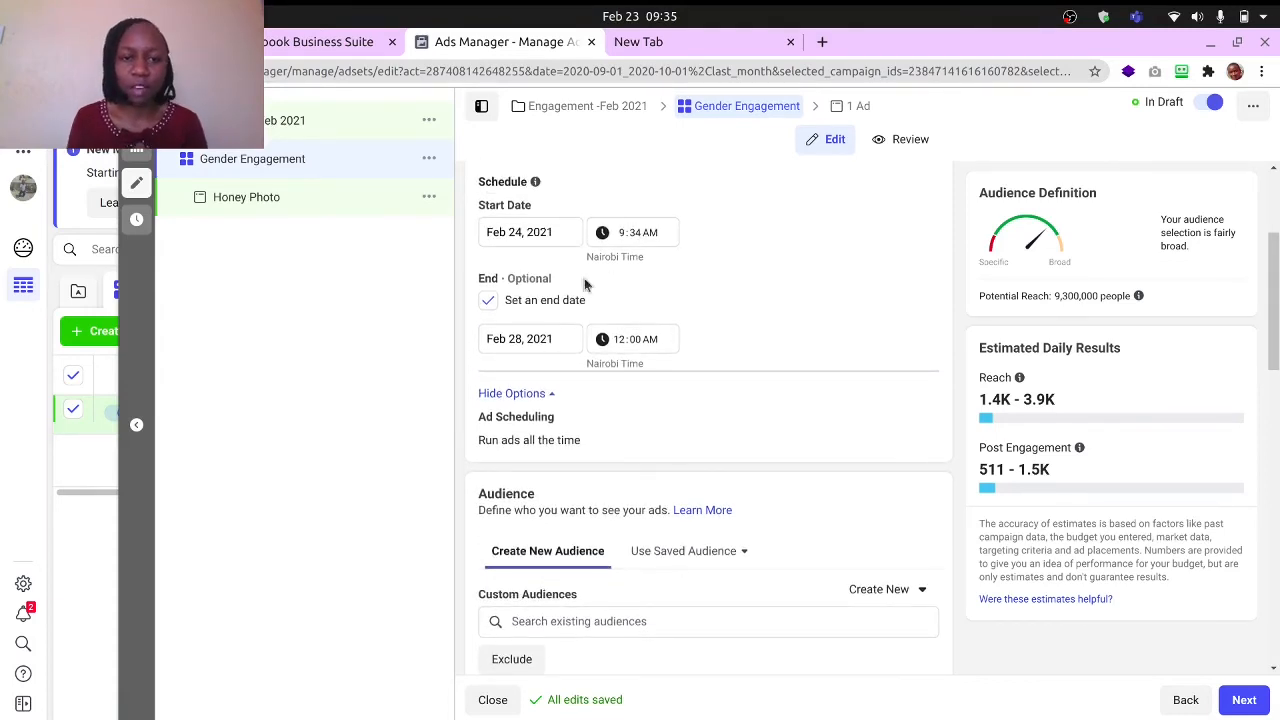
- Examine the audience's location settings, including the choices for people living in or recently in the location and the Kenya map
{"action": "scroll", "coordinate": [680, 380], "scroll_direction": "down", "scroll_amount": 2}
{"action": "scroll", "coordinate": [582, 443], "scroll_direction": "down", "scroll_amount": 1}
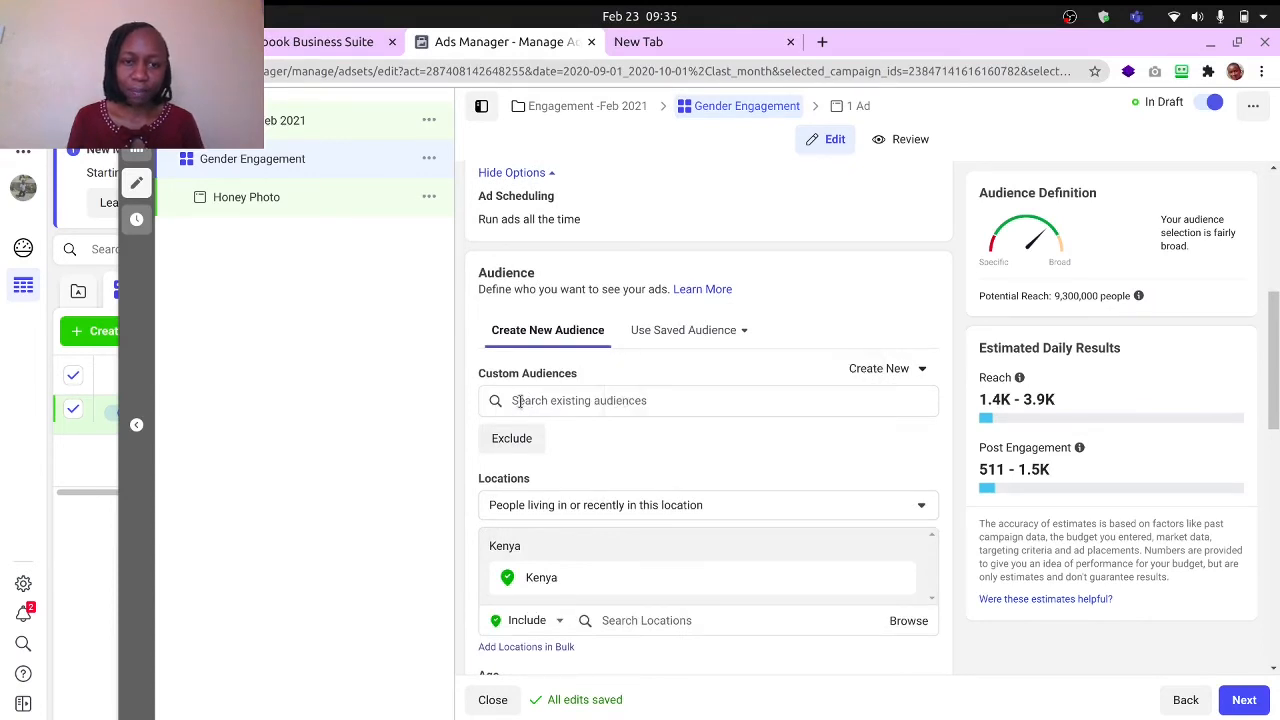
{"action": "scroll", "coordinate": [520, 400], "scroll_direction": "down", "scroll_amount": 1}
{"action": "scroll", "coordinate": [590, 400], "scroll_direction": "down", "scroll_amount": 1}
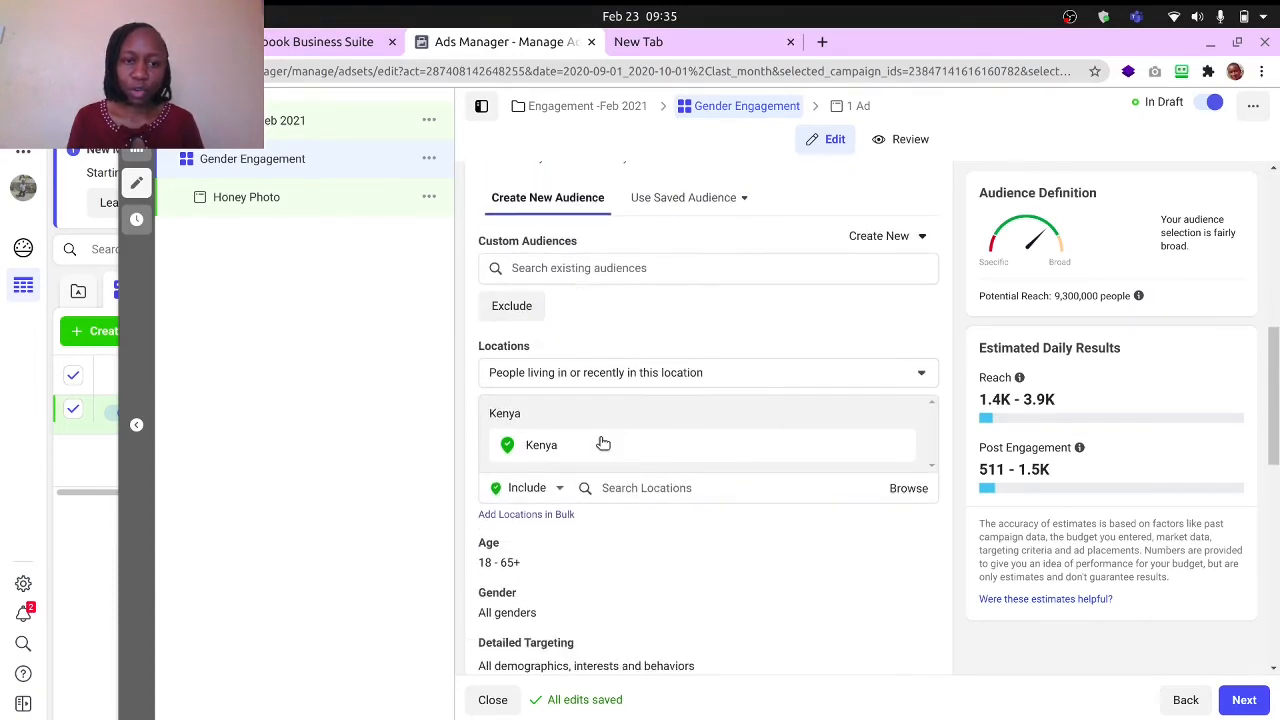
{"action": "left_click", "coordinate": [577, 373]}
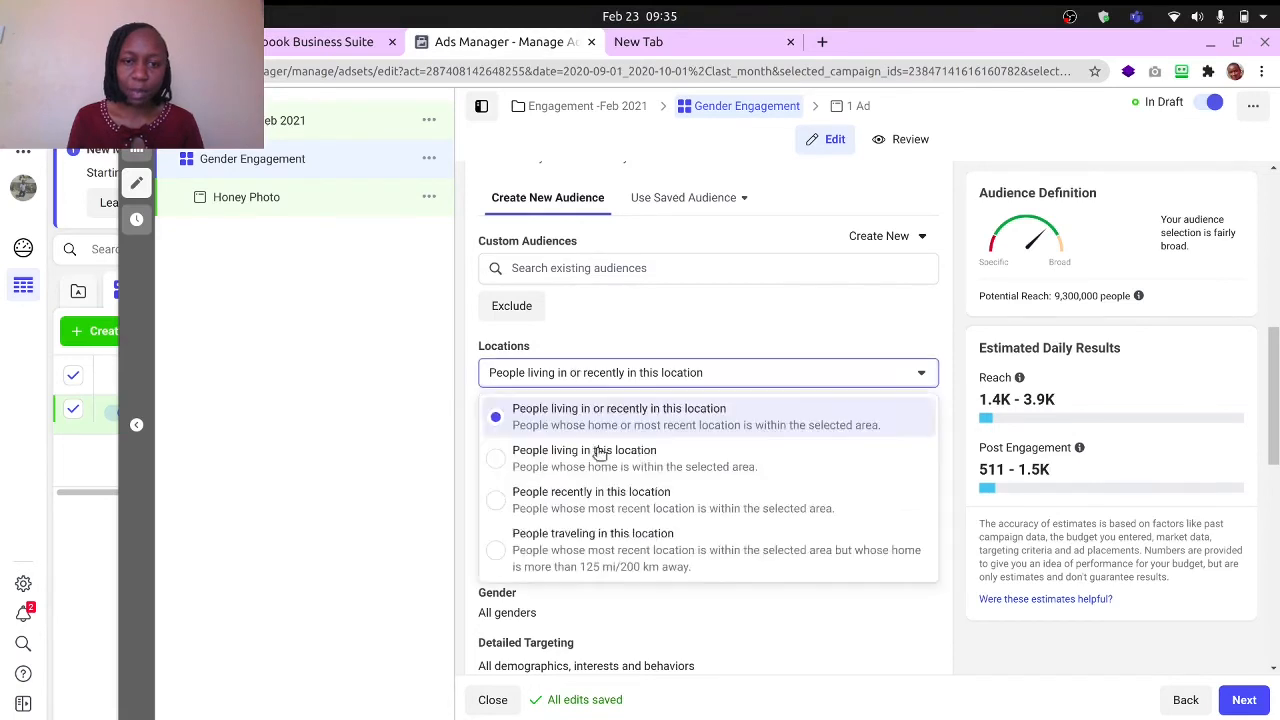
{"action": "left_click", "coordinate": [724, 330]}
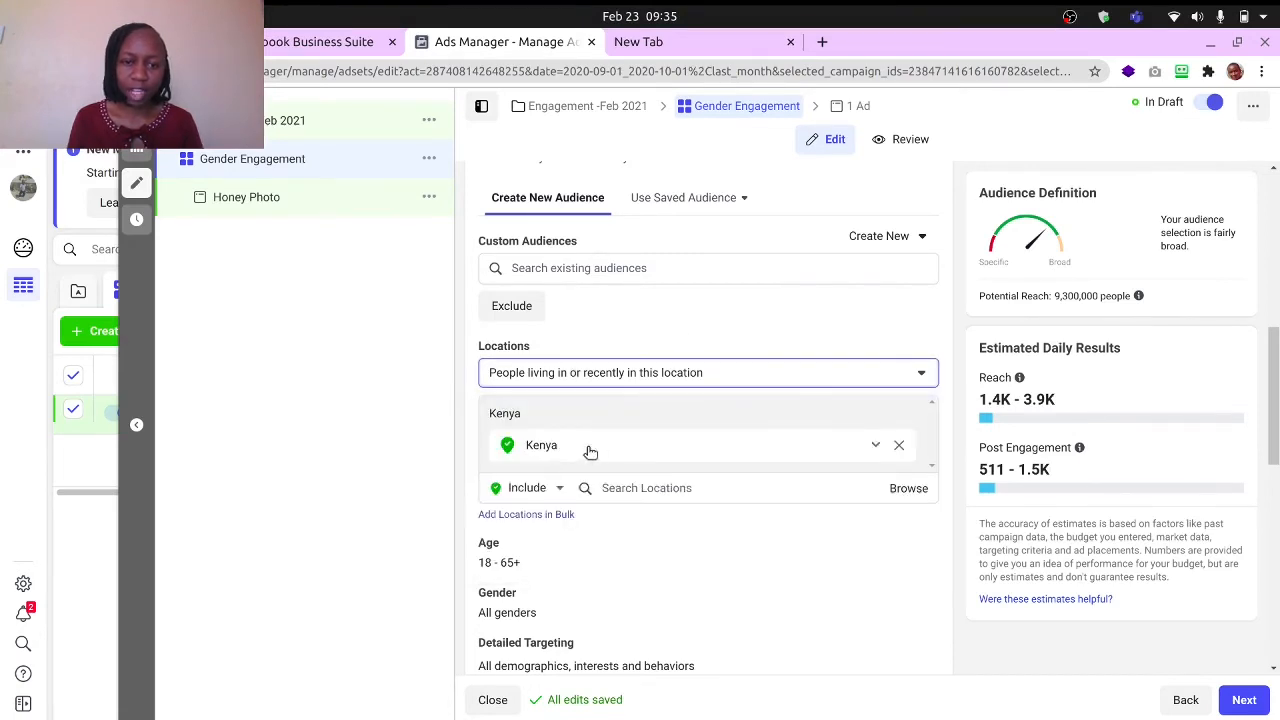
{"action": "scroll", "coordinate": [590, 450], "scroll_direction": "down", "scroll_amount": 1}
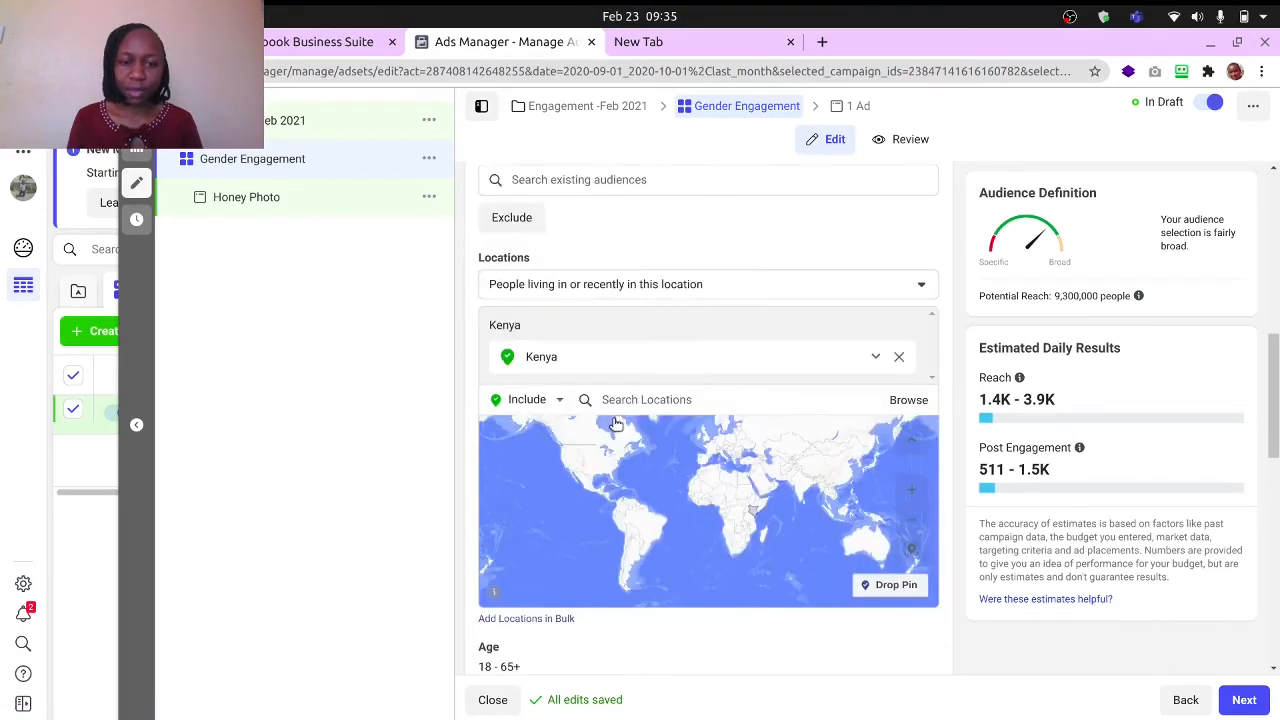
{"action": "scroll", "coordinate": [599, 560], "scroll_direction": "down", "scroll_amount": 3}
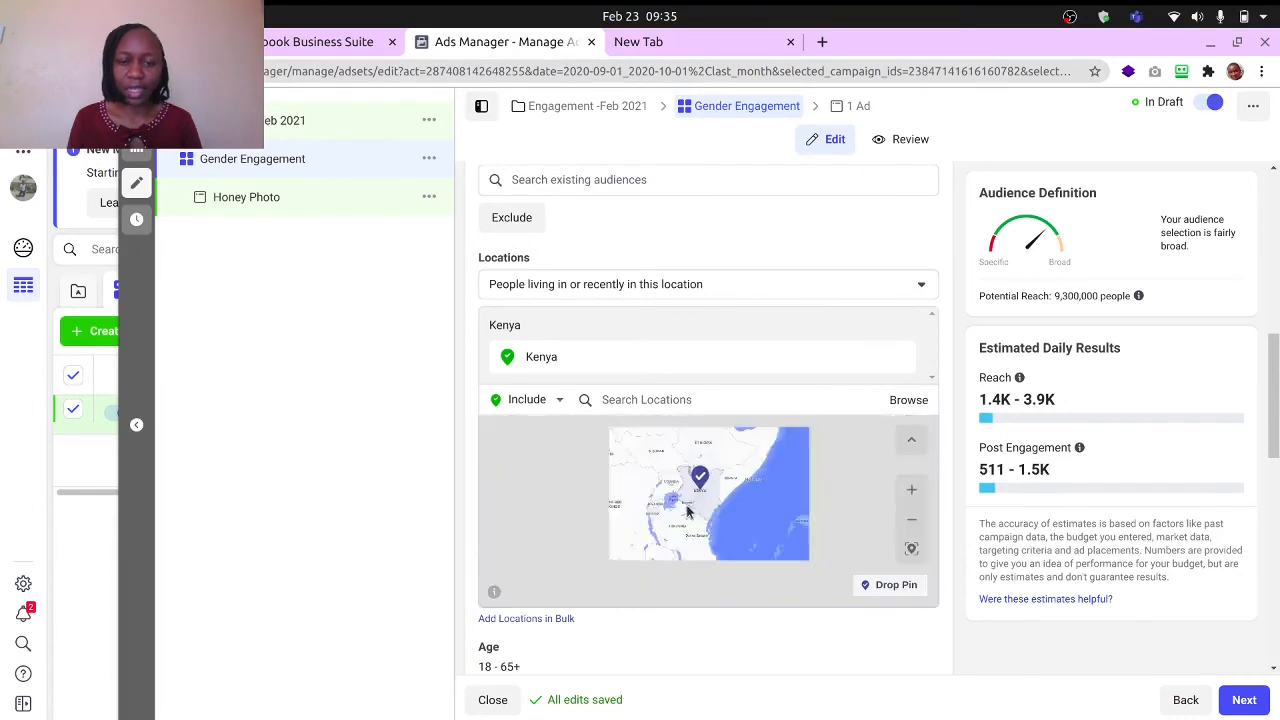
- Set the audience's gender targeting to Women
{"action": "scroll", "coordinate": [900, 540], "scroll_direction": "down", "scroll_amount": 3}
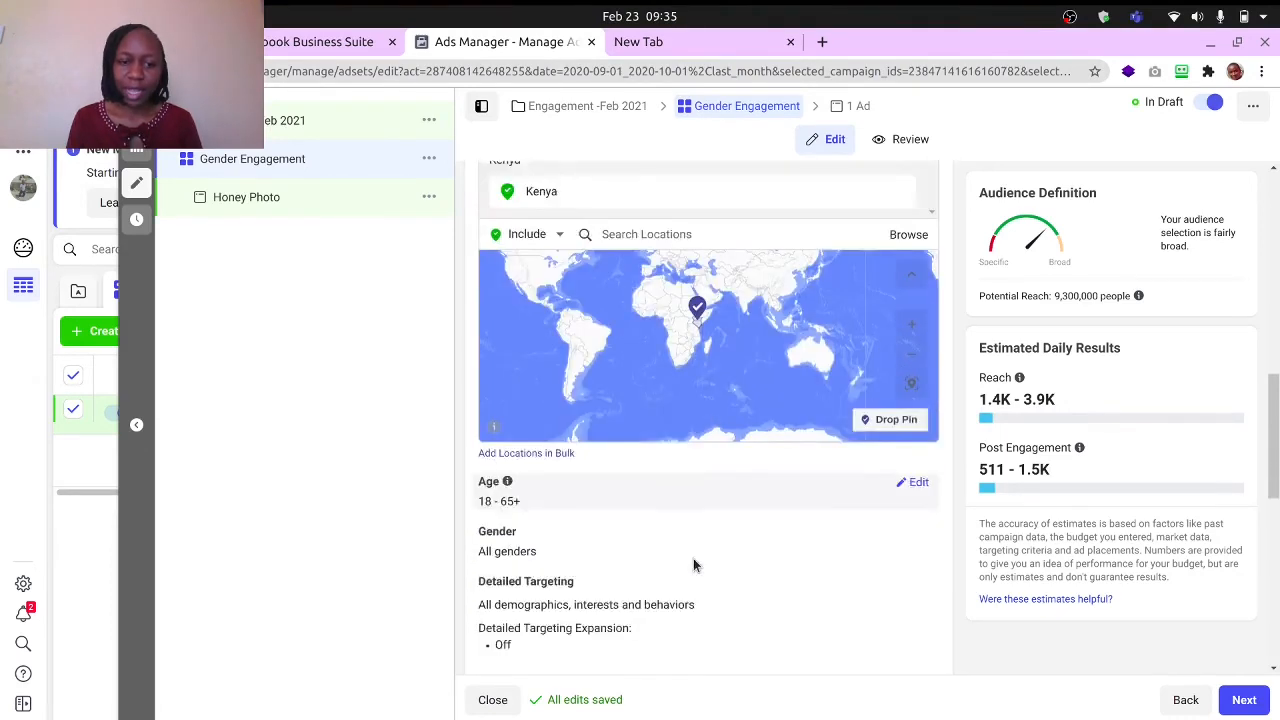
{"action": "left_click", "coordinate": [917, 483]}
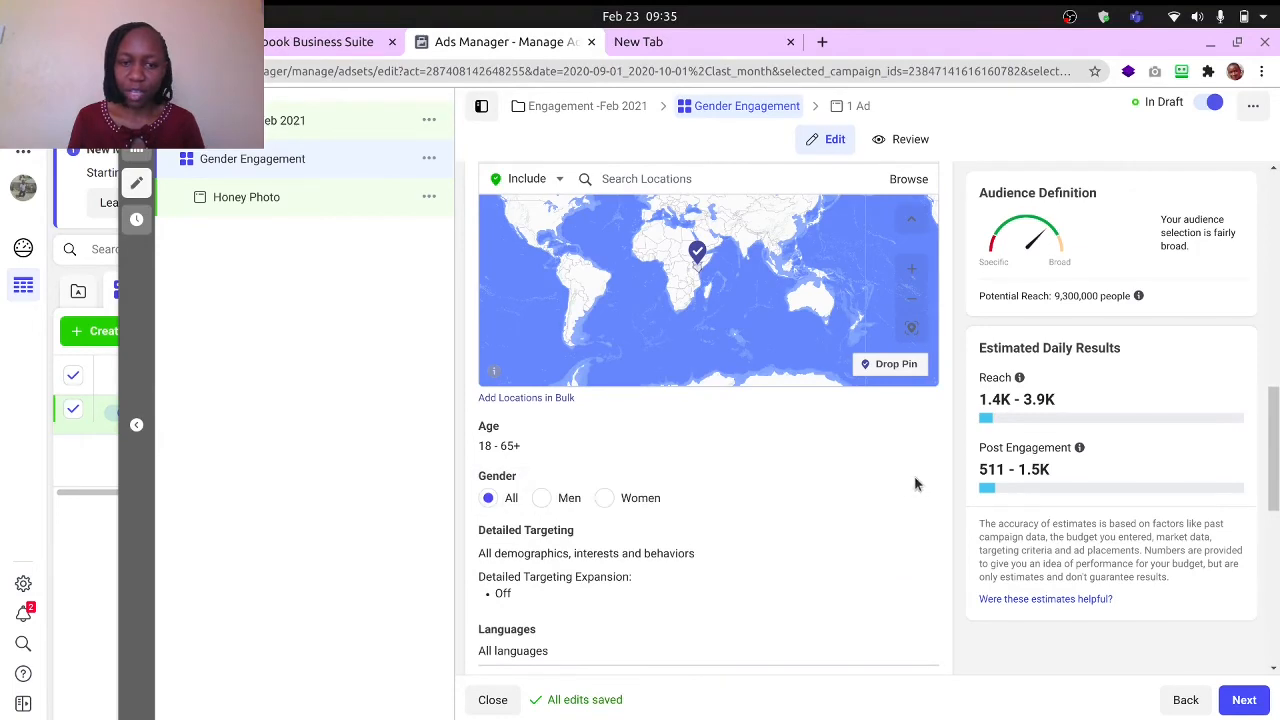
{"action": "left_click", "coordinate": [605, 498]}
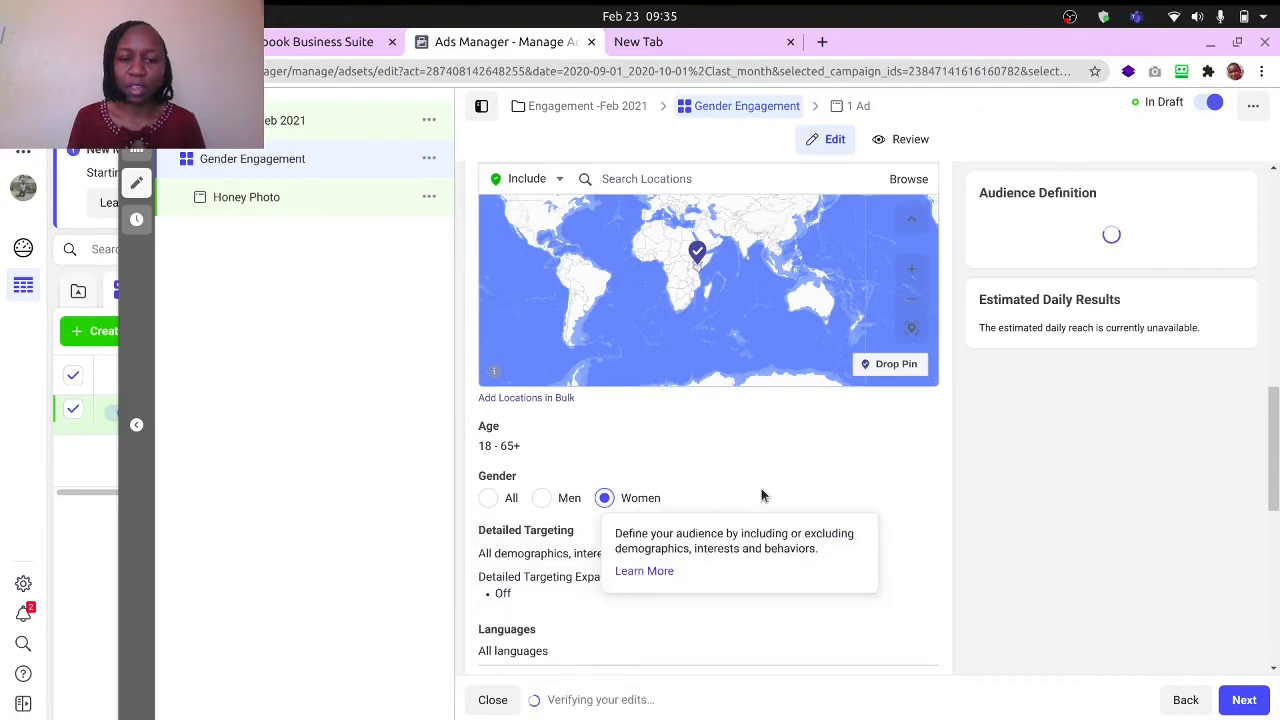
- Open the audience's detailed targeting for editing and check the suggestions for demographics, interests or behaviors
{"action": "scroll", "coordinate": [761, 495], "scroll_direction": "down", "scroll_amount": 2}
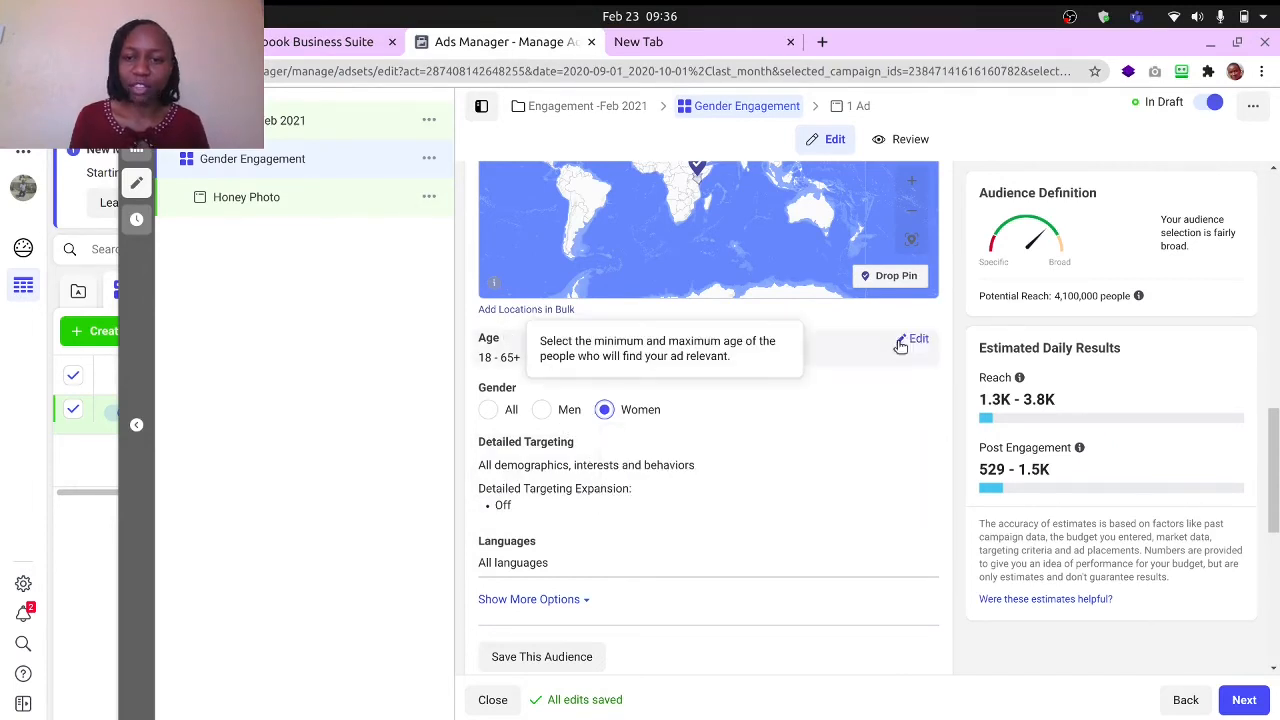
{"action": "scroll", "coordinate": [640, 520], "scroll_direction": "down", "scroll_amount": 2}
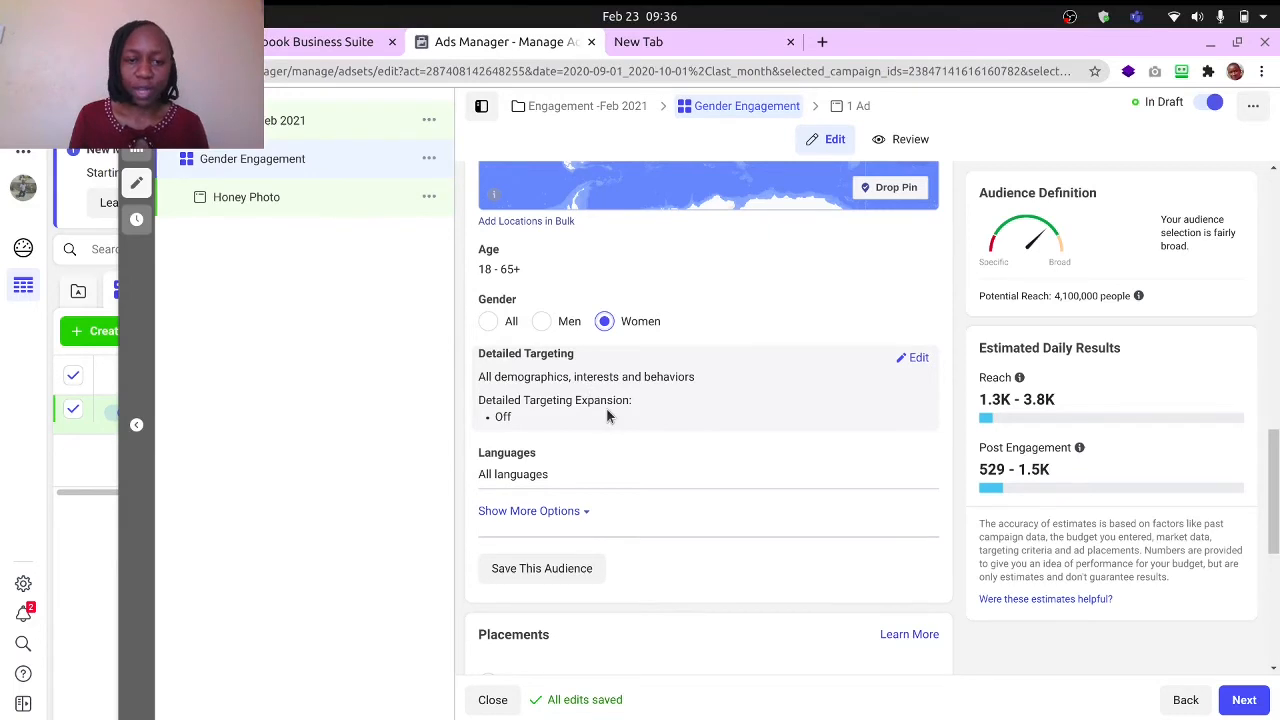
{"action": "scroll", "coordinate": [606, 417], "scroll_direction": "down", "scroll_amount": 2}
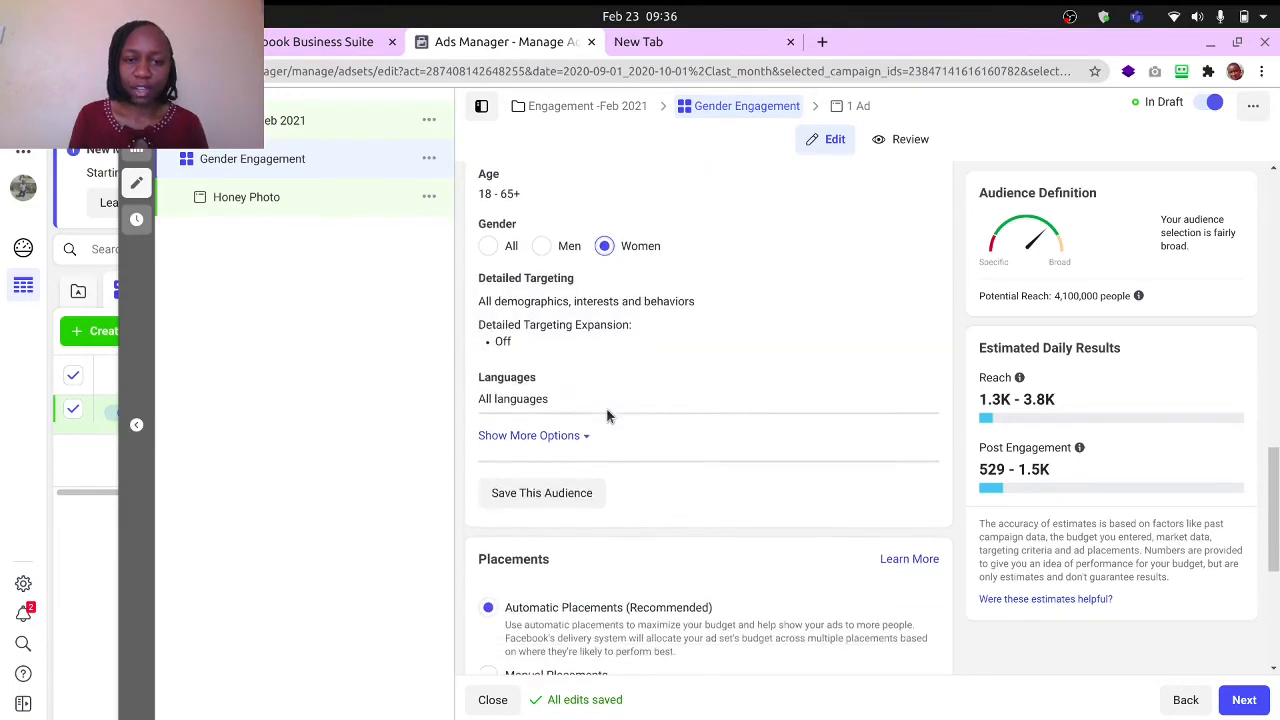
{"action": "left_click", "coordinate": [918, 271]}
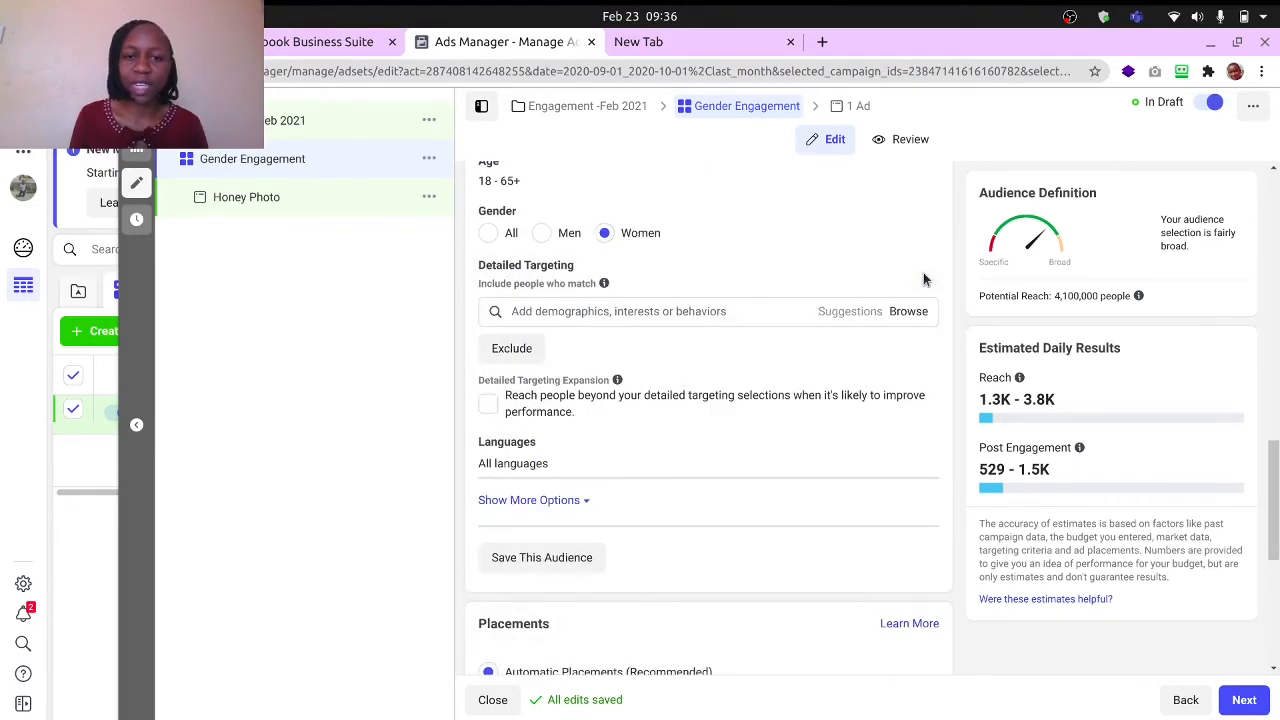
{"action": "left_click", "coordinate": [563, 314]}
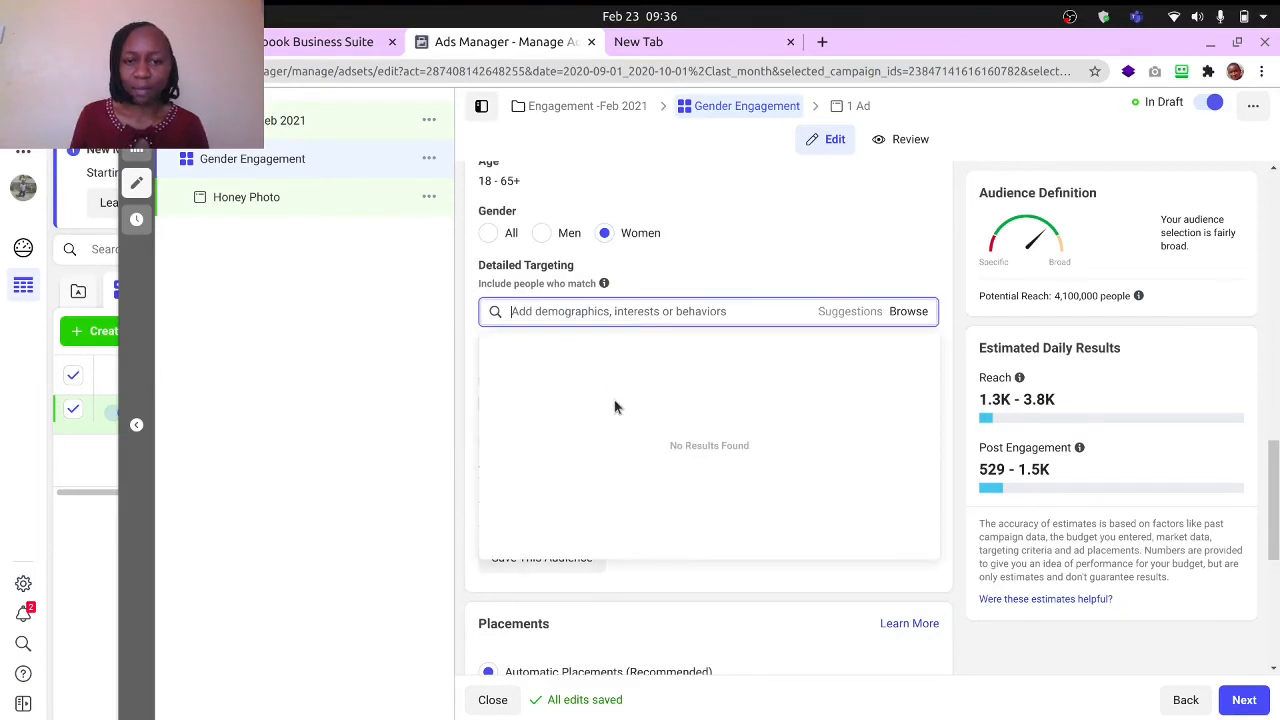
{"action": "scroll", "coordinate": [612, 369], "scroll_direction": "down", "scroll_amount": 2}
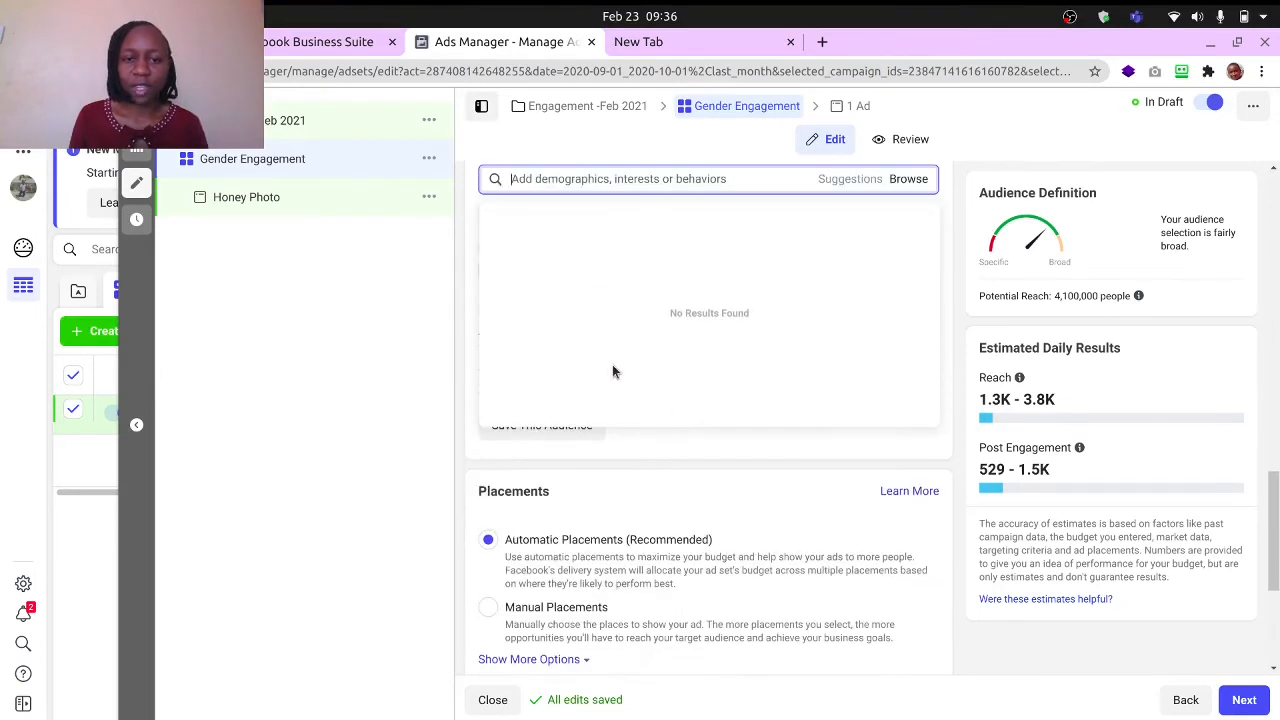
{"action": "scroll", "coordinate": [612, 369], "scroll_direction": "up", "scroll_amount": 2}
{"action": "scroll", "coordinate": [612, 369], "scroll_direction": "down", "scroll_amount": 2}
{"action": "scroll", "coordinate": [613, 372], "scroll_direction": "up", "scroll_amount": 2}
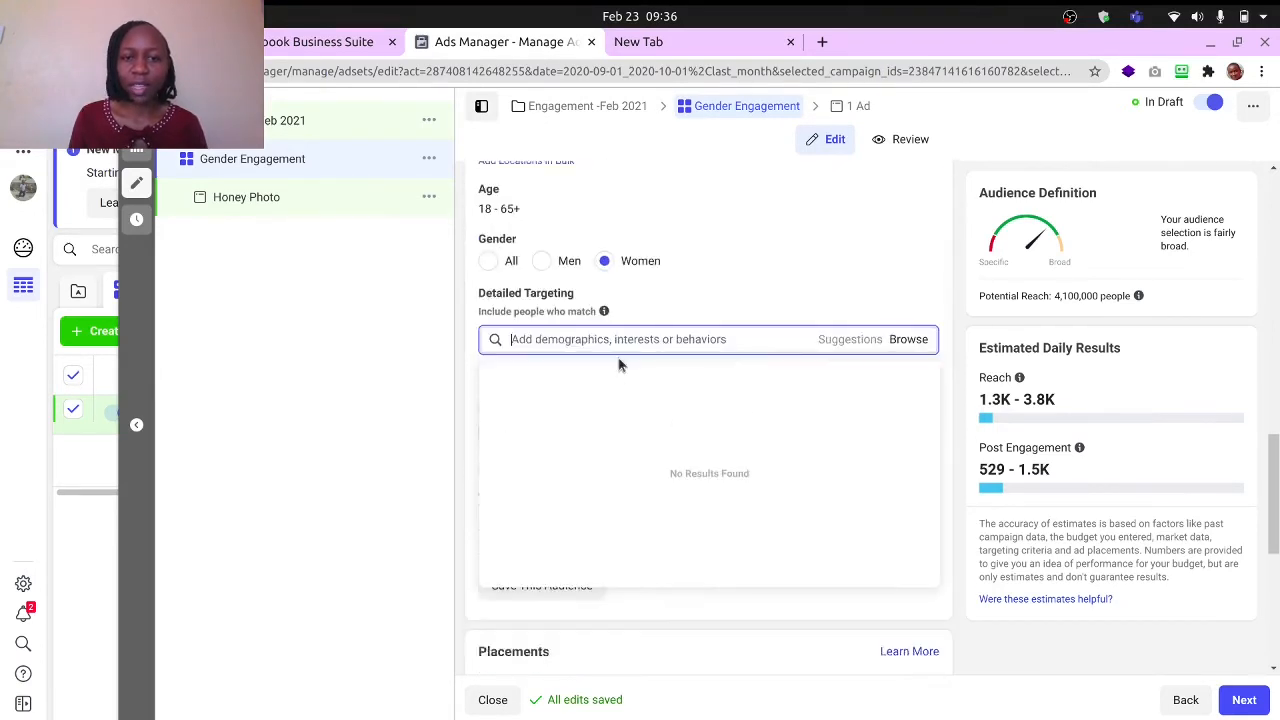
{"action": "left_click", "coordinate": [766, 245]}
- Look over the language, audience saving and placement options, then return to the detailed targeting settings
{"action": "scroll", "coordinate": [642, 420], "scroll_direction": "down", "scroll_amount": 1}
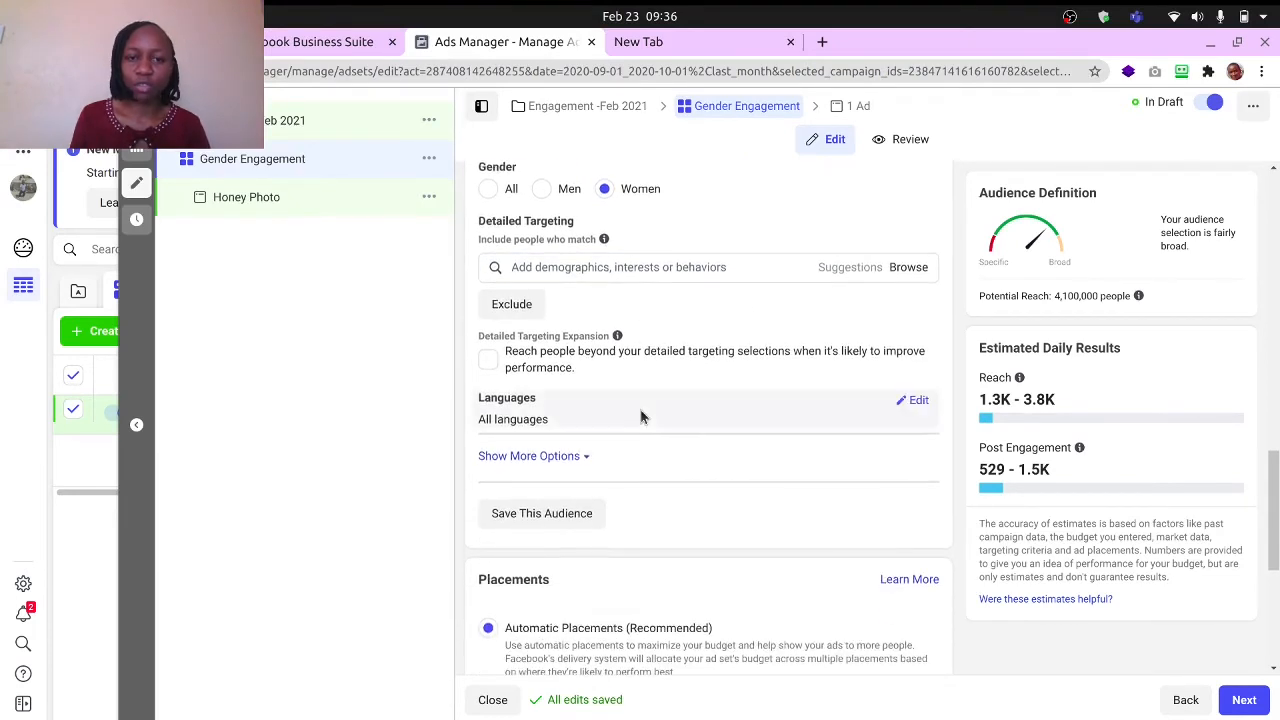
{"action": "scroll", "coordinate": [642, 418], "scroll_direction": "down", "scroll_amount": 2}
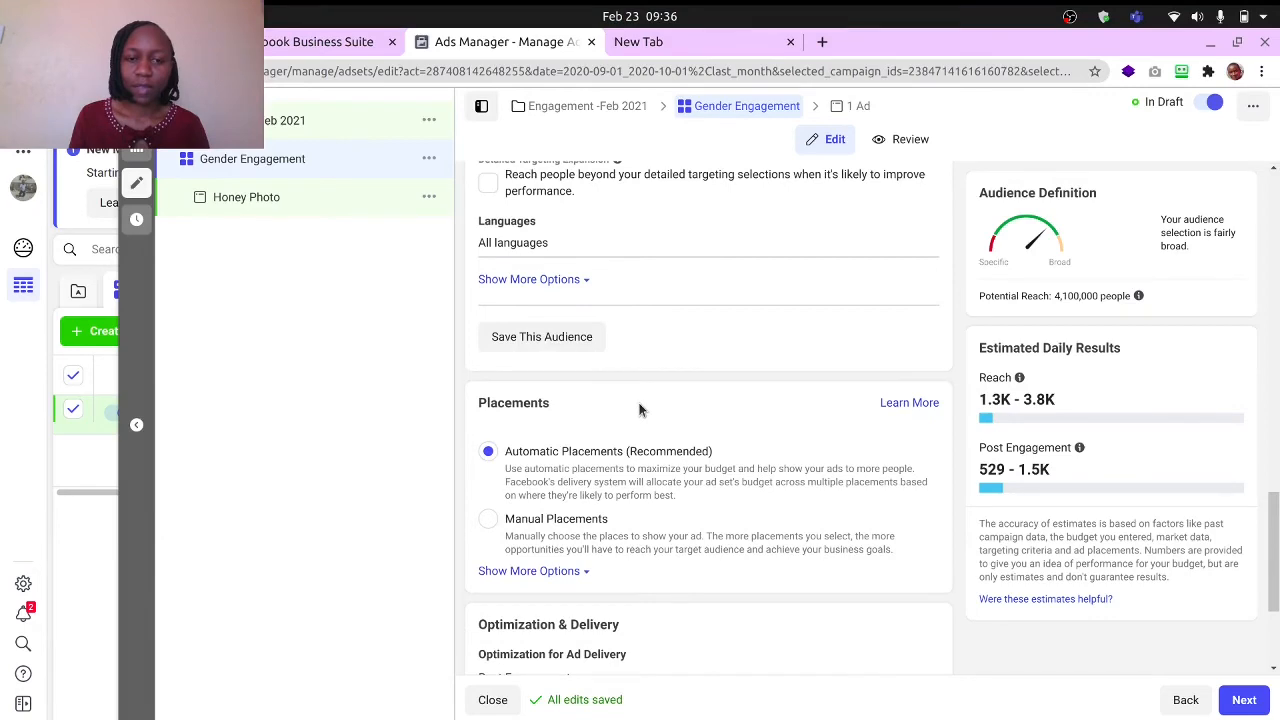
{"action": "scroll", "coordinate": [640, 408], "scroll_direction": "up", "scroll_amount": 4}
{"action": "scroll", "coordinate": [640, 408], "scroll_direction": "down", "scroll_amount": 3}
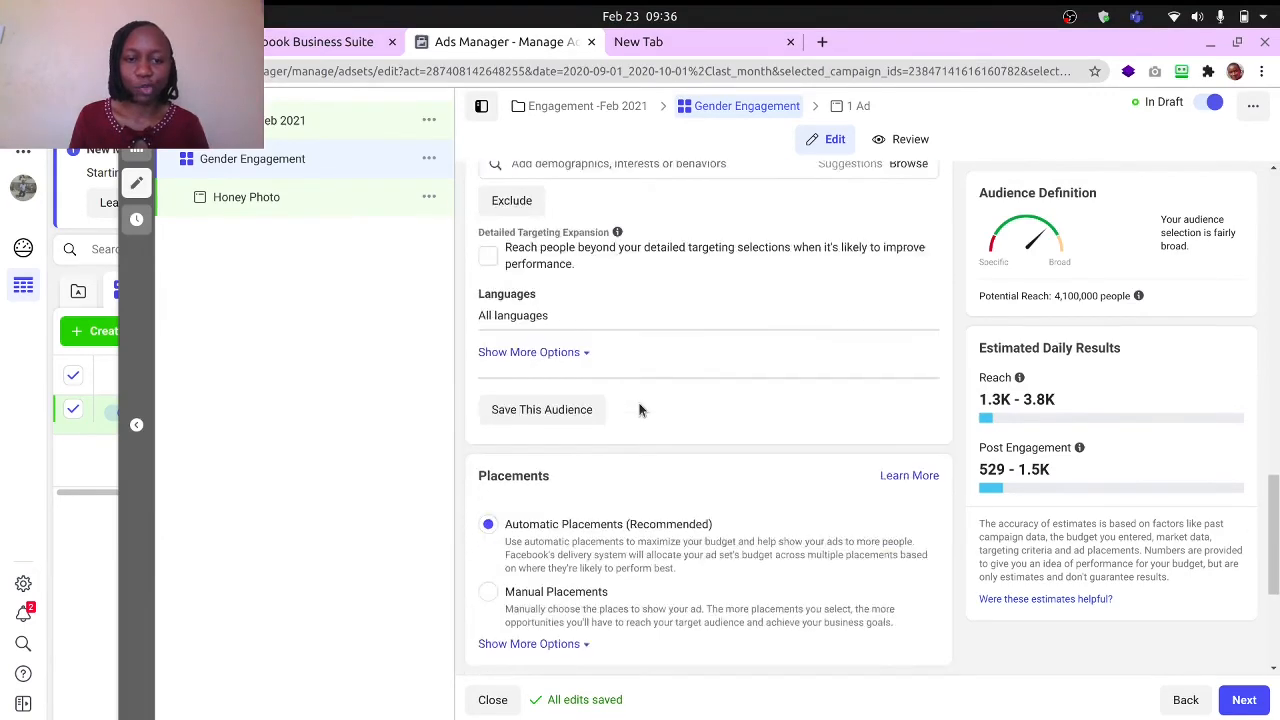
{"action": "scroll", "coordinate": [648, 370], "scroll_direction": "up", "scroll_amount": 1}
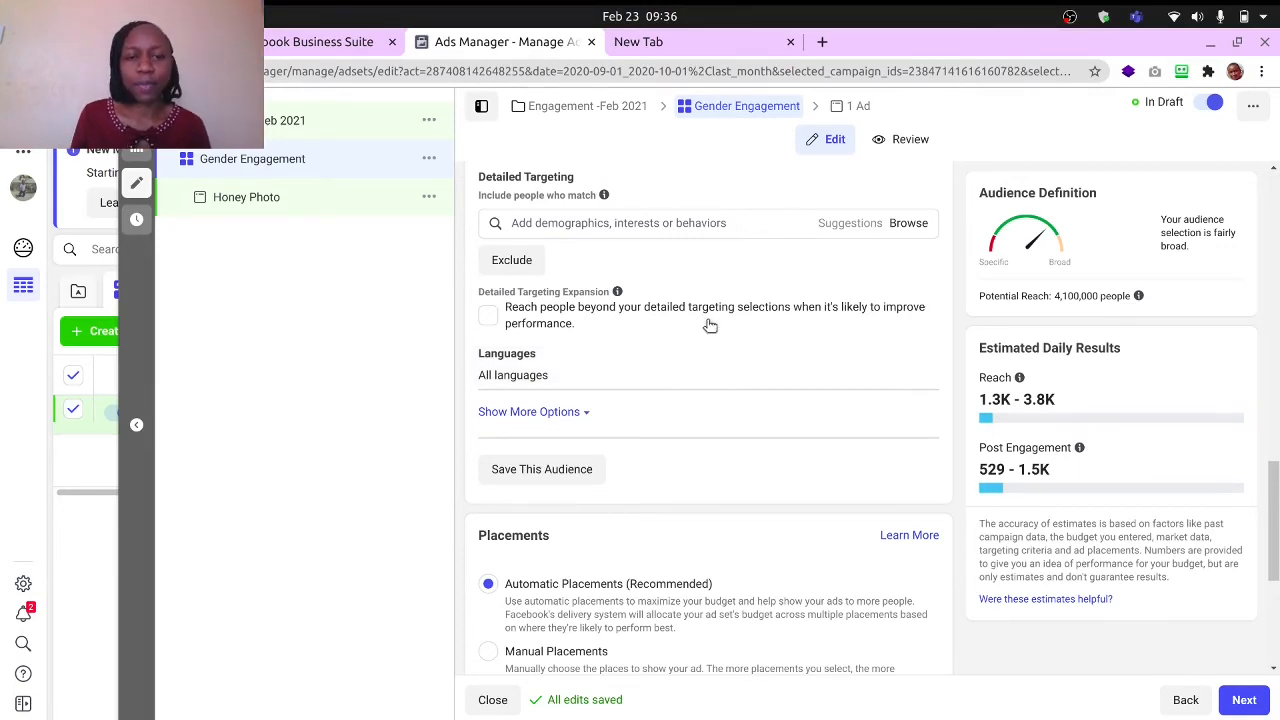
{"action": "scroll", "coordinate": [709, 326], "scroll_direction": "up", "scroll_amount": 3}
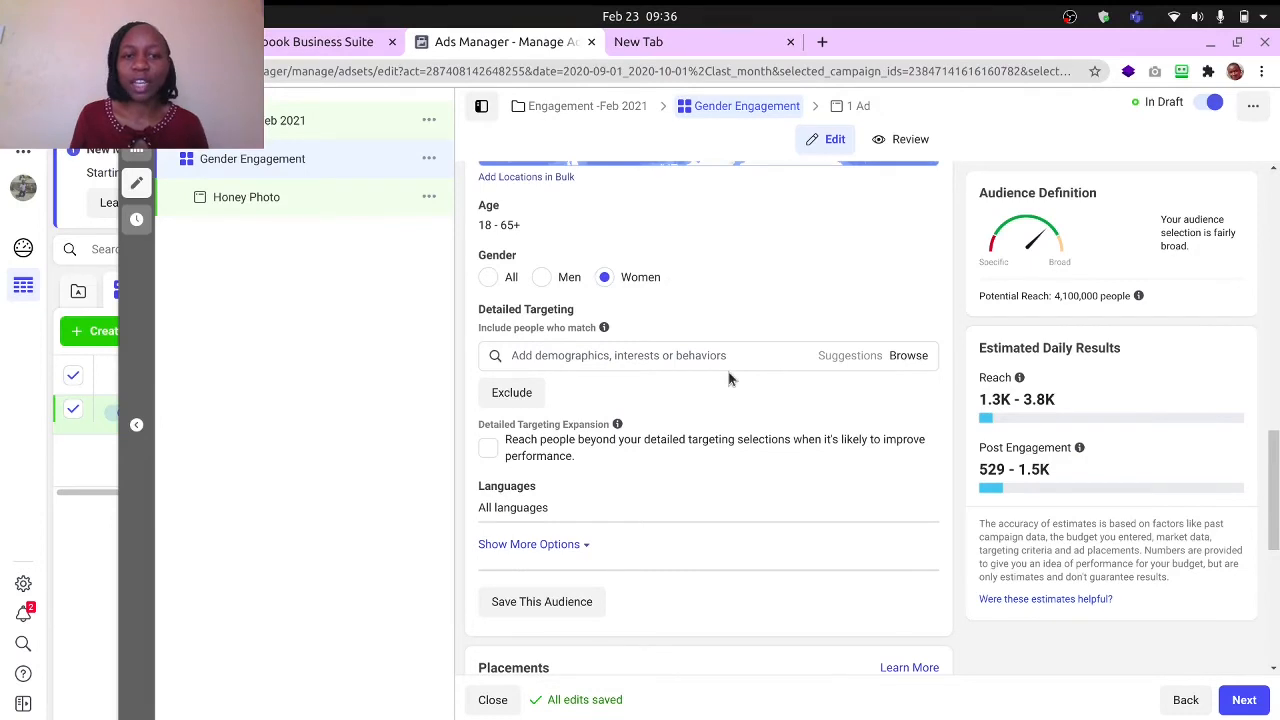
- Try Manual Placements to look over its devices, platforms and placement choices, and return the ad set to Automatic Placements
{"action": "scroll", "coordinate": [728, 378], "scroll_direction": "down", "scroll_amount": 3}
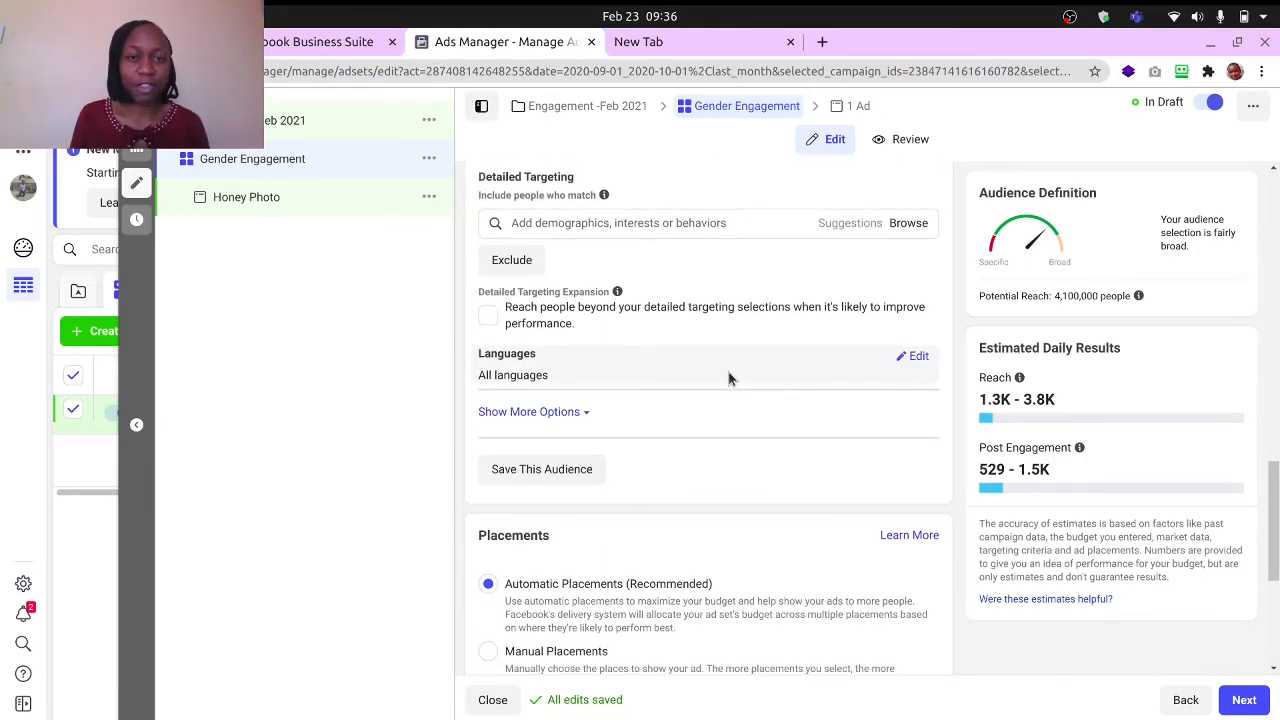
{"action": "scroll", "coordinate": [718, 382], "scroll_direction": "down", "scroll_amount": 2}
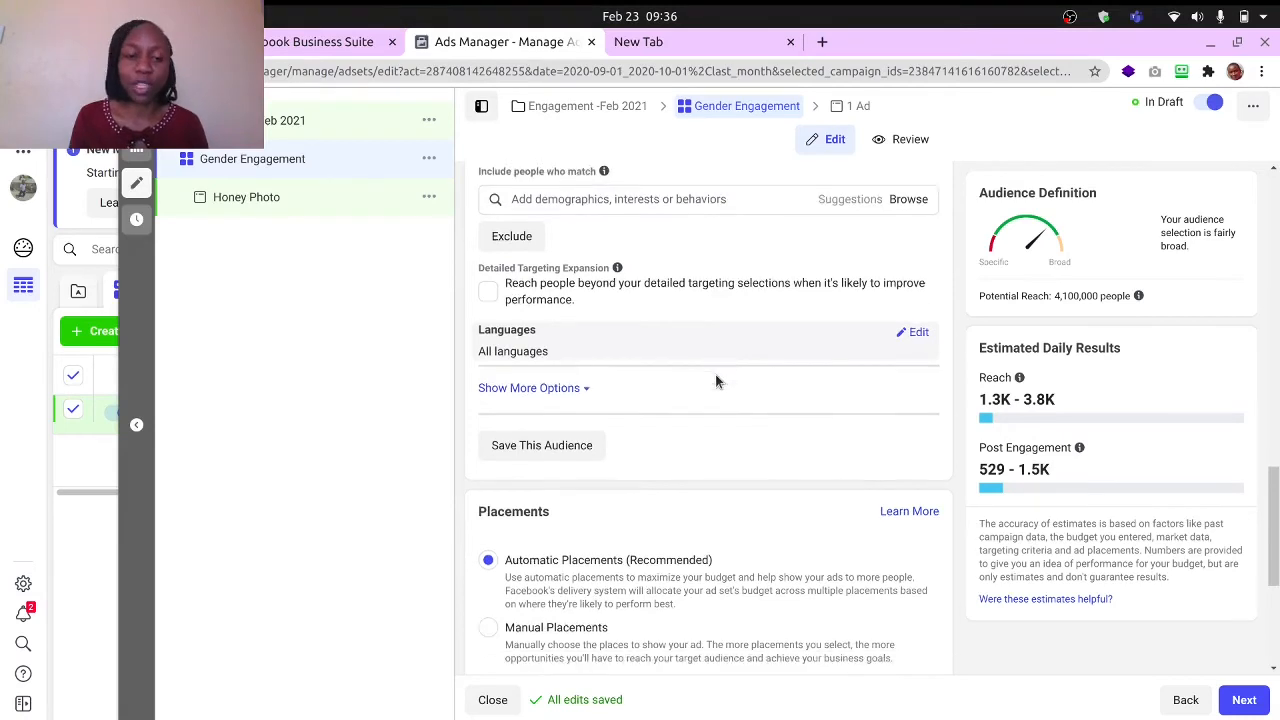
{"action": "scroll", "coordinate": [780, 337], "scroll_direction": "down", "scroll_amount": 4}
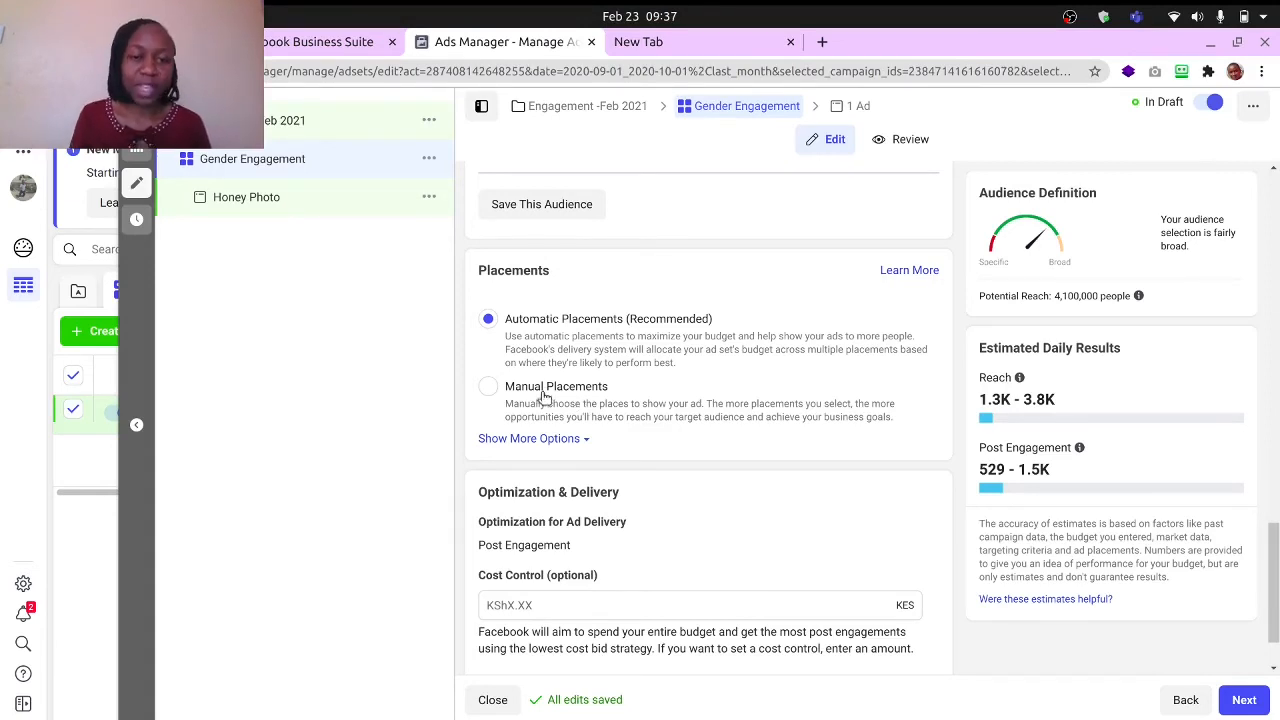
{"action": "left_click", "coordinate": [489, 390]}
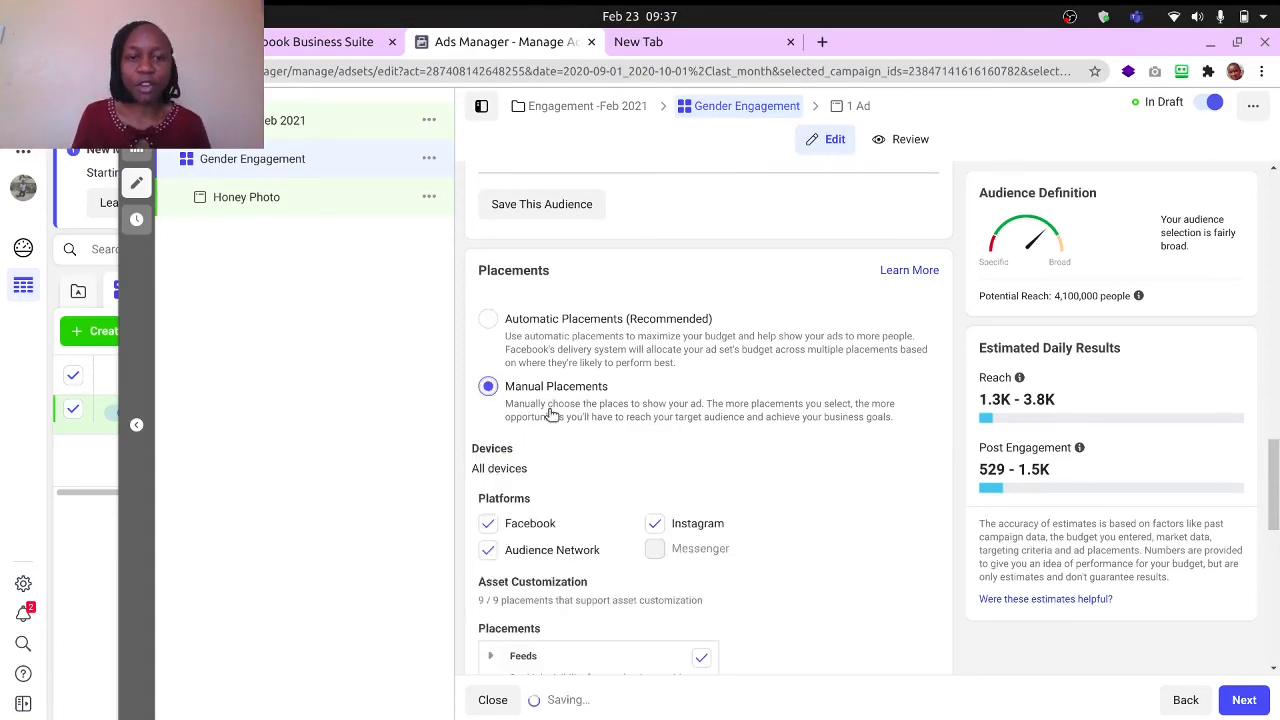
{"action": "scroll", "coordinate": [528, 425], "scroll_direction": "down", "scroll_amount": 2}
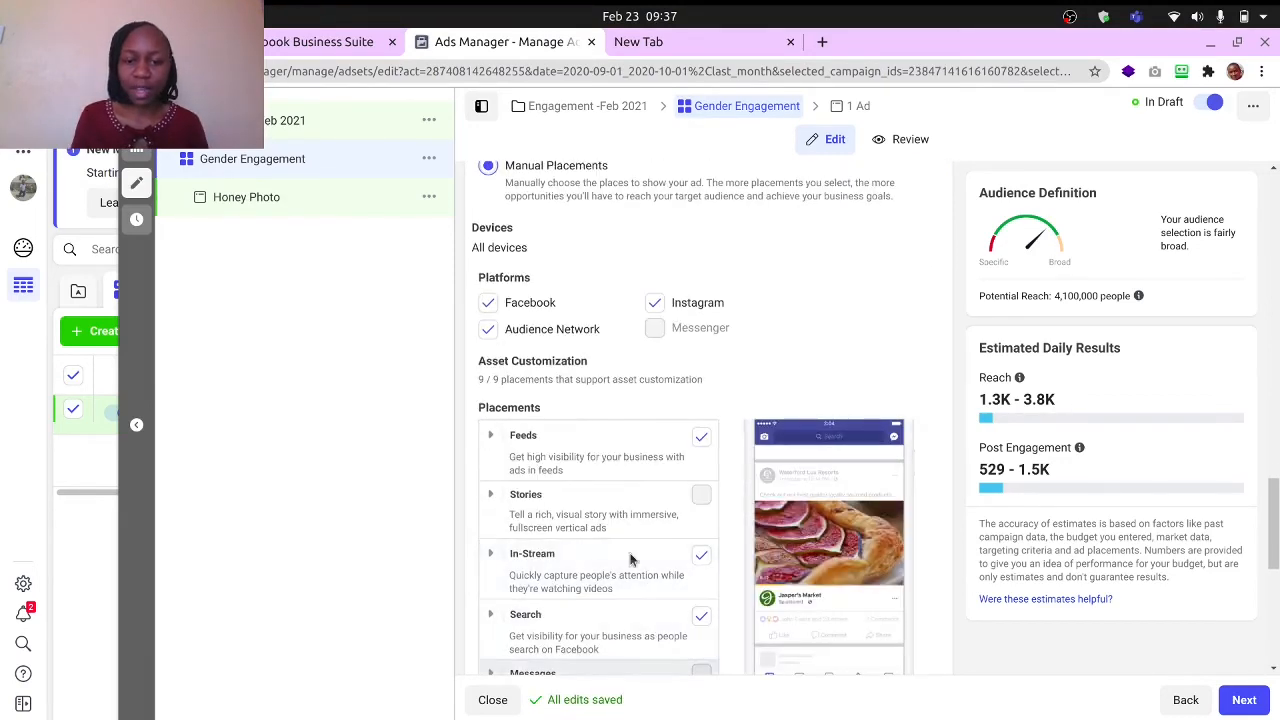
{"action": "scroll", "coordinate": [549, 352], "scroll_direction": "up", "scroll_amount": 2}
{"action": "left_click", "coordinate": [487, 319]}
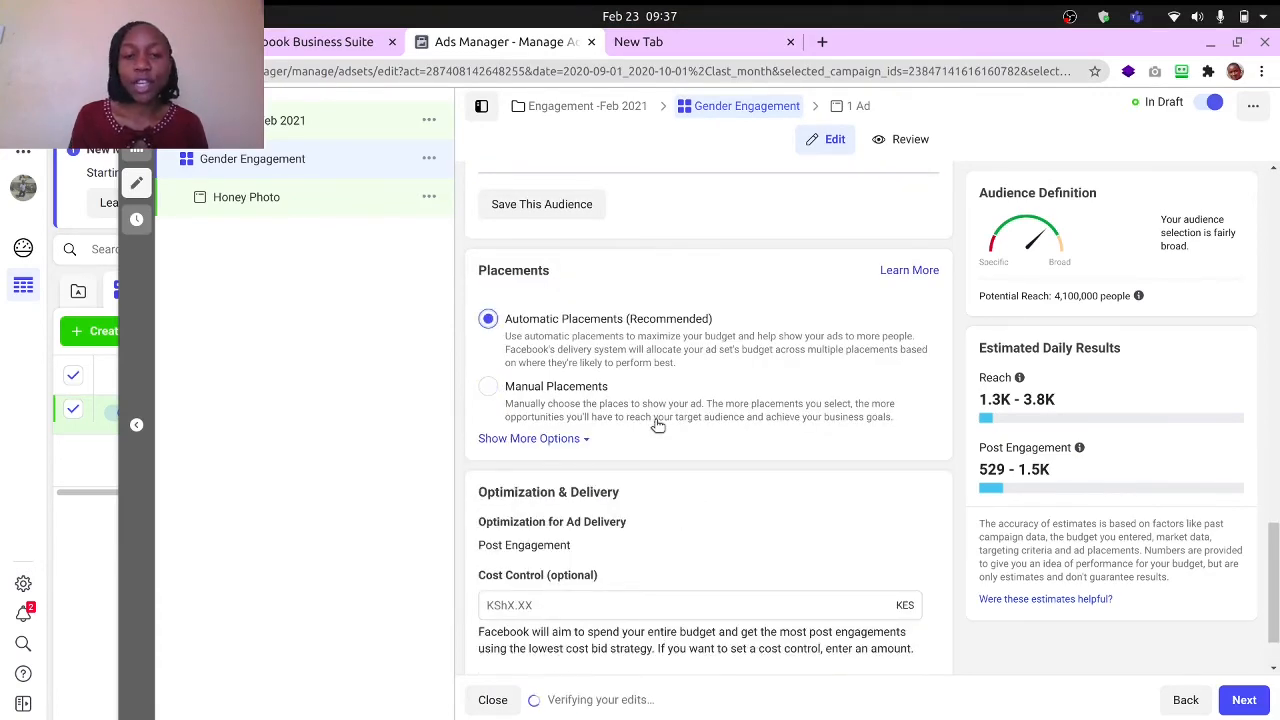
- Continue to the Honey Photo ad's settings and set its Facebook Page identity to Sweet Honey
{"action": "scroll", "coordinate": [670, 466], "scroll_direction": "down", "scroll_amount": 2}
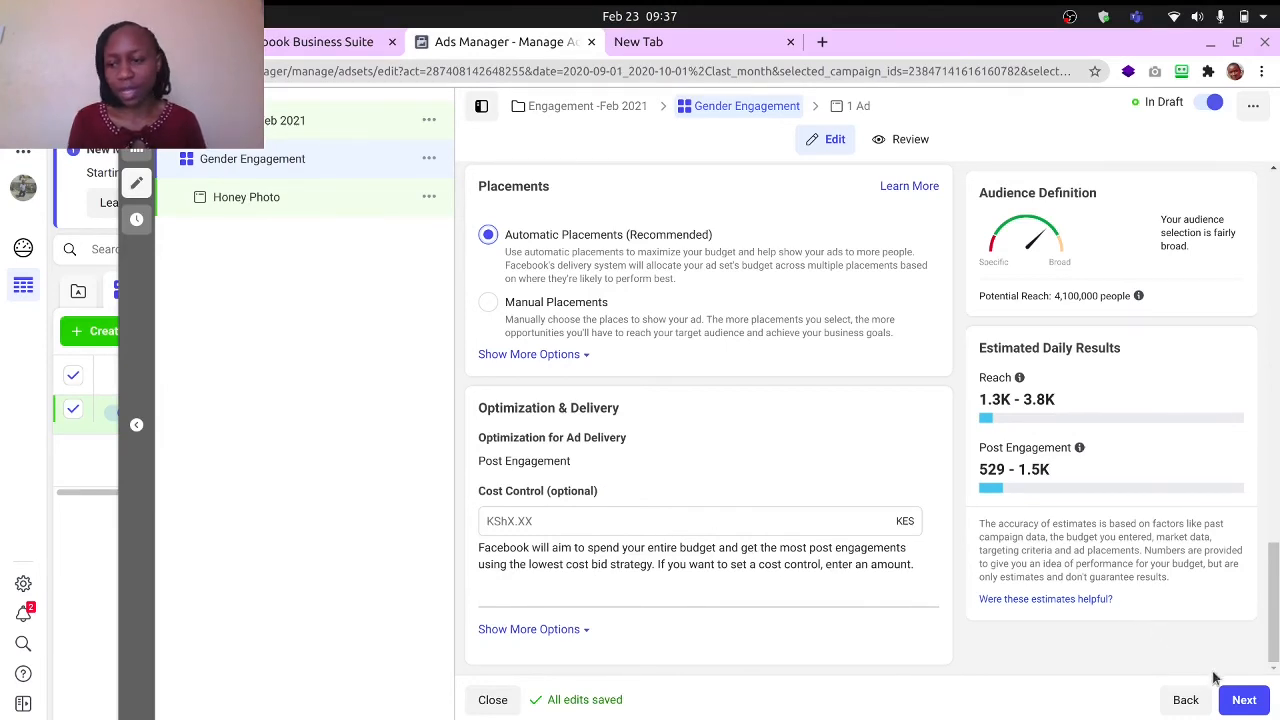
{"action": "left_click", "coordinate": [1242, 698]}
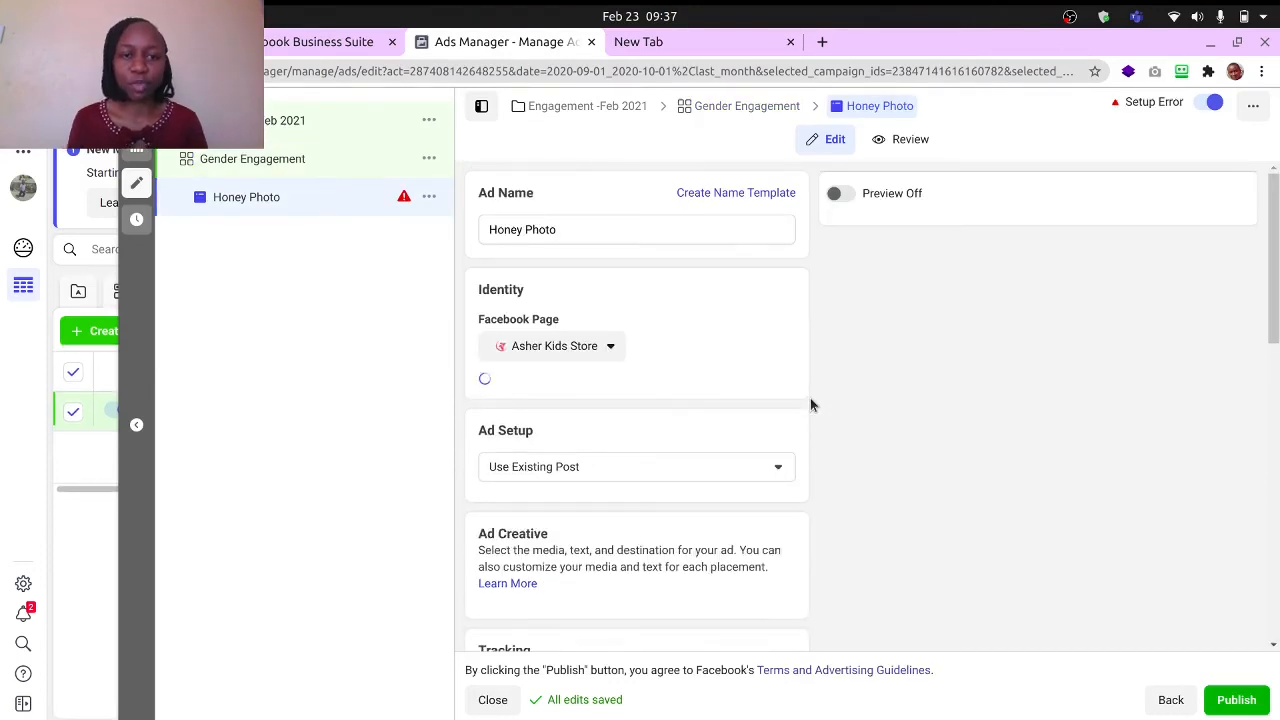
{"action": "left_click", "coordinate": [570, 232]}
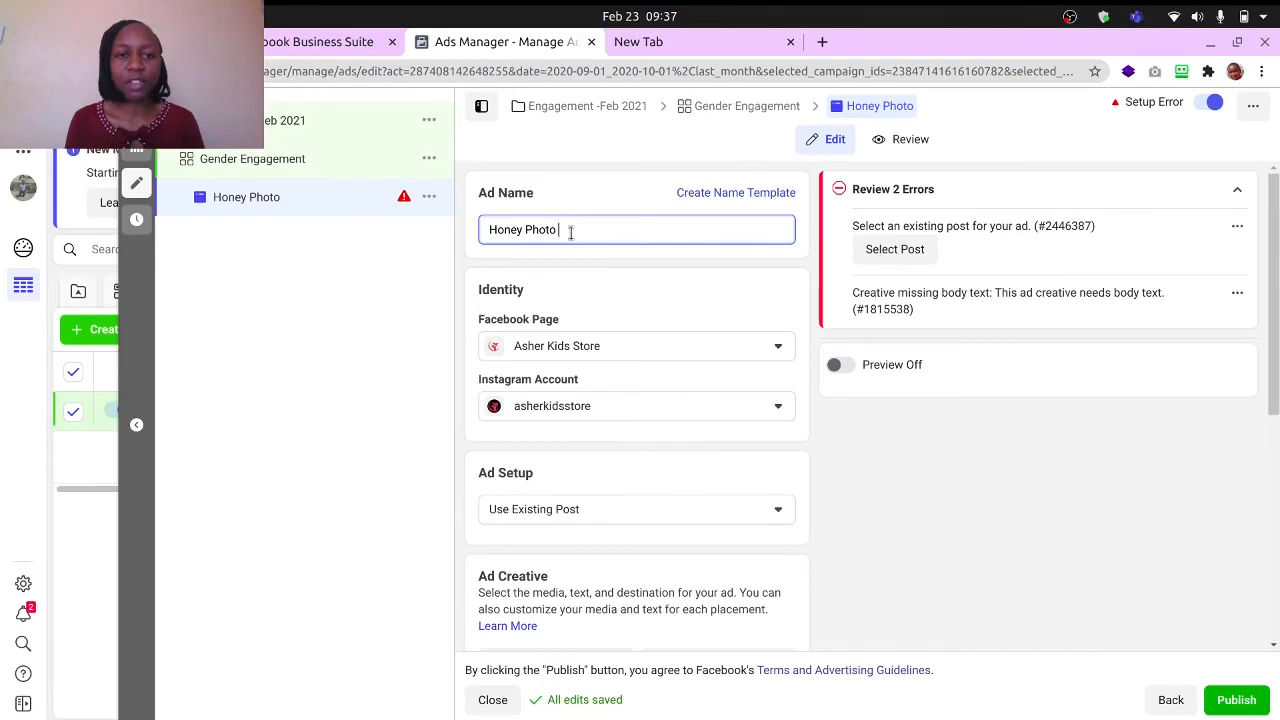
{"action": "scroll", "coordinate": [622, 304], "scroll_direction": "down", "scroll_amount": 2}
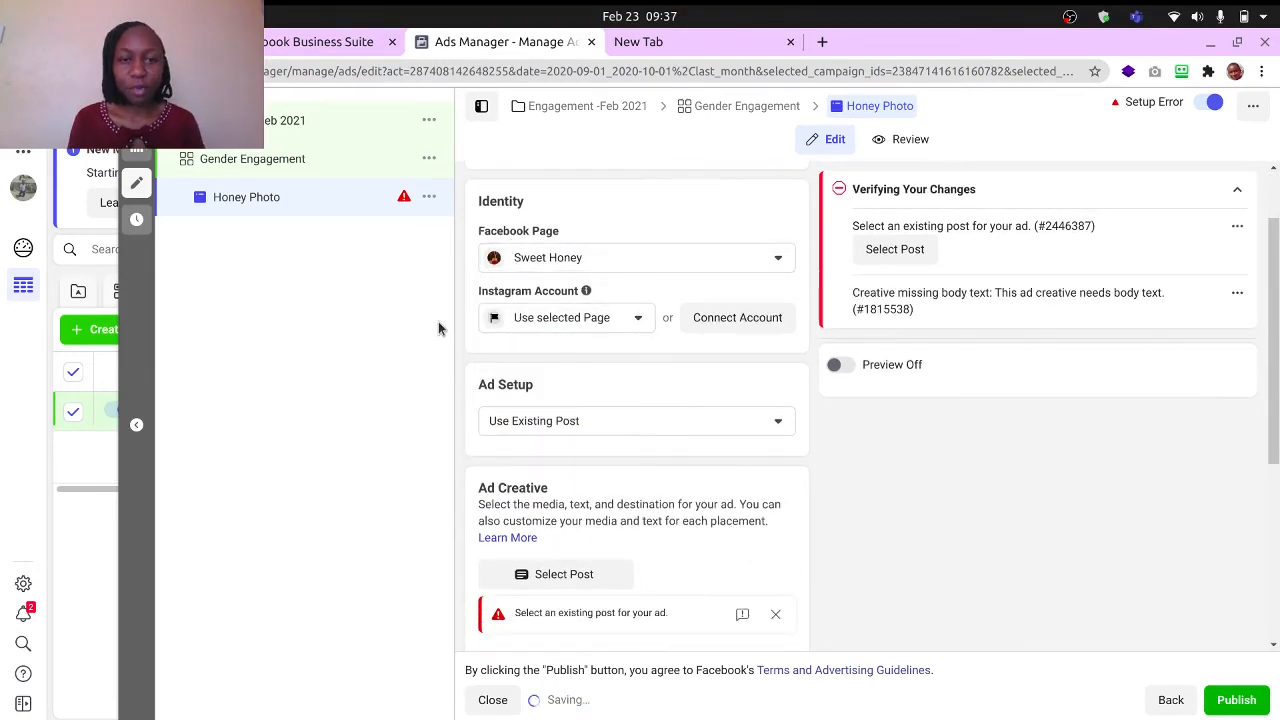
{"action": "scroll", "coordinate": [629, 300], "scroll_direction": "down", "scroll_amount": 1}
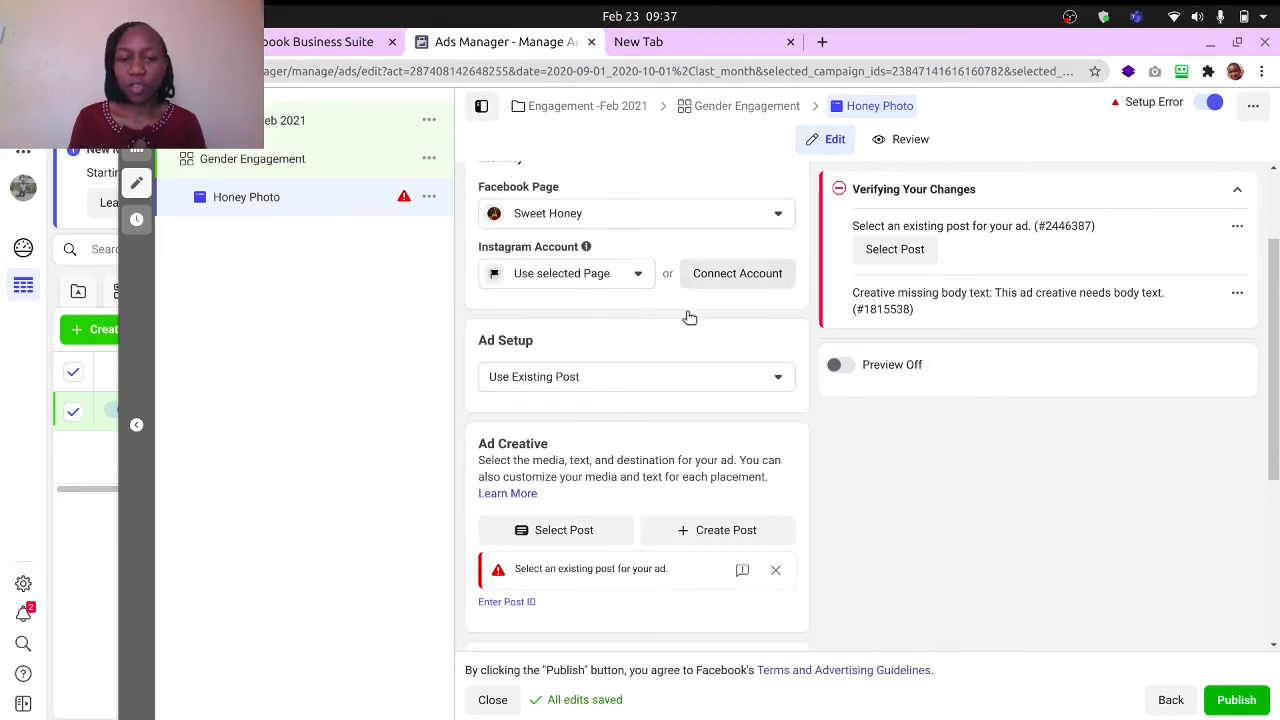
- Check the Honey Photo ad's setup choices and select Create Ad instead of using an existing post
{"action": "scroll", "coordinate": [685, 318], "scroll_direction": "down", "scroll_amount": 2}
{"action": "scroll", "coordinate": [640, 247], "scroll_direction": "up", "scroll_amount": 2}
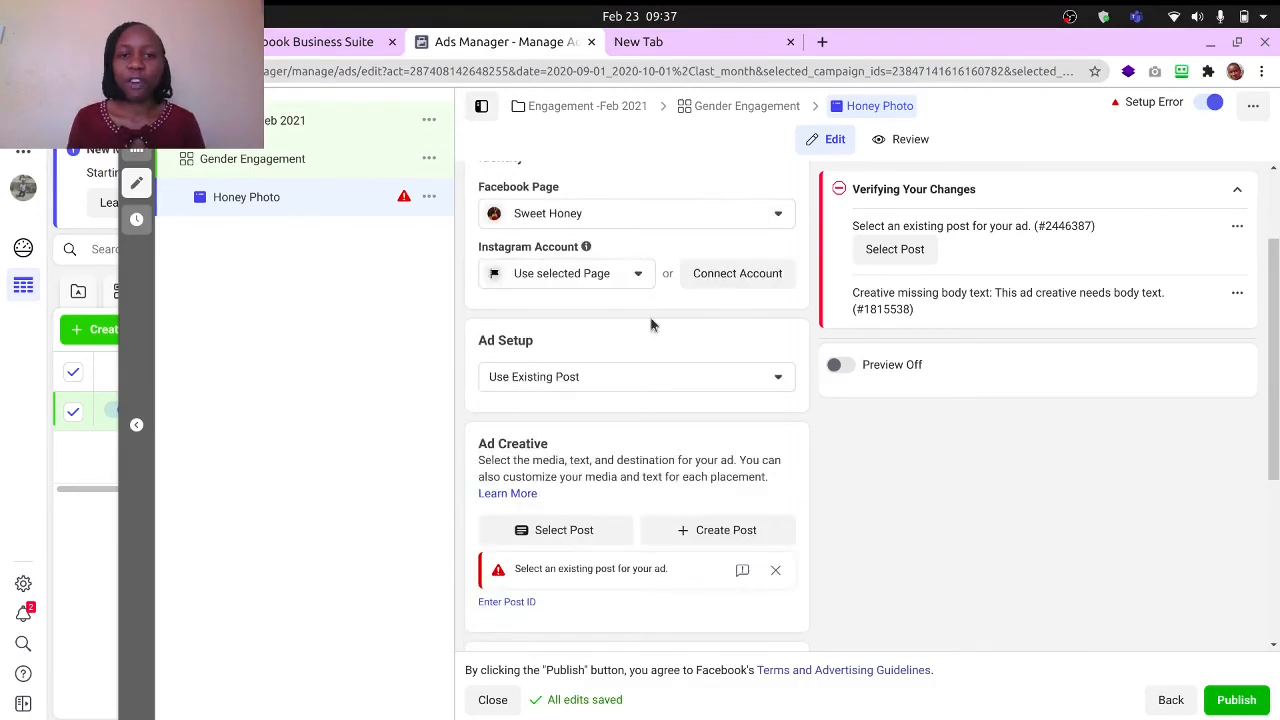
{"action": "scroll", "coordinate": [585, 245], "scroll_direction": "down", "scroll_amount": 2}
{"action": "scroll", "coordinate": [594, 210], "scroll_direction": "up", "scroll_amount": 1}
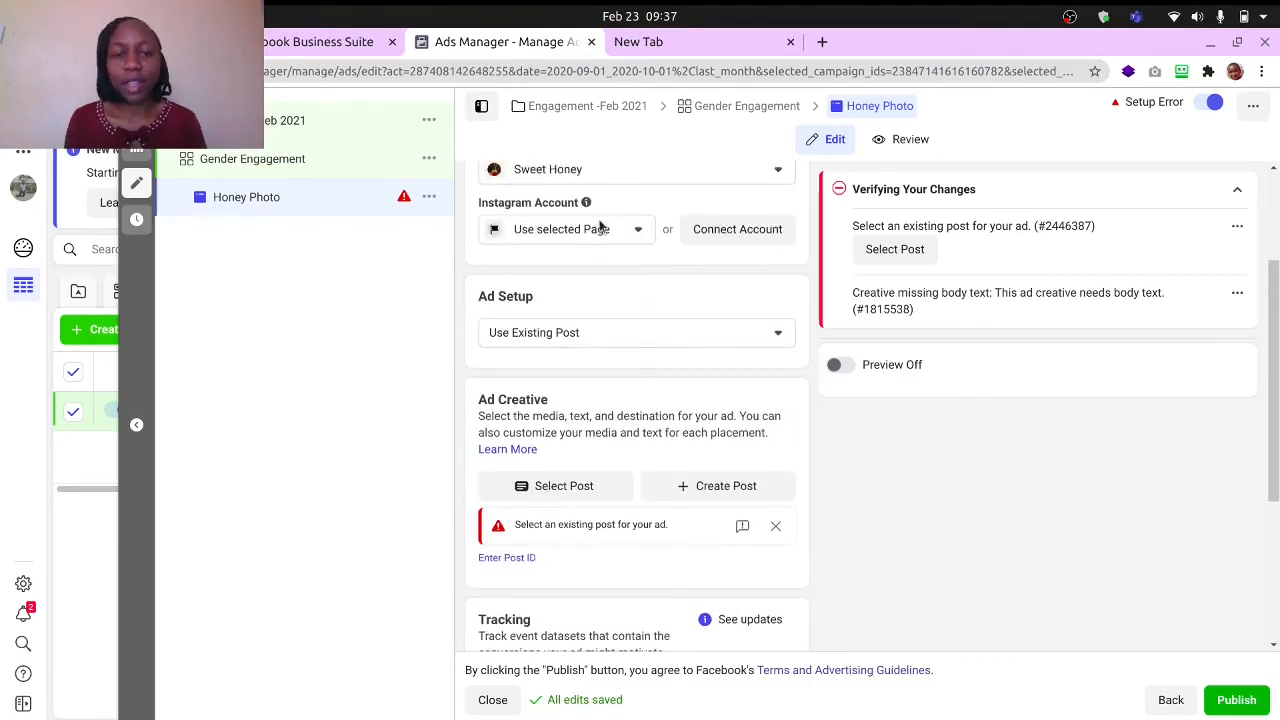
{"action": "left_click", "coordinate": [644, 333]}
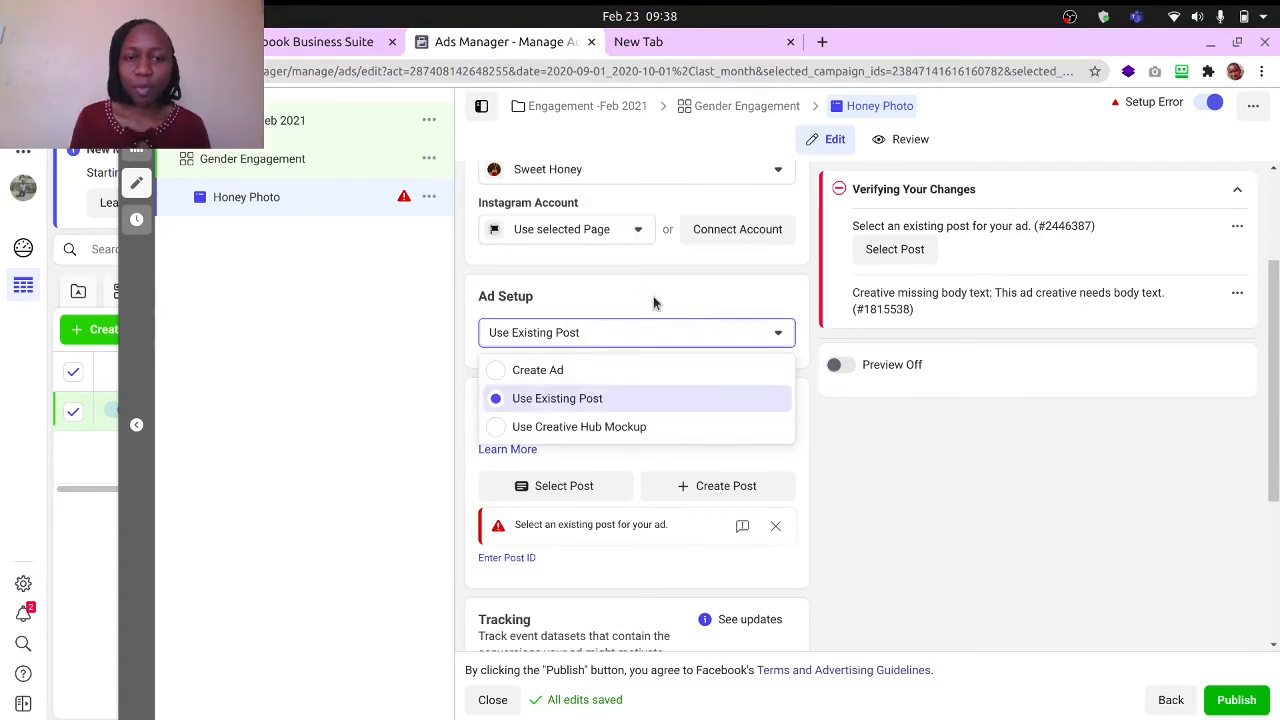
{"action": "left_click", "coordinate": [653, 296]}
{"action": "scroll", "coordinate": [652, 296], "scroll_direction": "down", "scroll_amount": 2}
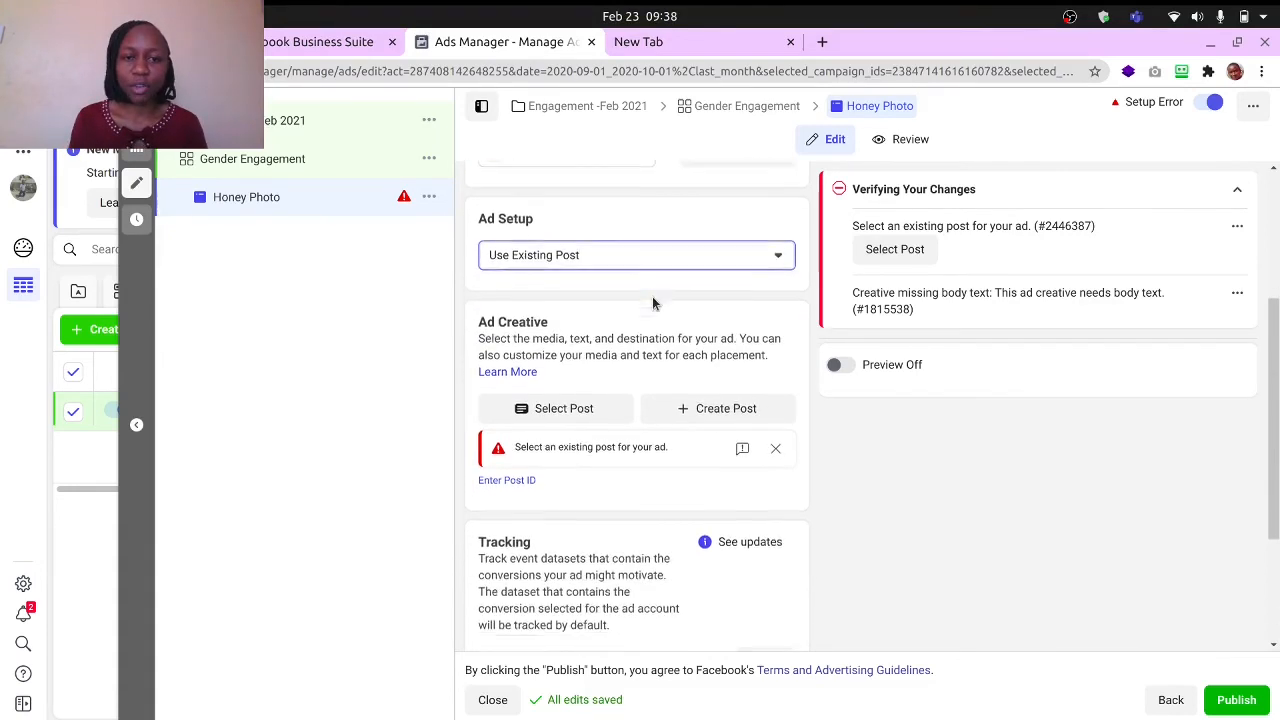
{"action": "left_click", "coordinate": [563, 248]}
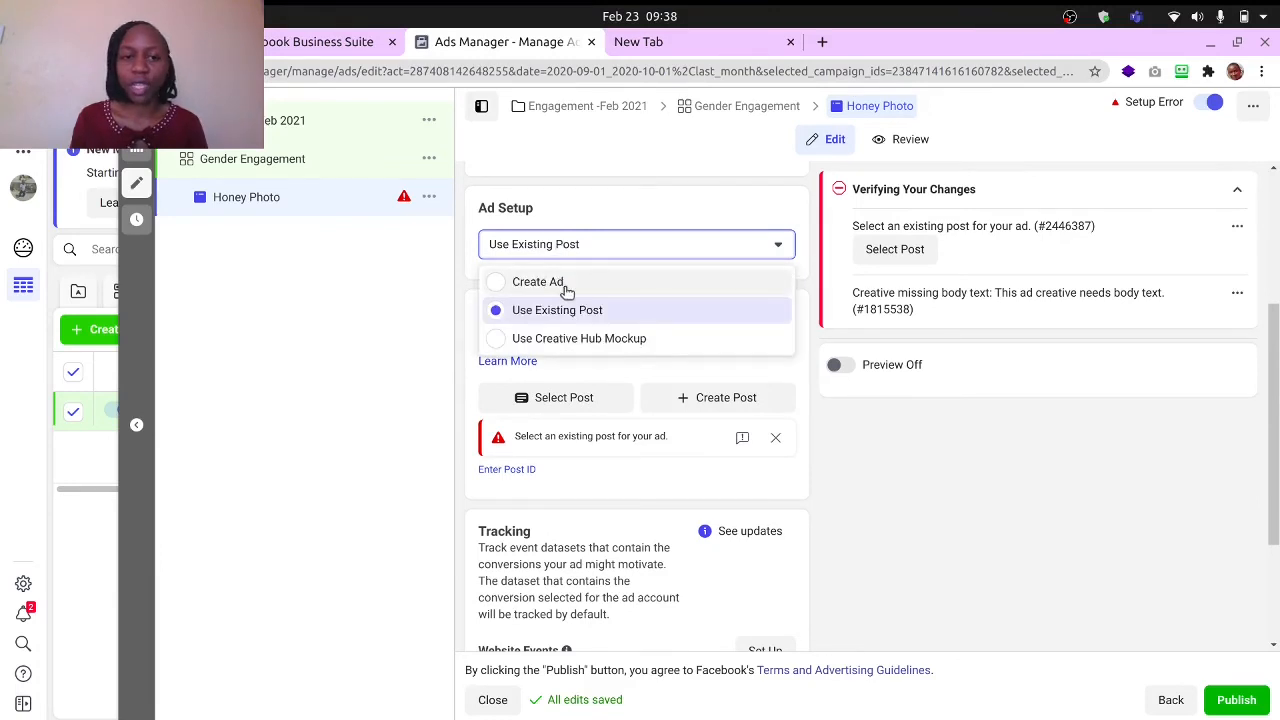
{"action": "left_click", "coordinate": [628, 220]}
{"action": "scroll", "coordinate": [630, 218], "scroll_direction": "down", "scroll_amount": 1}
{"action": "left_click", "coordinate": [618, 236]}
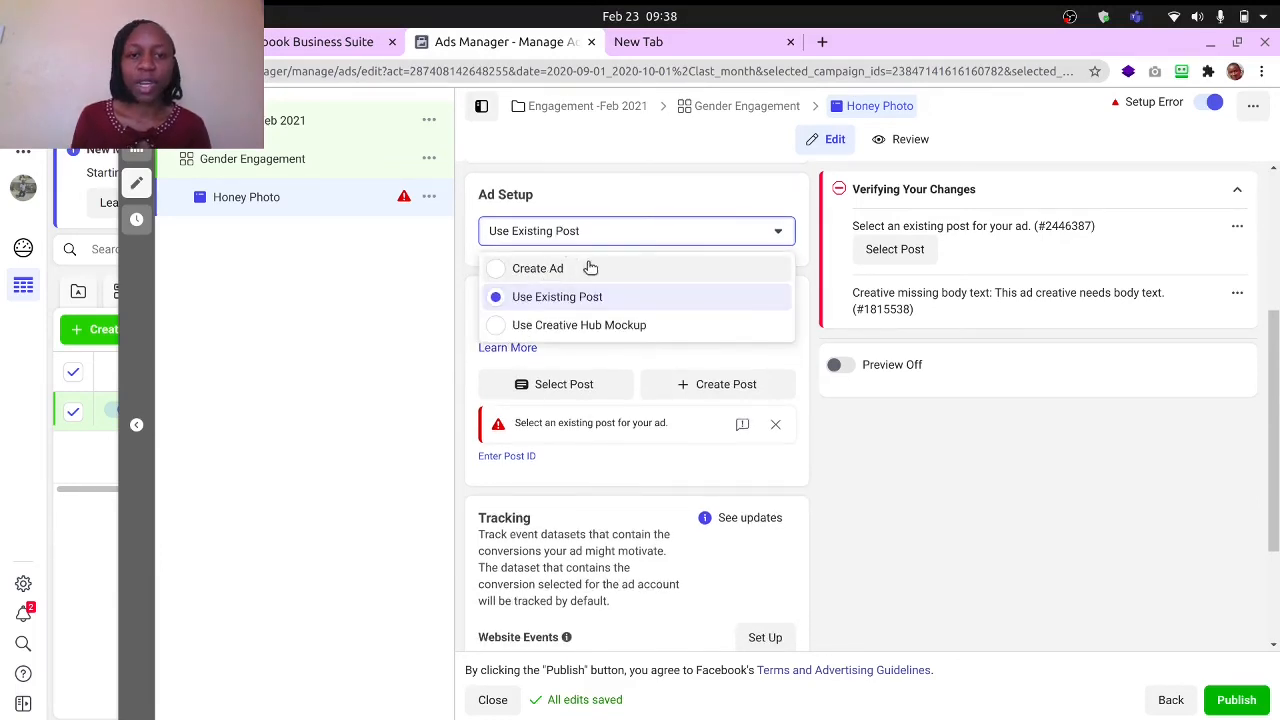
{"action": "left_click", "coordinate": [590, 268]}
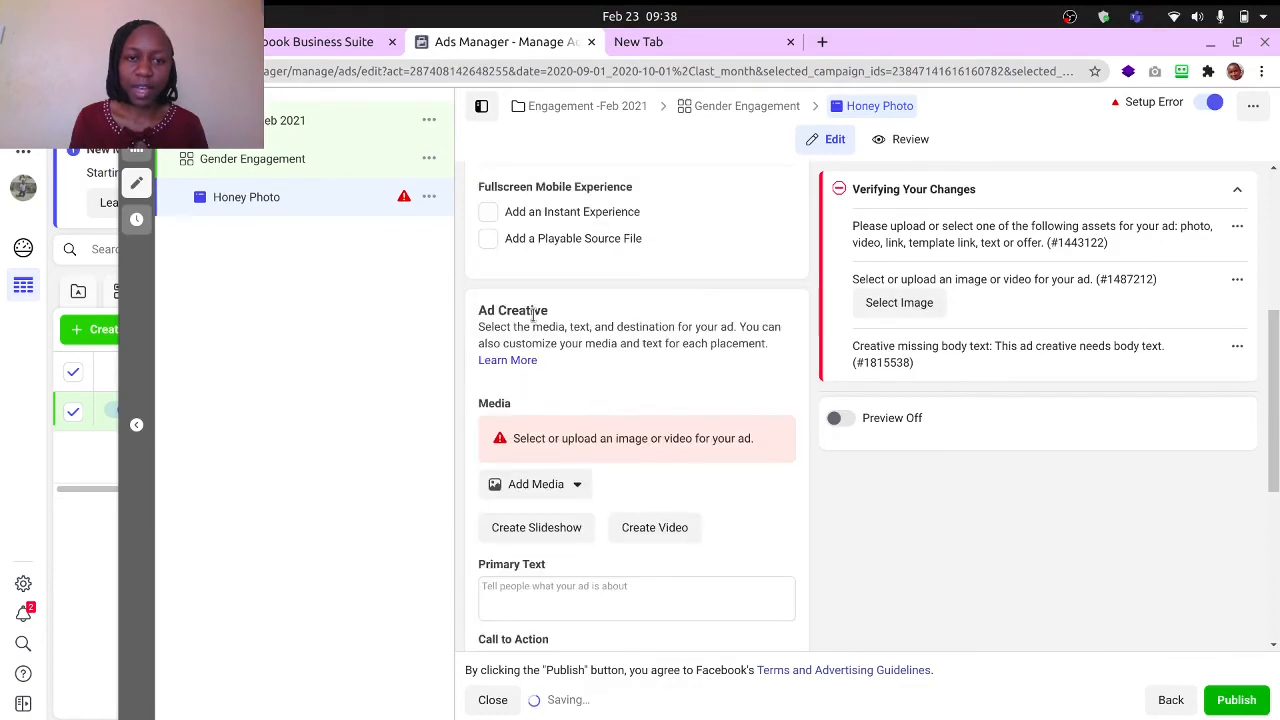
- Add the 2050 × 780 honey banner from the account images as the ad's media, leaving the crop adjustments unselected
{"action": "scroll", "coordinate": [533, 316], "scroll_direction": "up", "scroll_amount": 3}
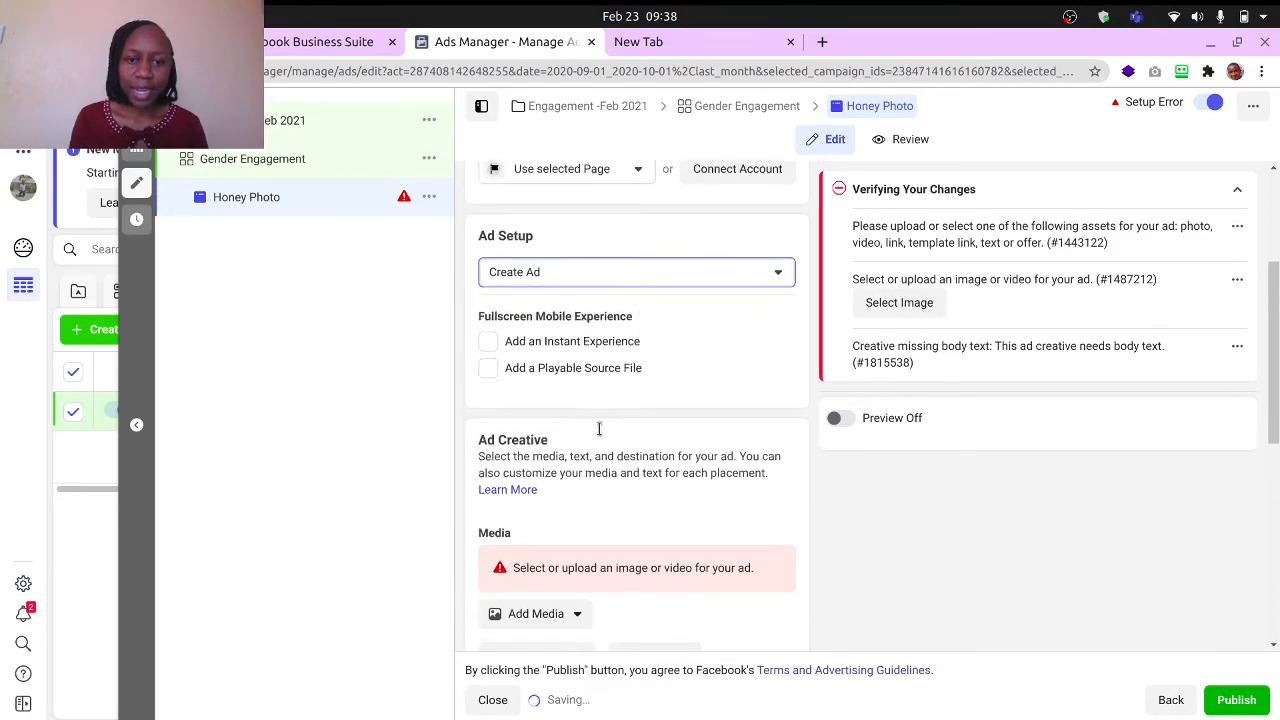
{"action": "scroll", "coordinate": [575, 435], "scroll_direction": "down", "scroll_amount": 4}
{"action": "scroll", "coordinate": [555, 425], "scroll_direction": "down", "scroll_amount": 1}
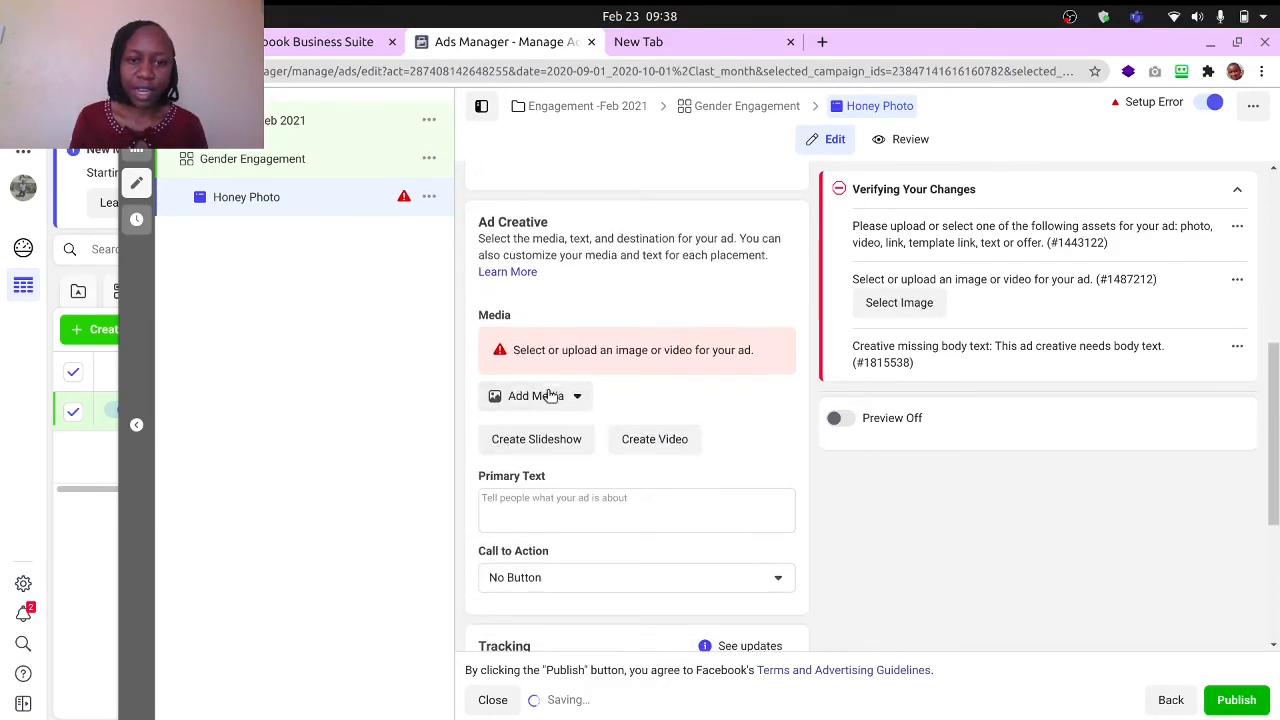
{"action": "left_click", "coordinate": [545, 396]}
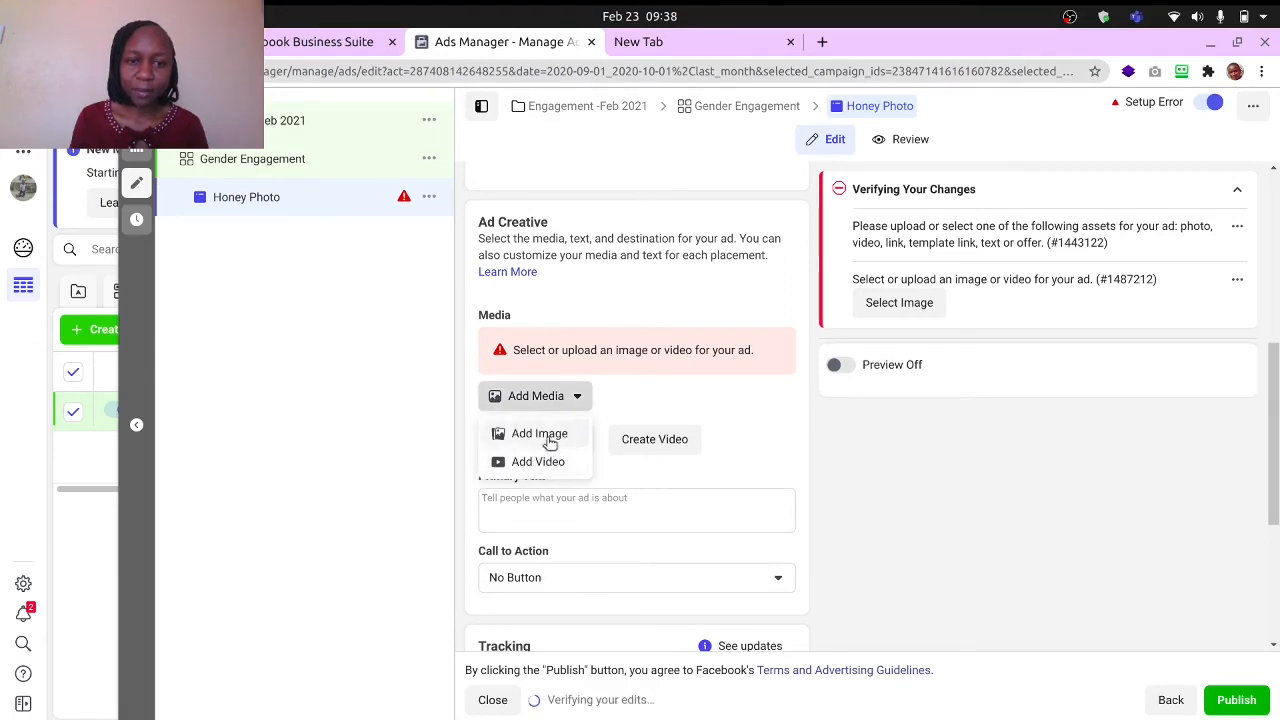
{"action": "left_click", "coordinate": [556, 436]}
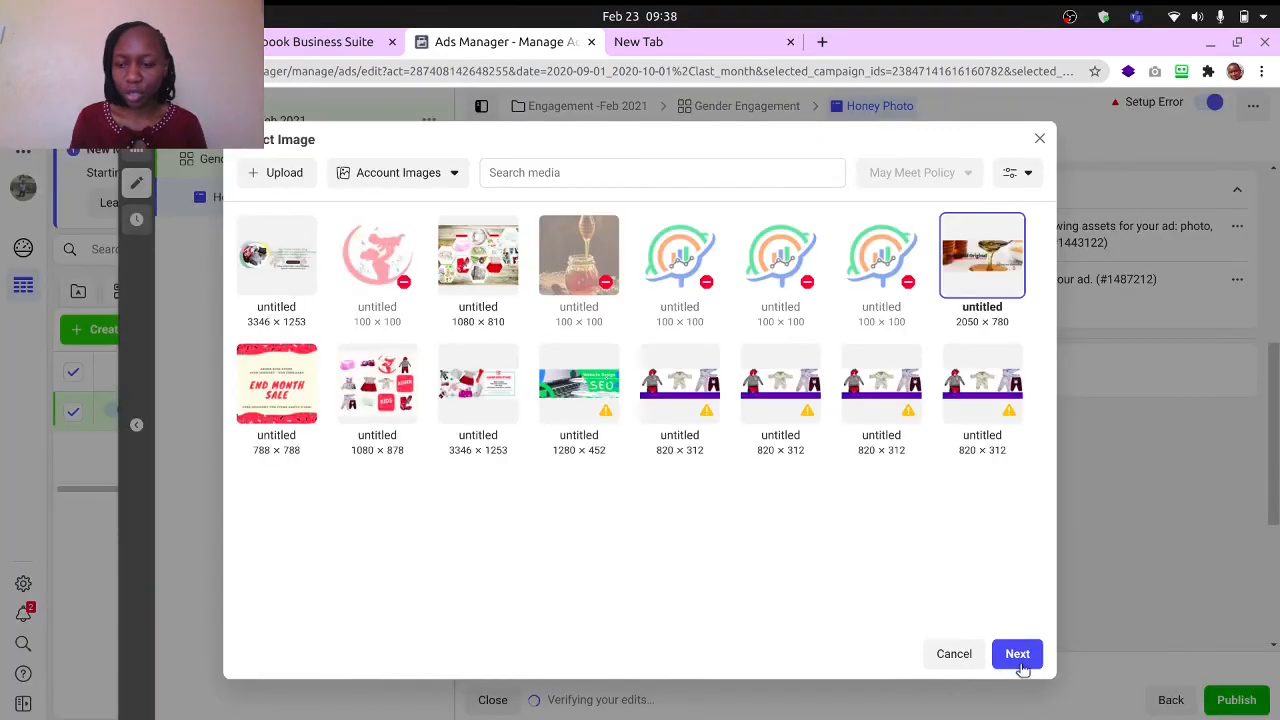
{"action": "left_click", "coordinate": [1020, 662]}
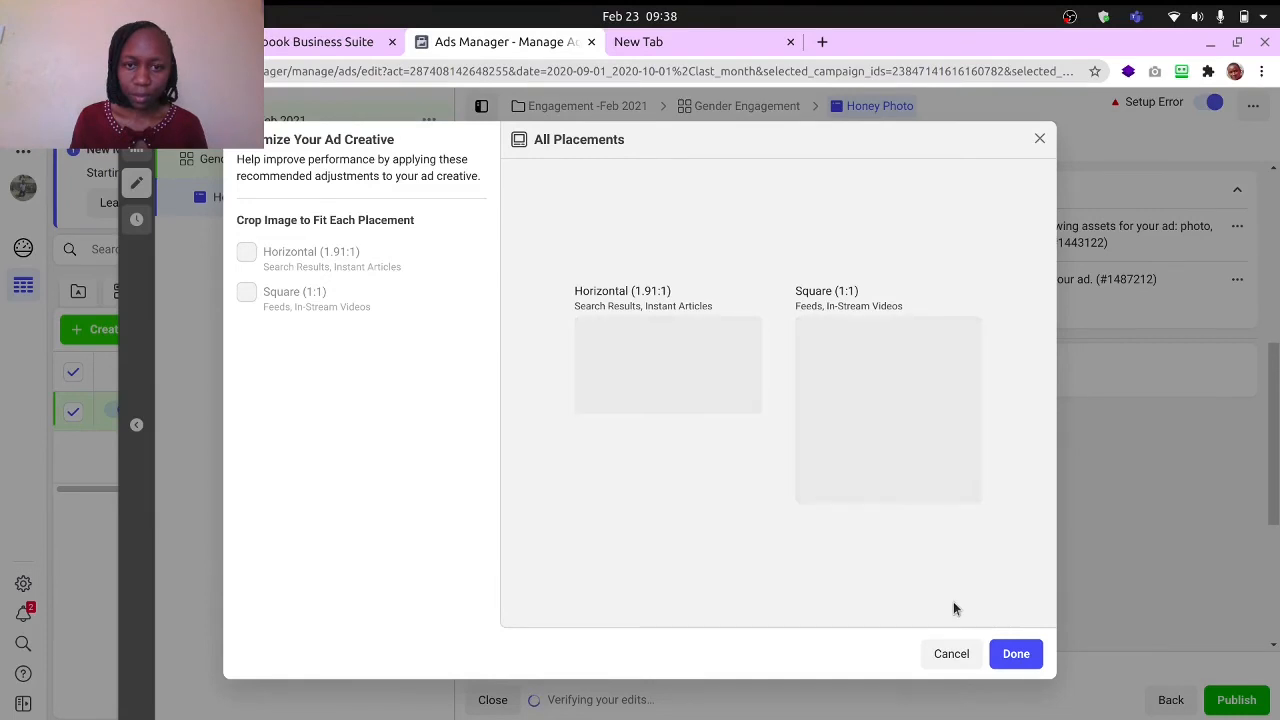
{"action": "left_click", "coordinate": [1012, 663]}
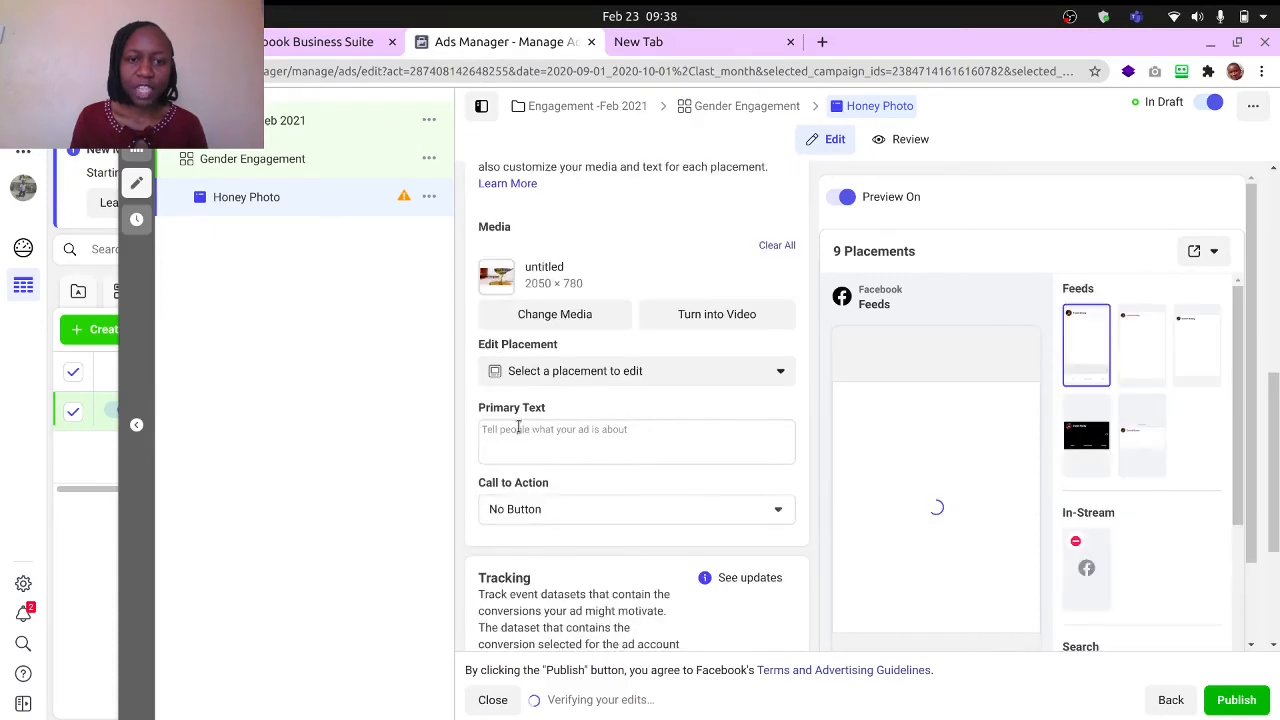
- Enter "Buy 2 & get free delivery" as the ad's primary text
{"action": "left_click", "coordinate": [518, 429]}
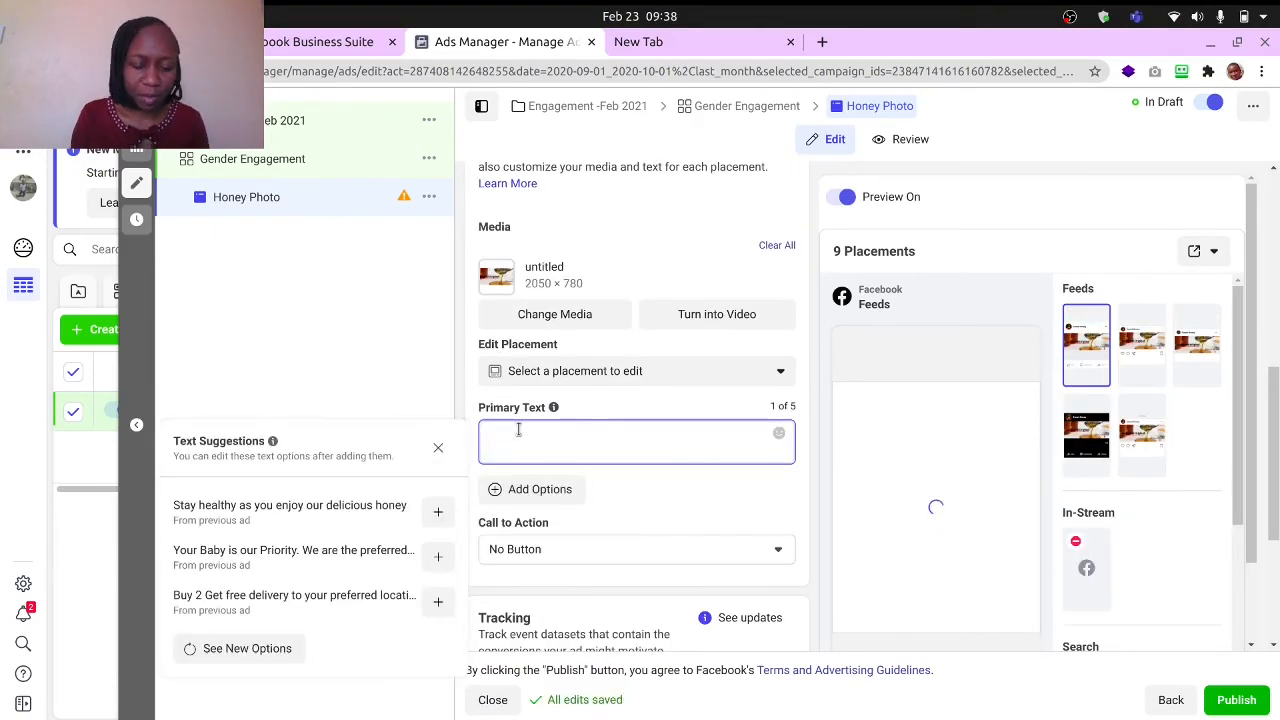
{"action": "type", "text": "BUy t"}
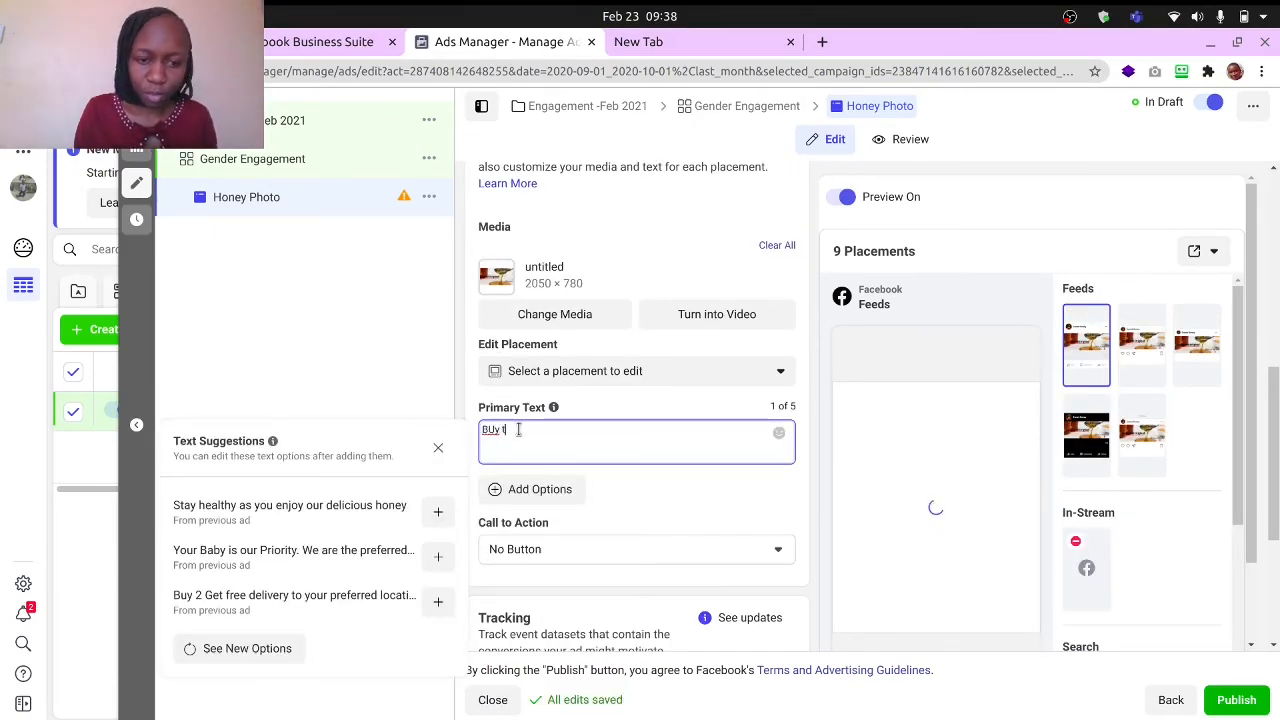
{"action": "key", "text": "BackSpace"}
{"action": "key", "text": "BackSpace"}
{"action": "key", "text": "BackSpace"}
{"action": "key", "text": "BackSpace"}
{"action": "key", "text": "BackSpace"}
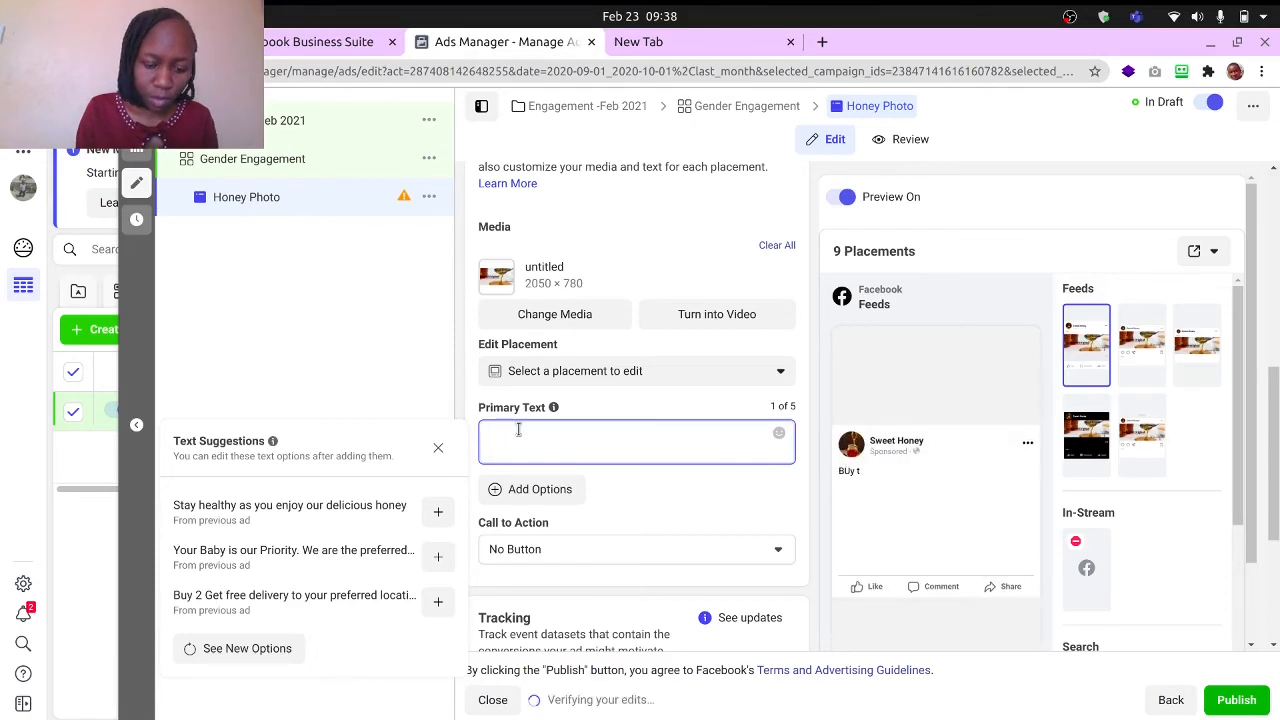
{"action": "type", "text": "BUy 2"}
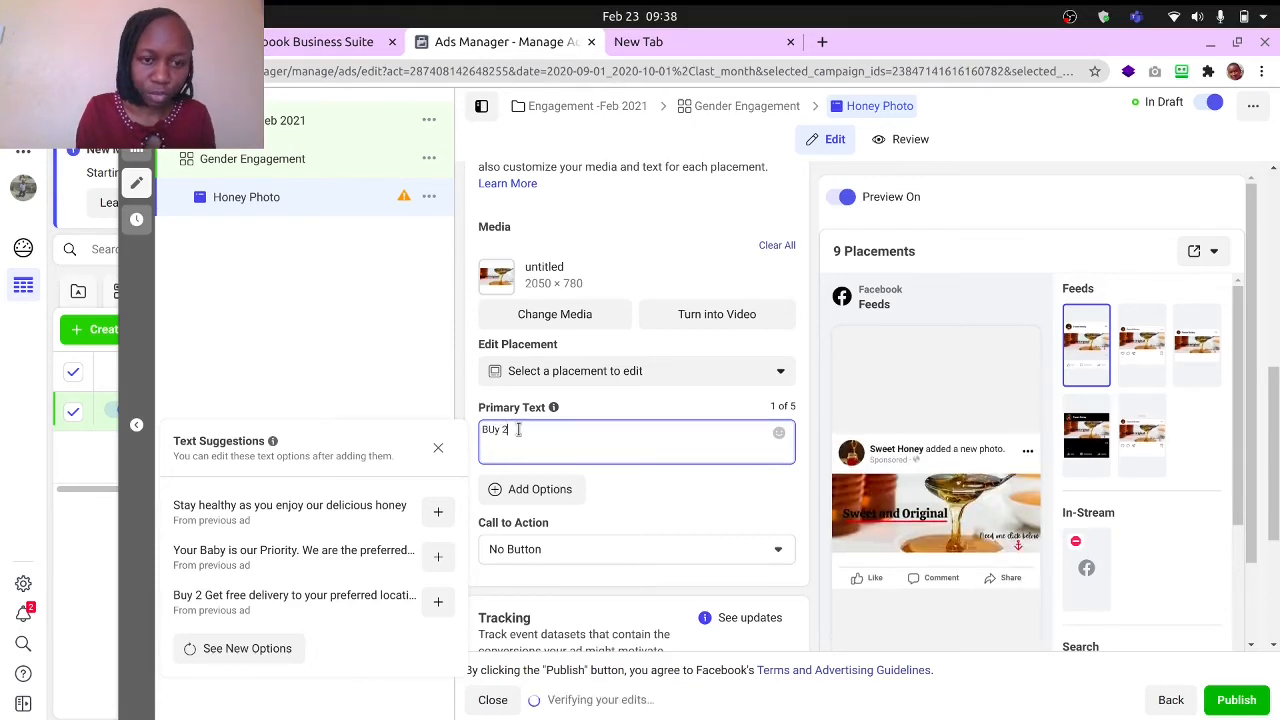
{"action": "type", "text": " get"}
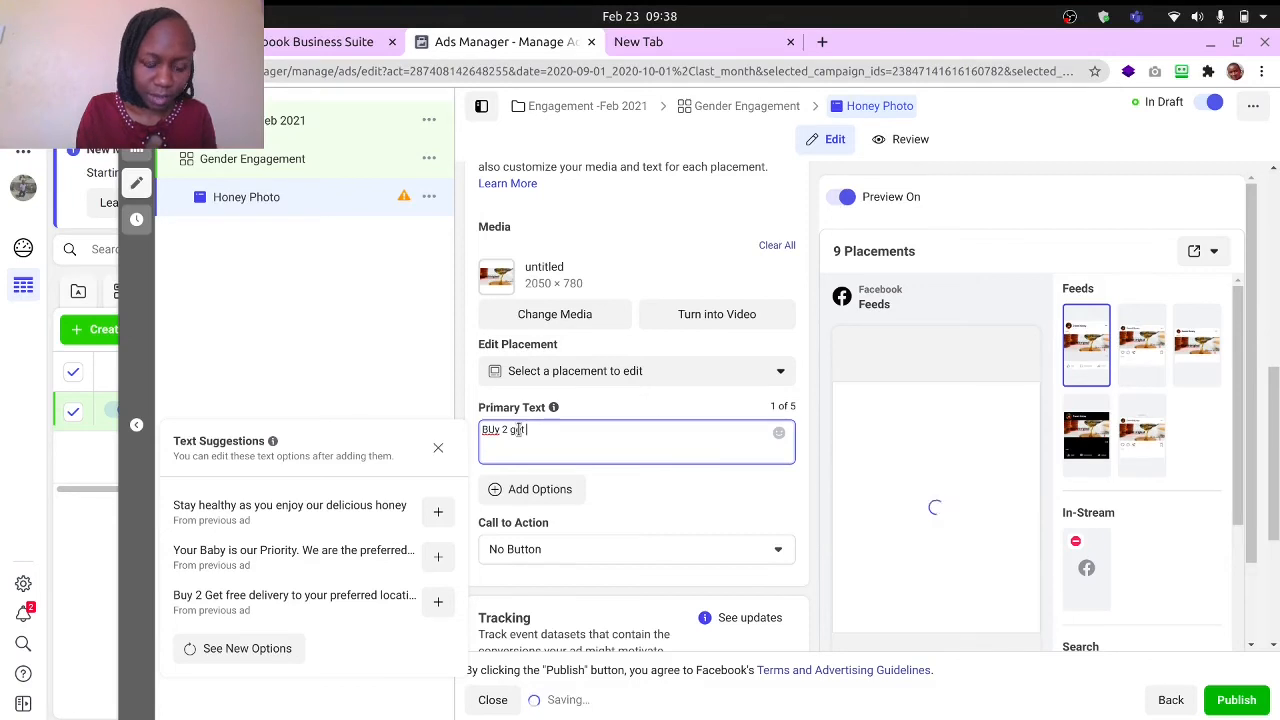
{"action": "type", "text": " free delivery"}
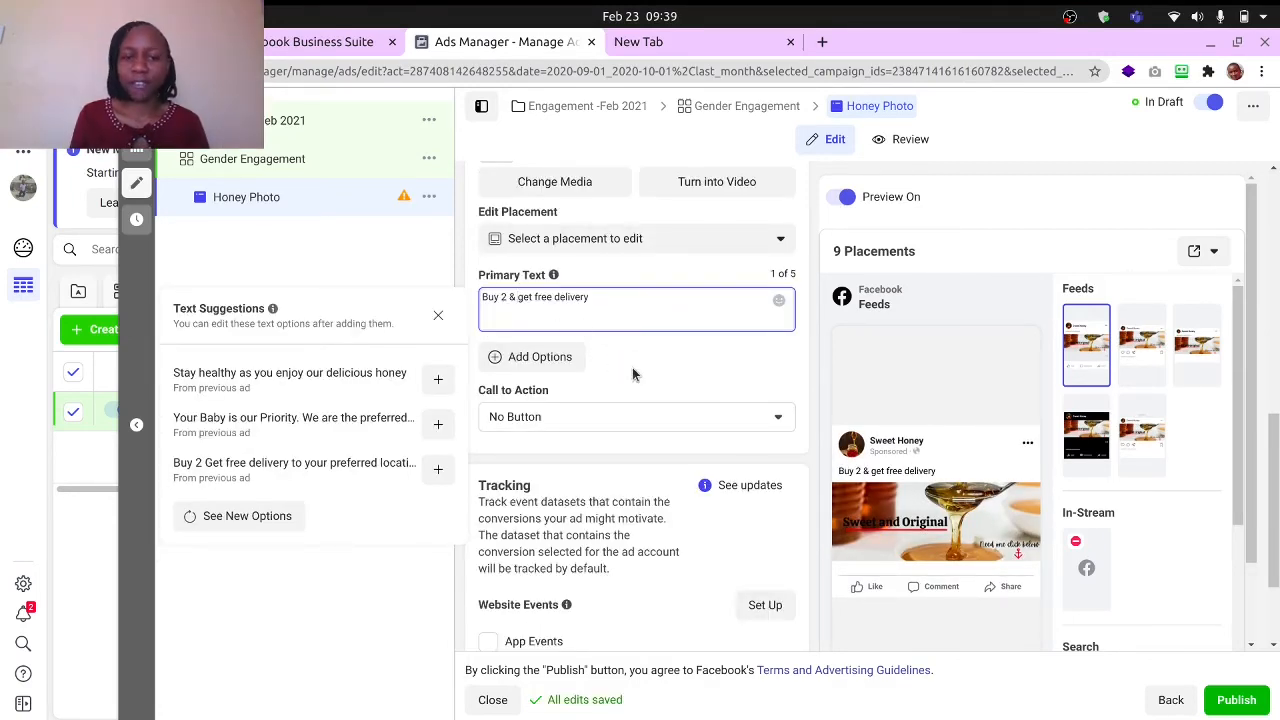
- Set the ad's call to action to Send Message
{"action": "scroll", "coordinate": [631, 371], "scroll_direction": "down", "scroll_amount": 2}
{"action": "left_click", "coordinate": [593, 328]}
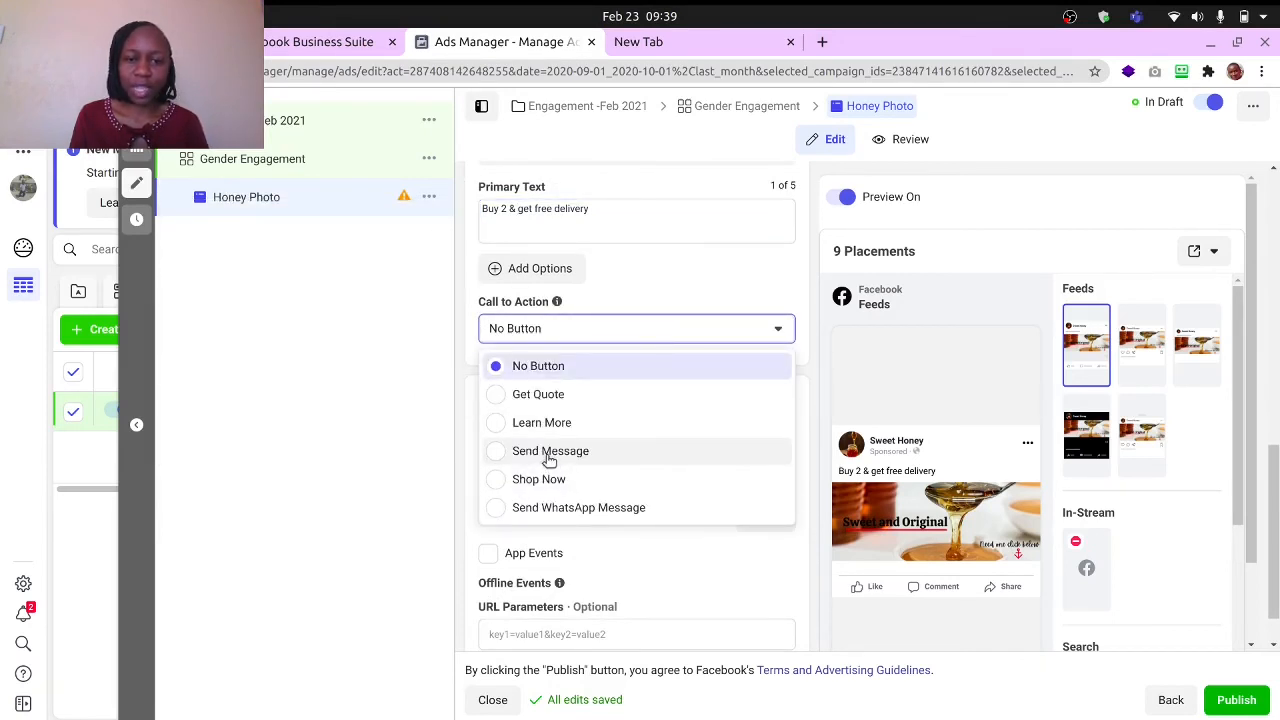
{"action": "left_click", "coordinate": [553, 455]}
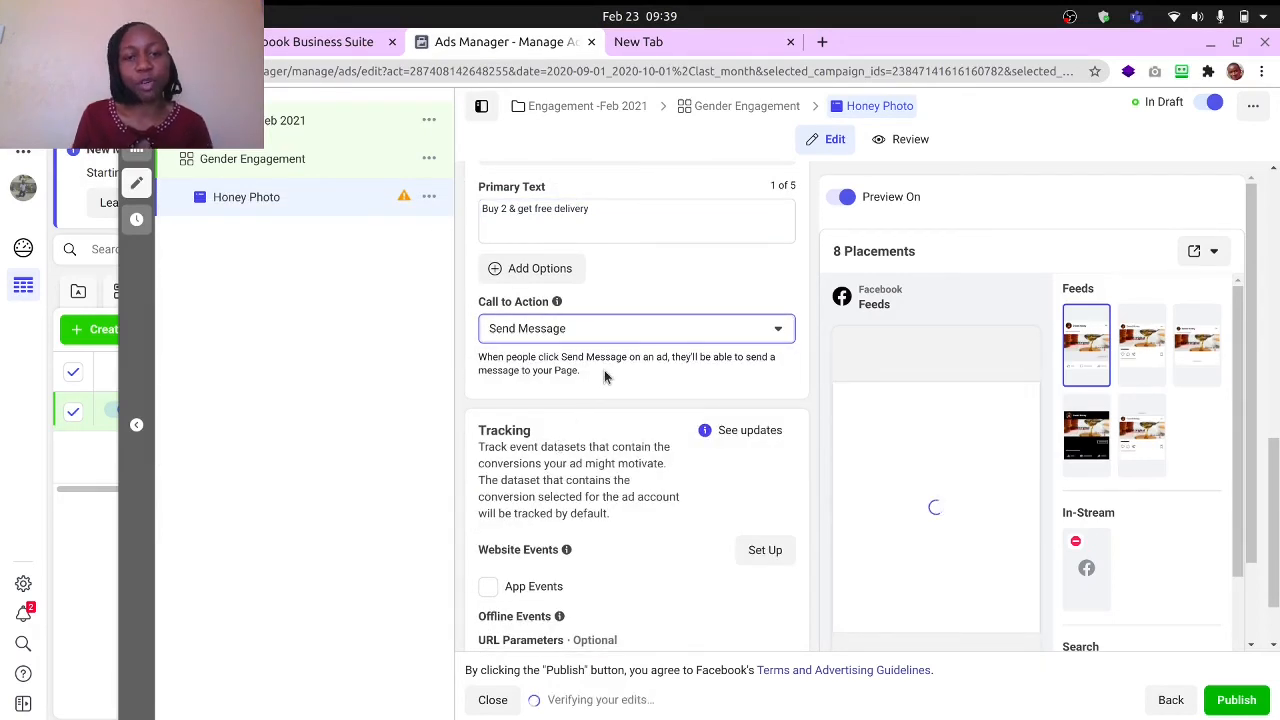
- Publish the campaign with its ad set and ad, and return to the list of ad sets
{"action": "scroll", "coordinate": [588, 378], "scroll_direction": "down", "scroll_amount": 2}
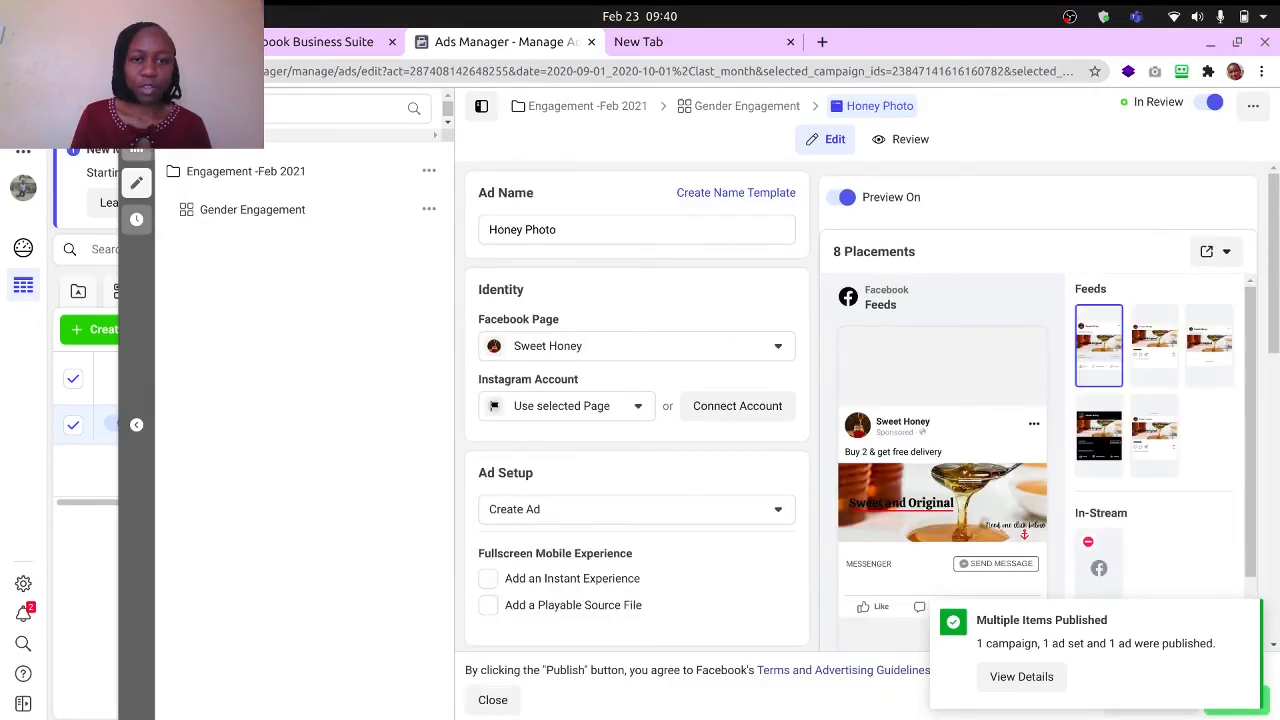
{"action": "left_click", "coordinate": [137, 109]}
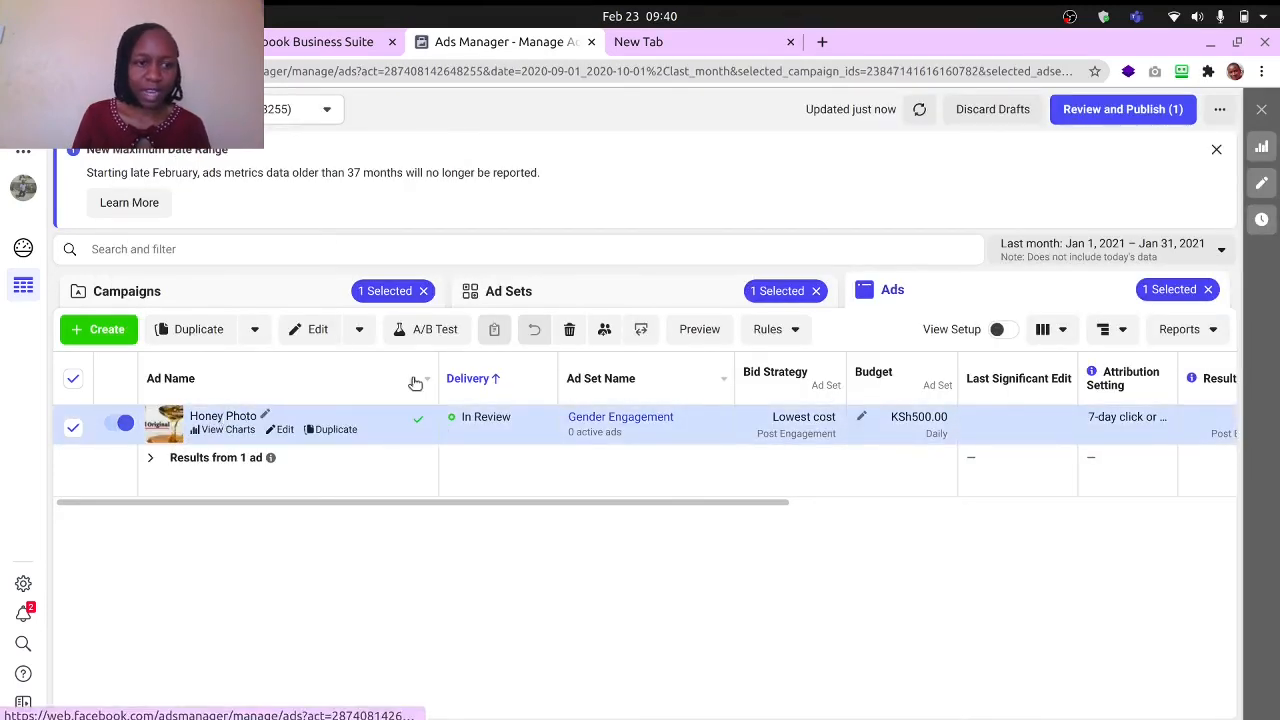
{"action": "left_click", "coordinate": [502, 292]}
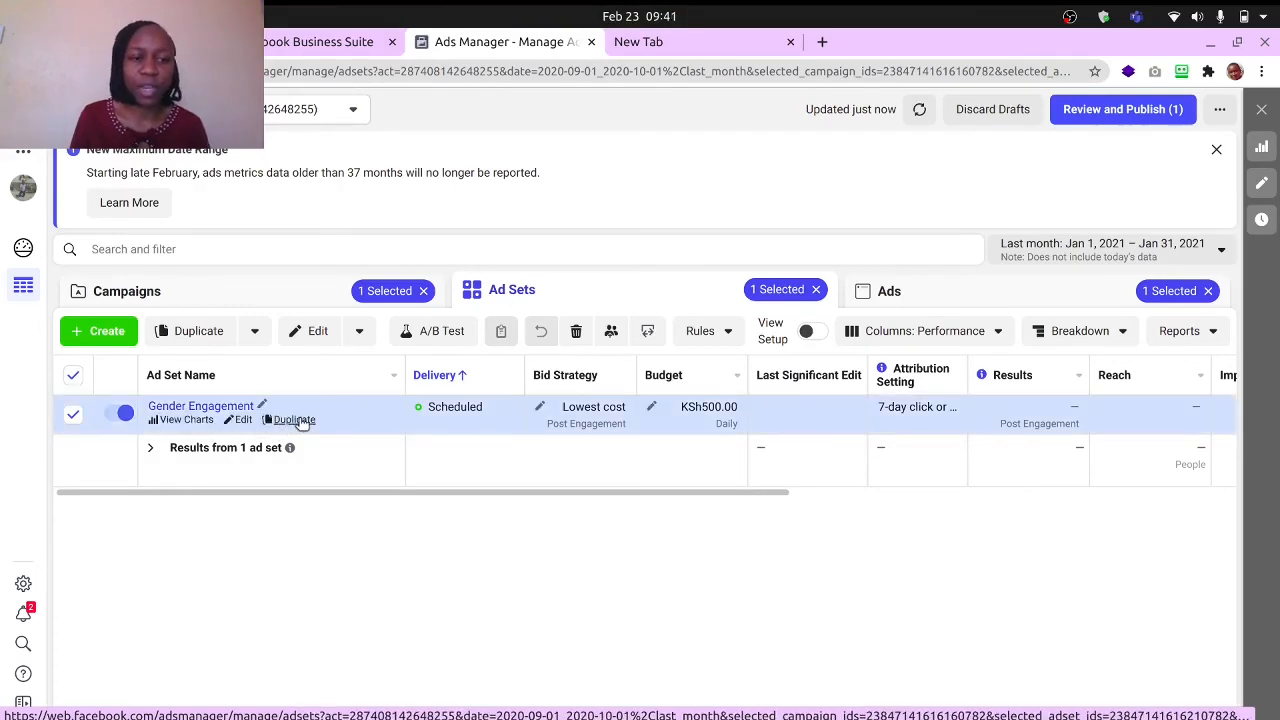
- Duplicate the Gender Engagement ad set once within its original campaign
{"action": "left_click", "coordinate": [295, 420]}
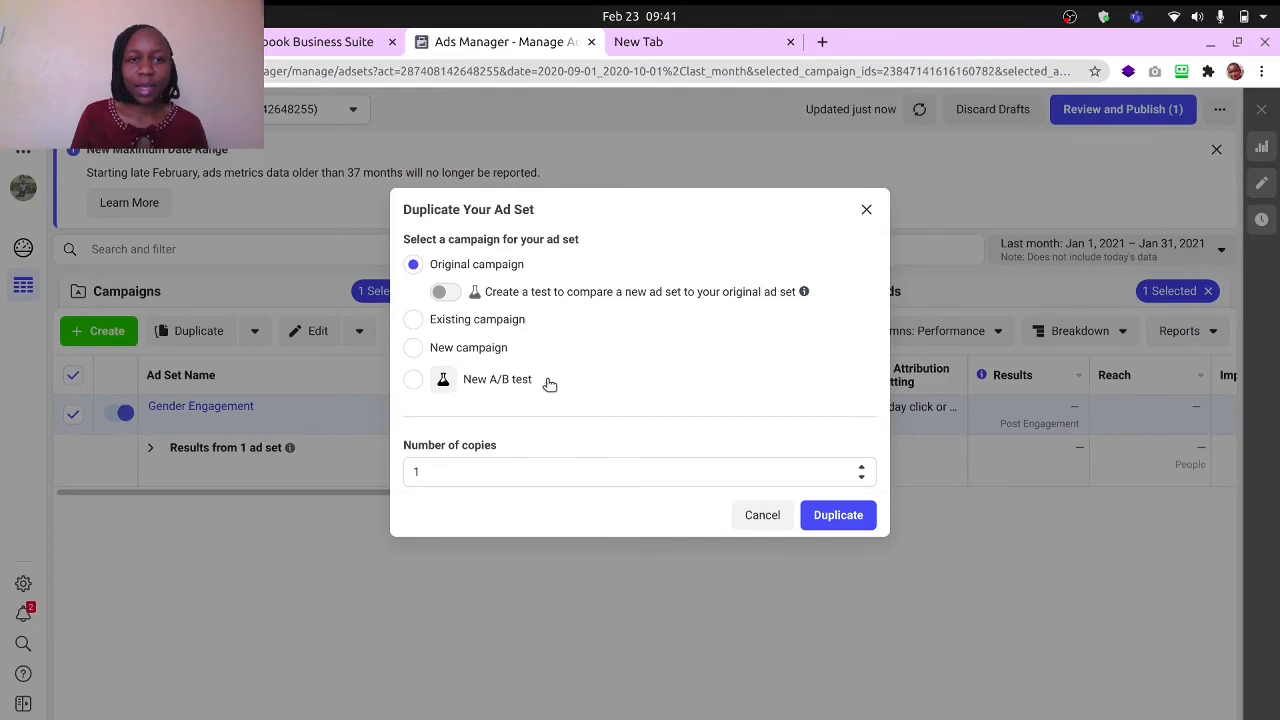
{"action": "left_click", "coordinate": [831, 514]}
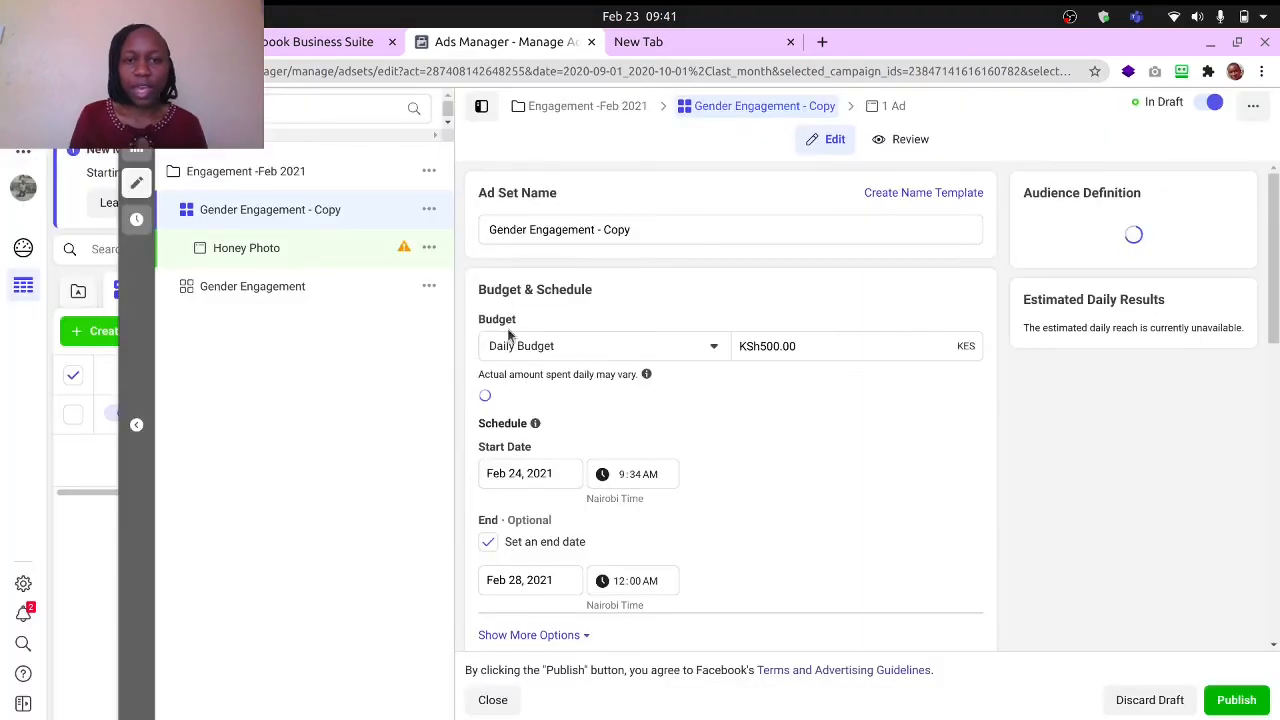
- Set the copied ad set's audience gender to Men and publish the copy
{"action": "scroll", "coordinate": [686, 350], "scroll_direction": "down", "scroll_amount": 4}
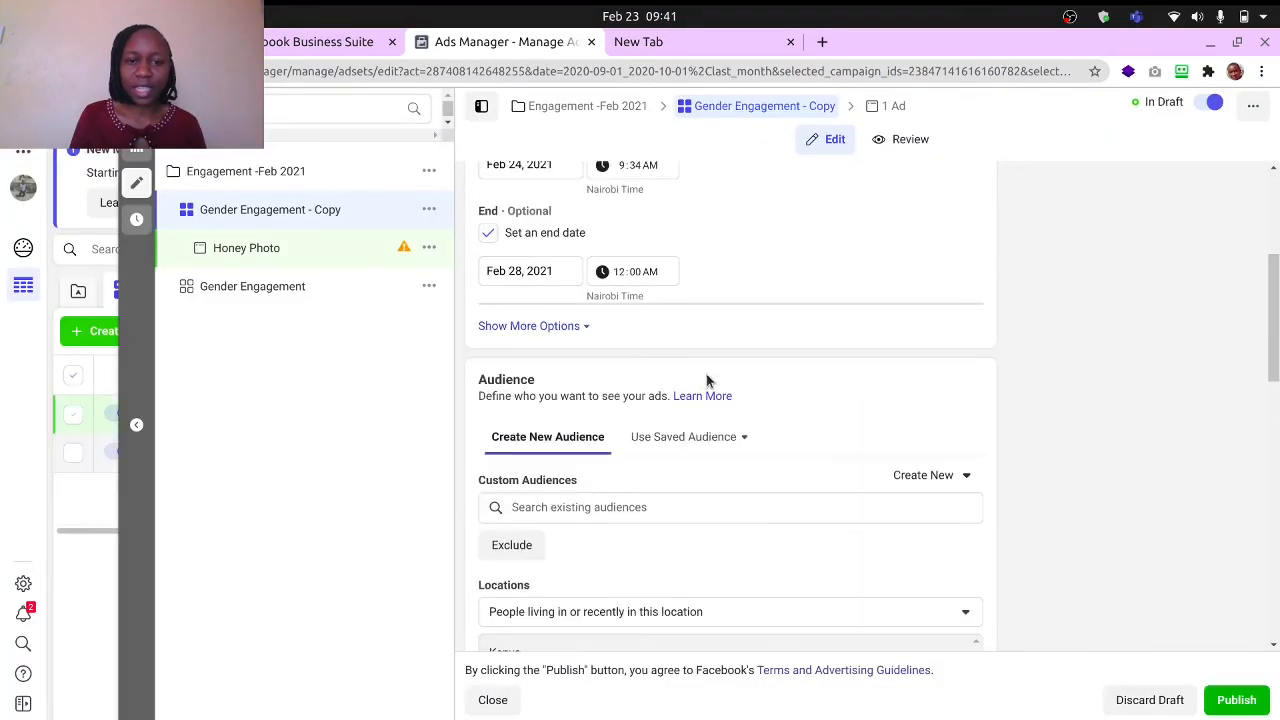
{"action": "scroll", "coordinate": [716, 393], "scroll_direction": "down", "scroll_amount": 5}
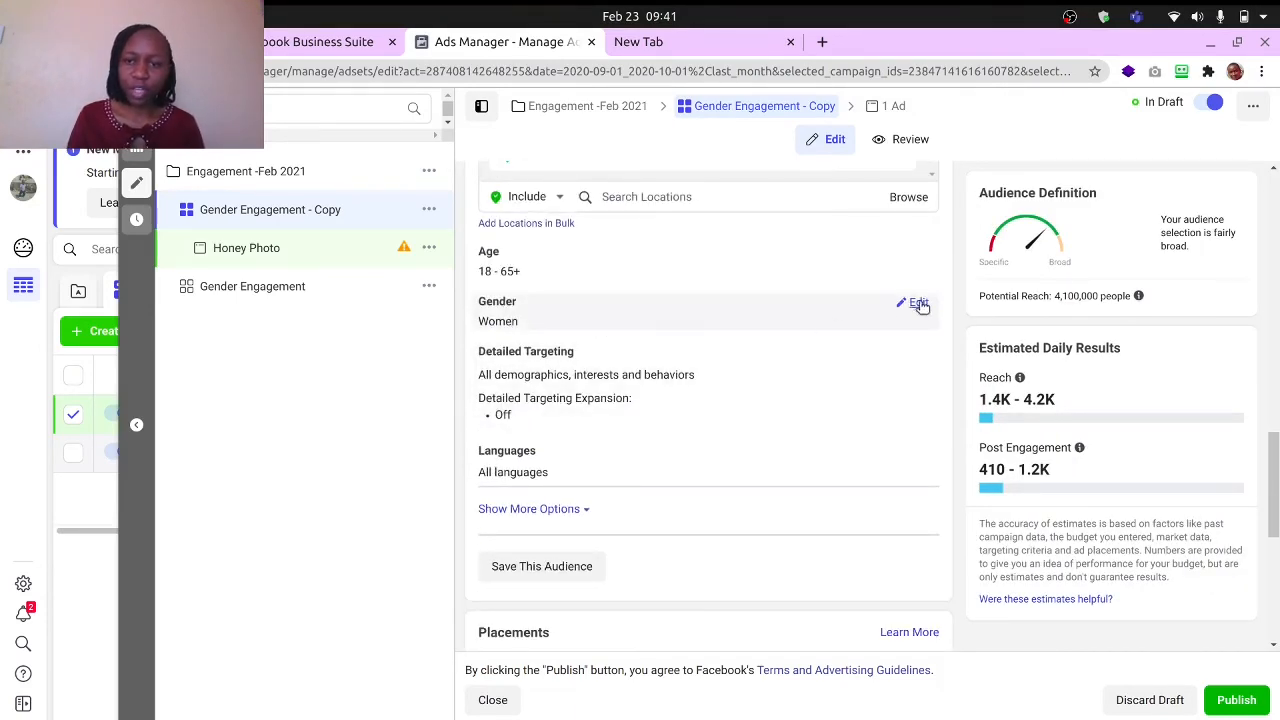
{"action": "left_click", "coordinate": [916, 304]}
{"action": "left_click", "coordinate": [550, 323]}
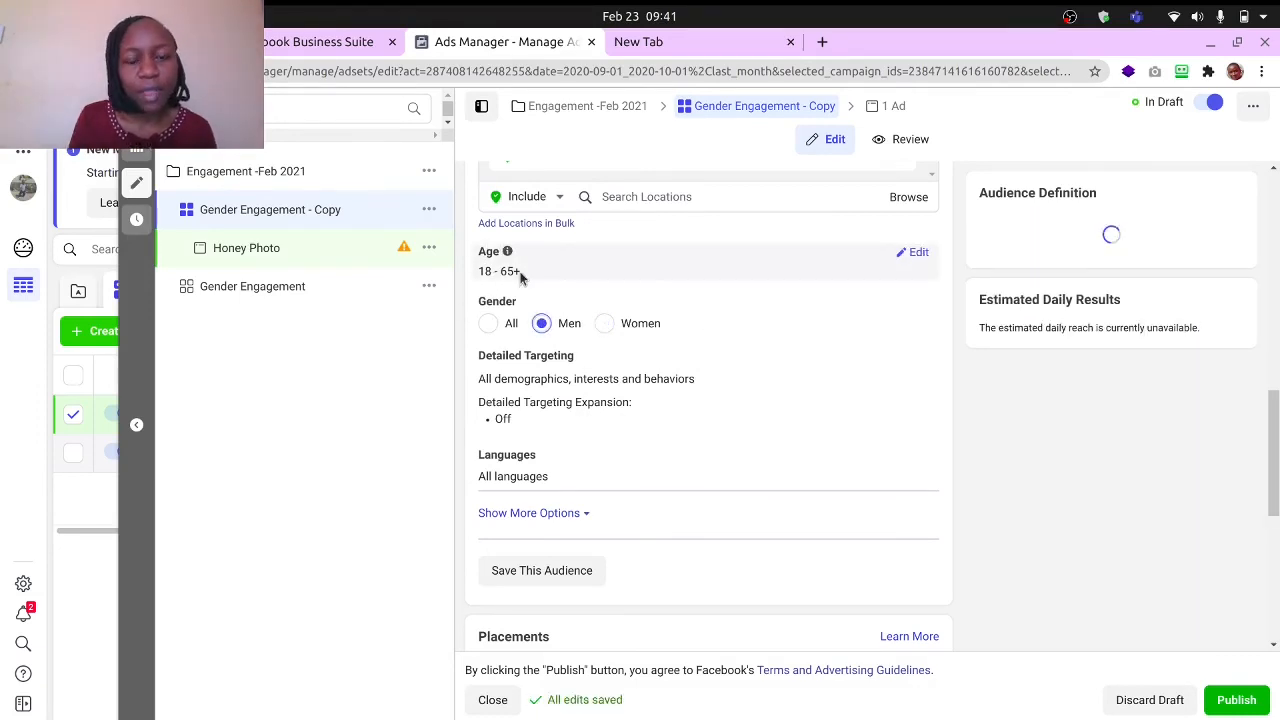
{"action": "left_click", "coordinate": [1236, 699]}
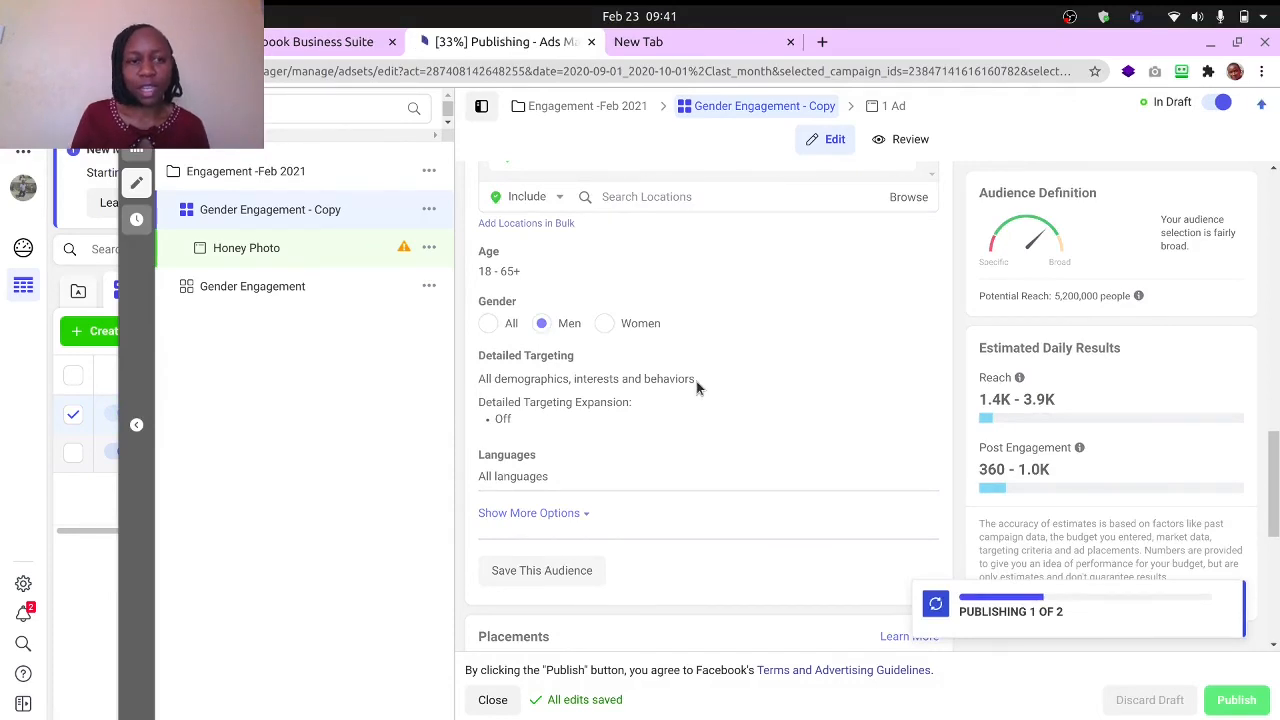